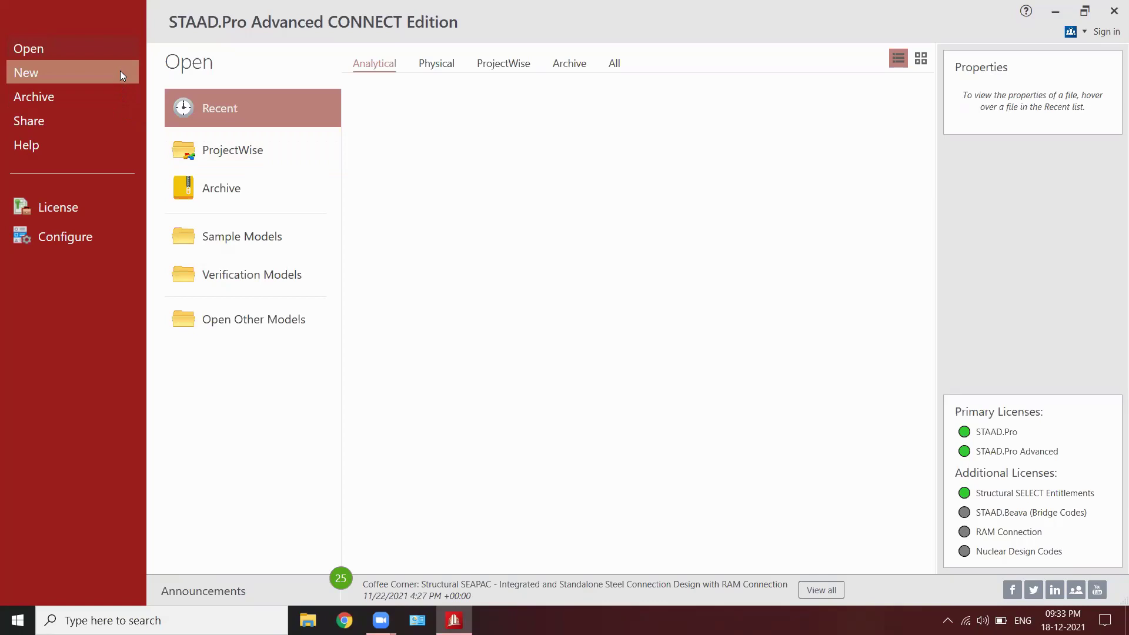
# Create a new analytical model named RSATest with metric units.
pyautogui.click(96, 74)
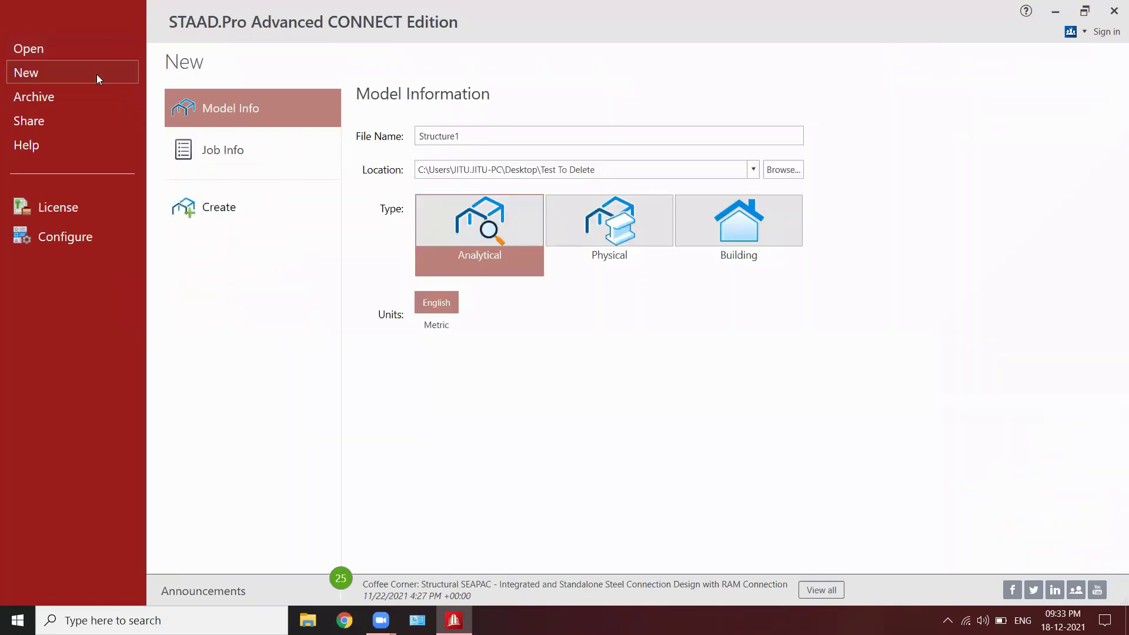
pyautogui.moveTo(494, 144); pyautogui.dragTo(376, 147)
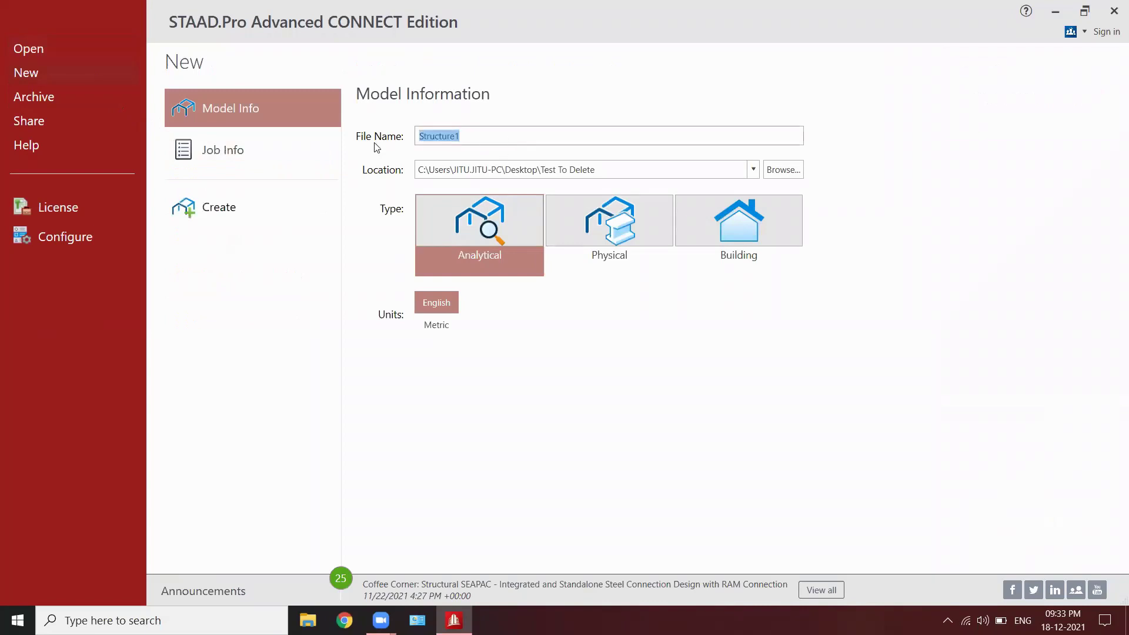
pyautogui.write('RSATest')
pyautogui.click(435, 330)
pyautogui.click(276, 217)
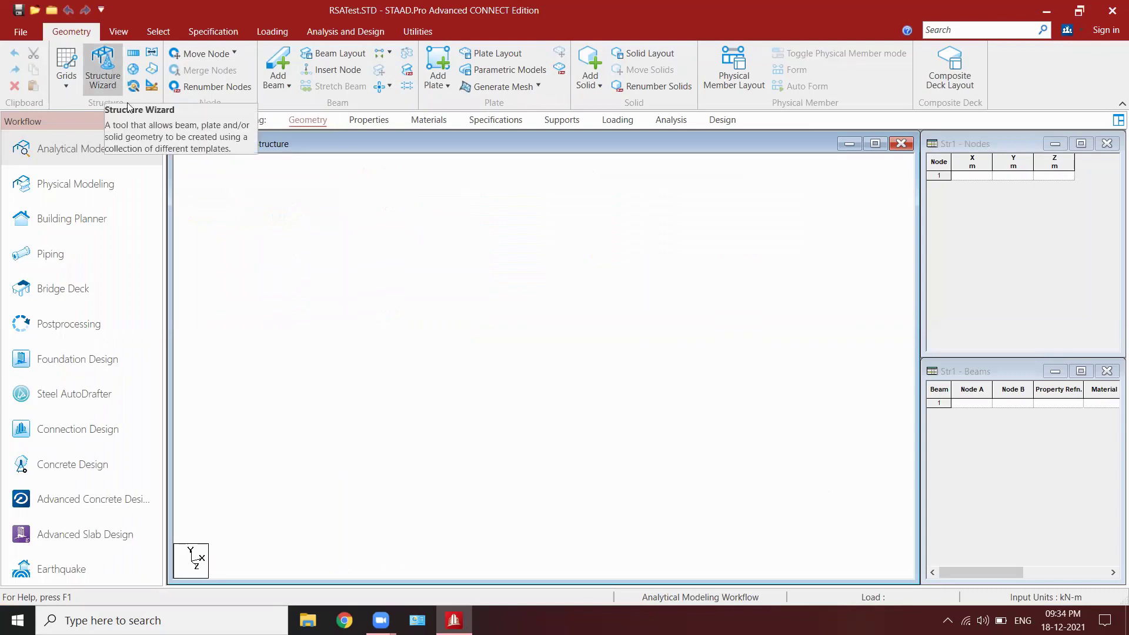
# Open the Structure Wizard and set its length units to meters.
pyautogui.click(98, 85)
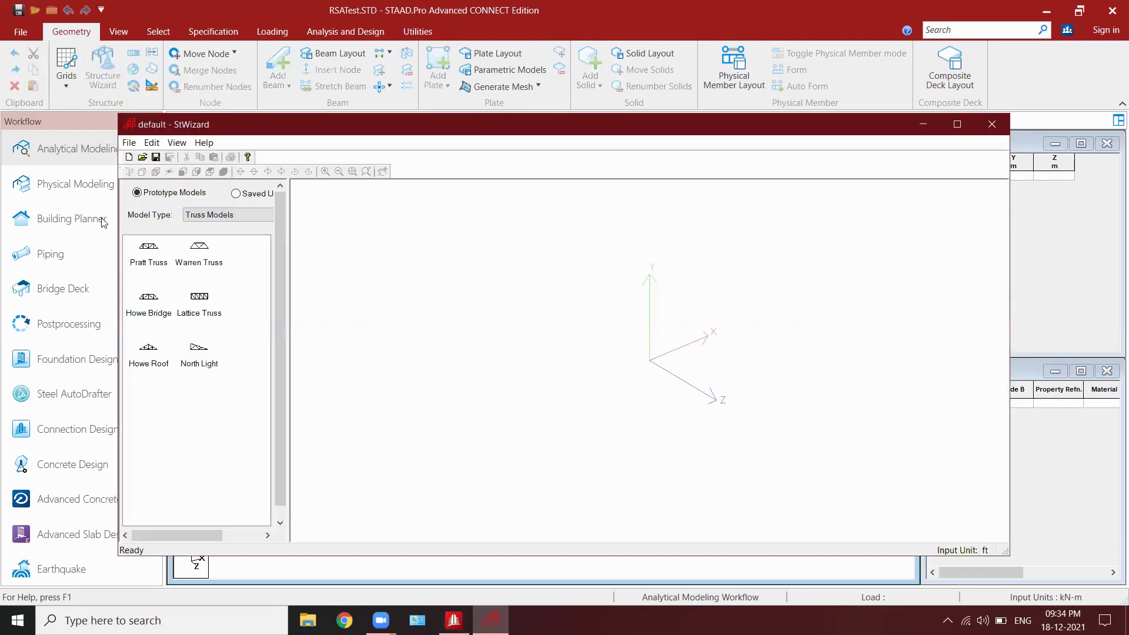
pyautogui.click(129, 142)
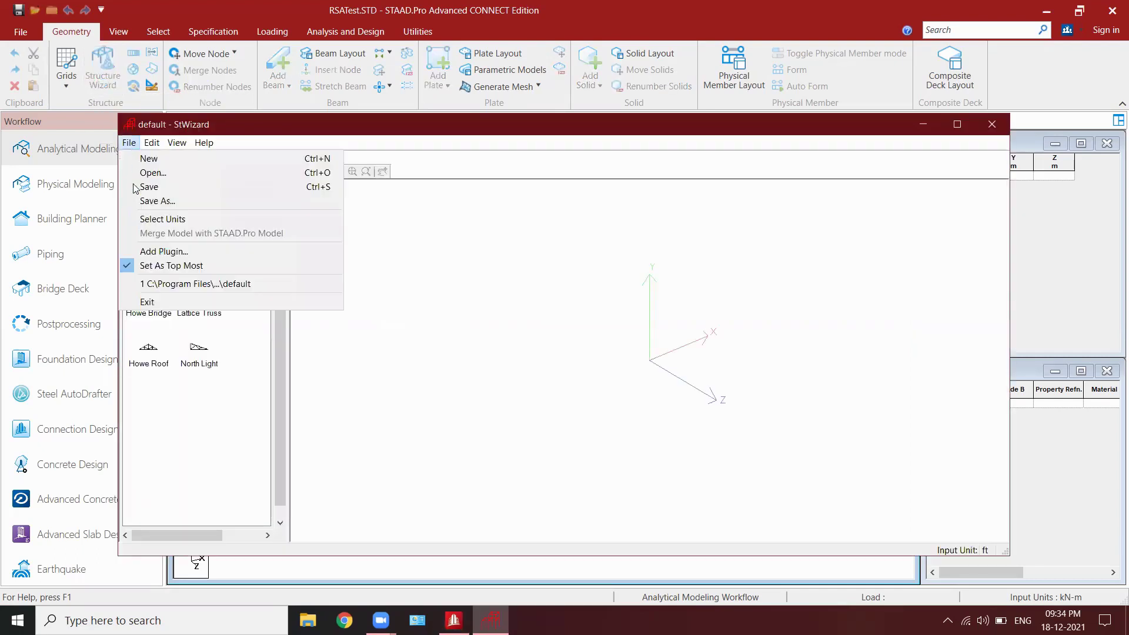
pyautogui.click(141, 220)
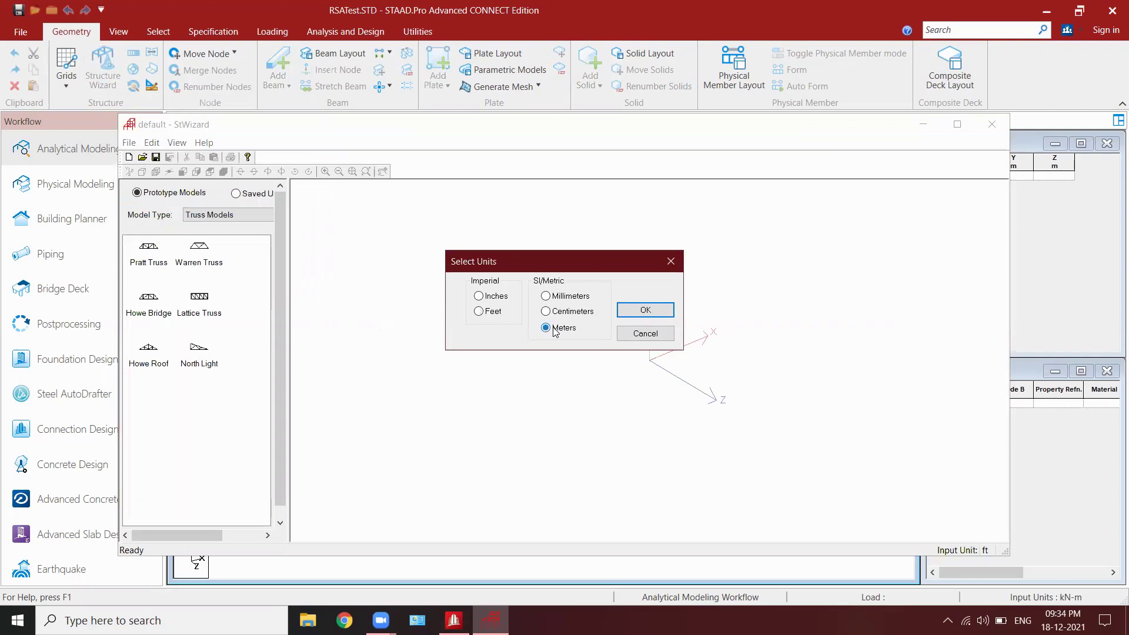
pyautogui.click(636, 313)
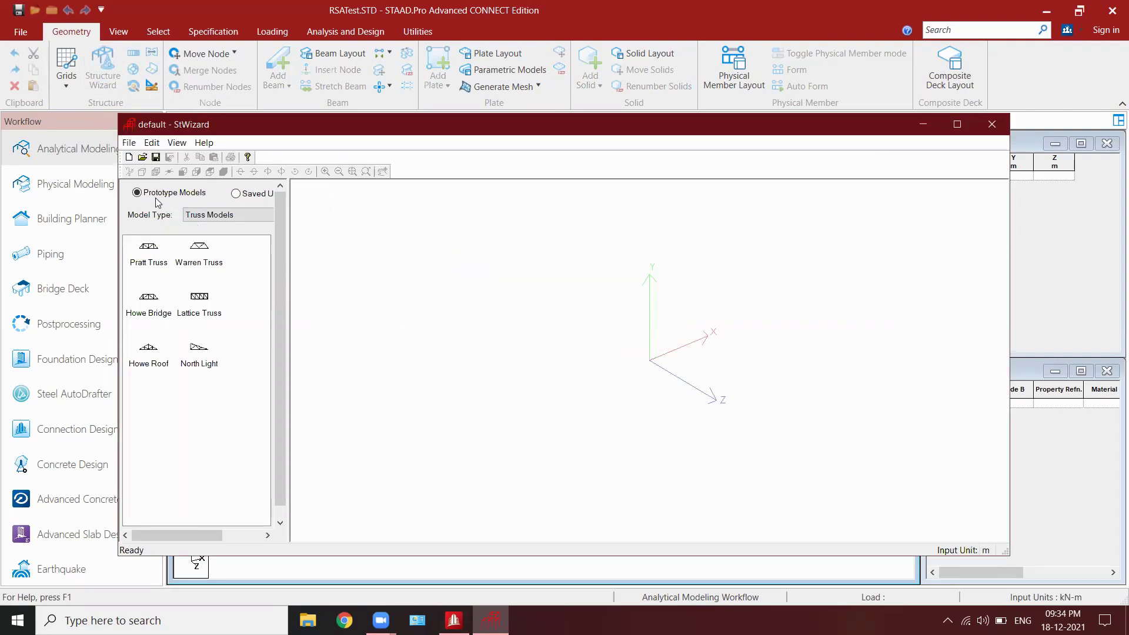
# Choose the Bay Frame prototype from the Frame Models.
pyautogui.click(220, 216)
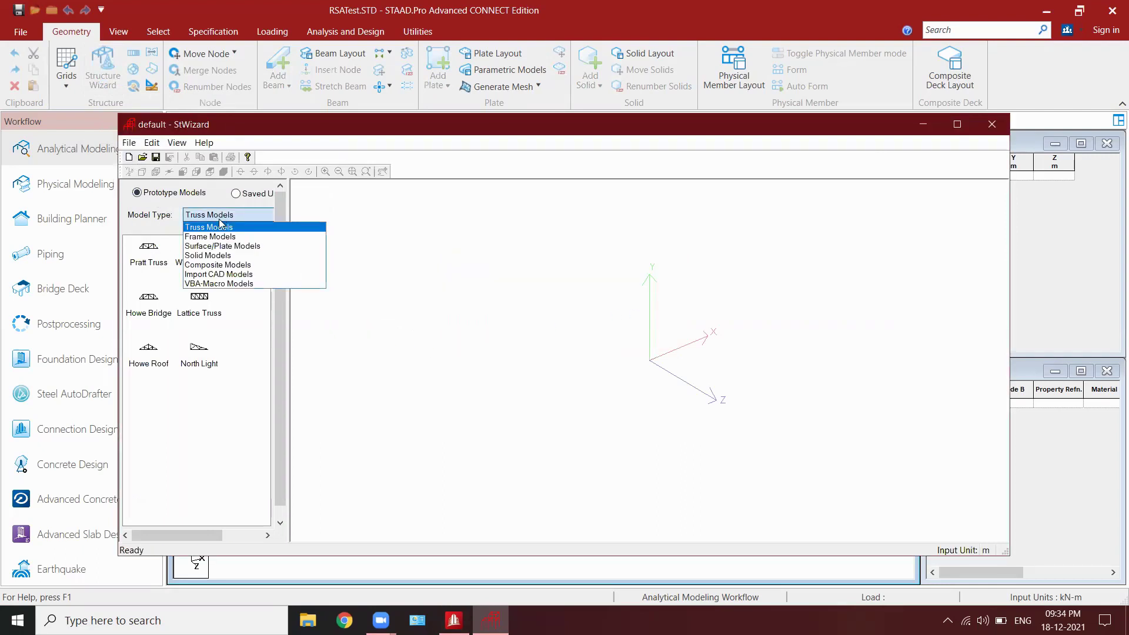
pyautogui.click(217, 227)
pyautogui.doubleClick(150, 252)
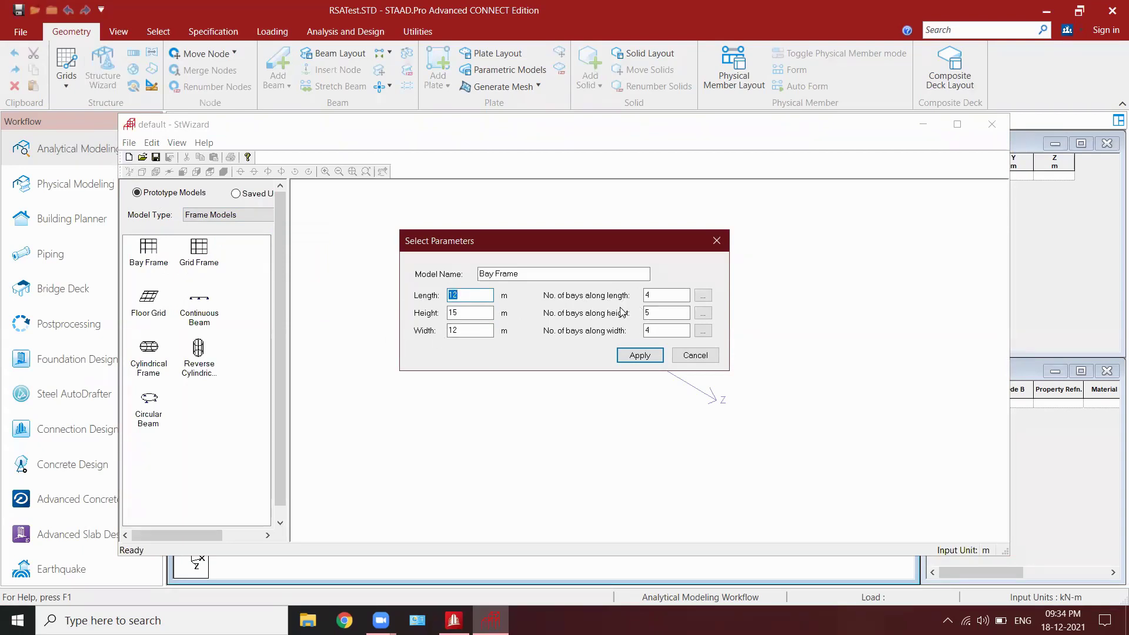
# Generate the bay frame with 20 m length, 30 m height and 20 m width, using 4, 10 and 4 bays respectively.
pyautogui.click(661, 313)
pyautogui.write('10')
pyautogui.doubleClick(479, 316)
pyautogui.write('3')
pyautogui.doubleClick(479, 295)
pyautogui.write('20')
pyautogui.doubleClick(470, 330)
pyautogui.write('20')
pyautogui.doubleClick(646, 330)
pyautogui.doubleClick(646, 295)
pyautogui.click(644, 355)
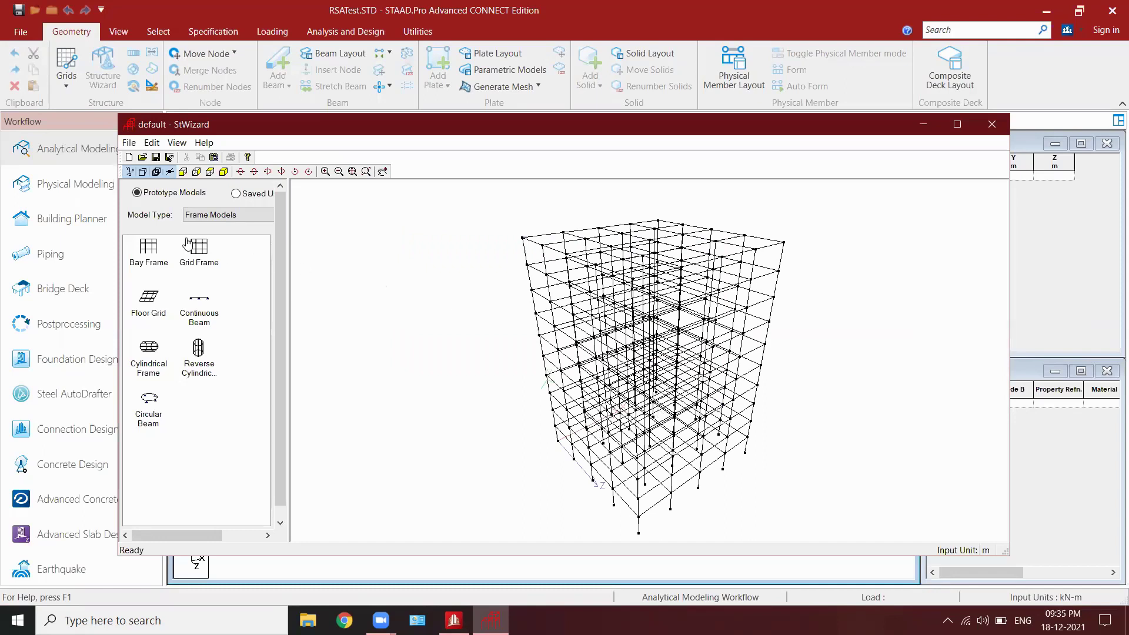
# Merge the wizard's bay frame into the STAAD.Pro model at X, Y and Z offsets of 0 m.
pyautogui.click(129, 143)
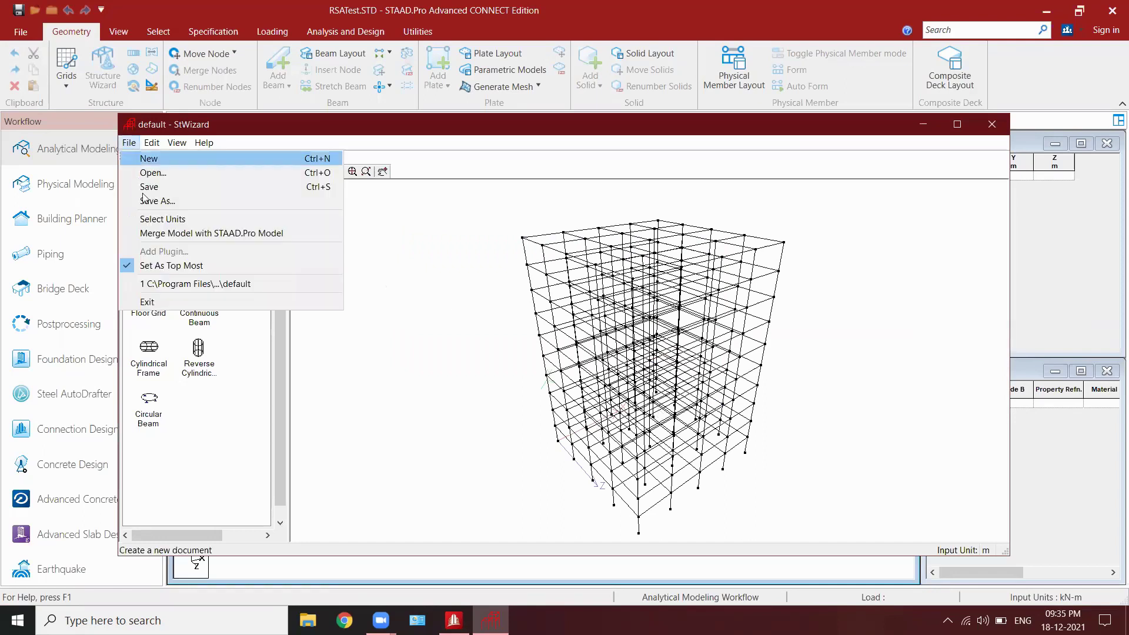
pyautogui.click(158, 234)
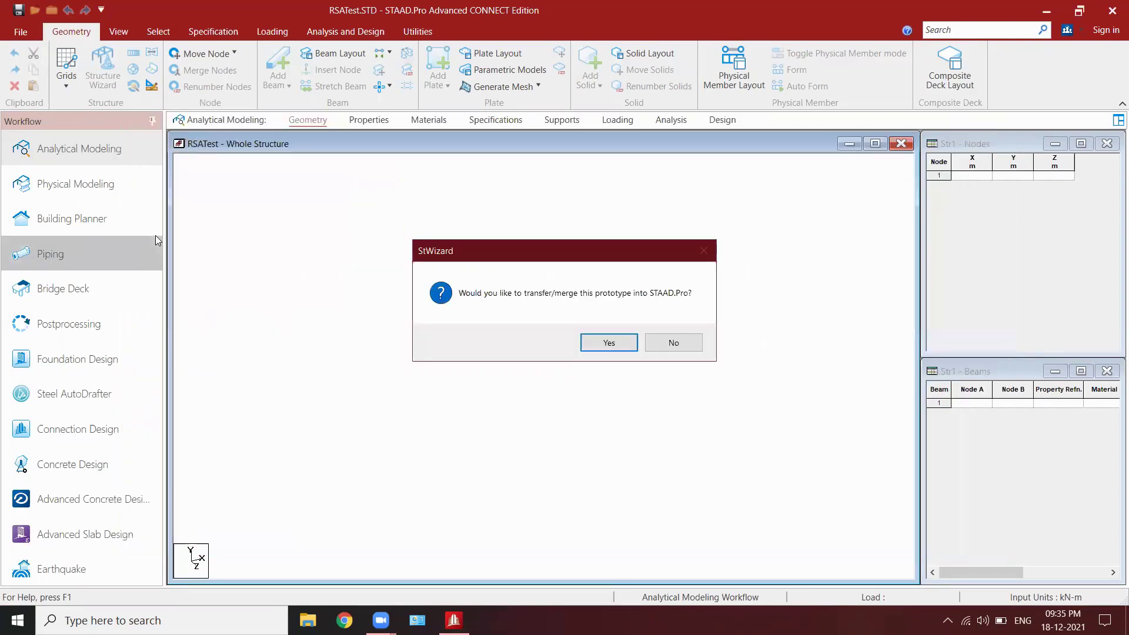
pyautogui.click(611, 347)
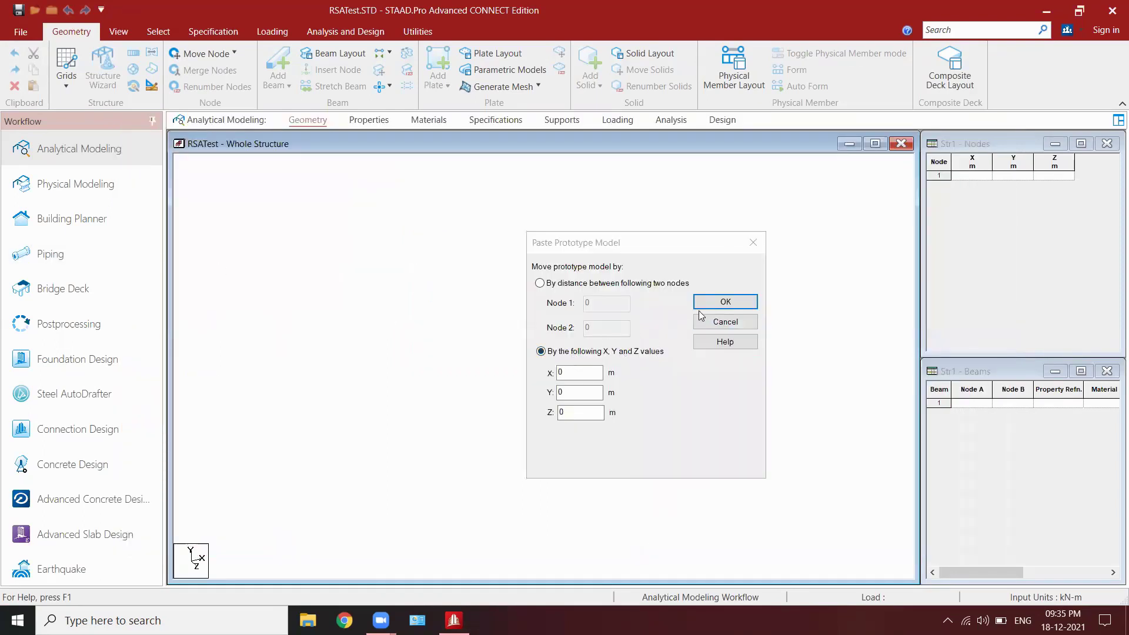
pyautogui.click(726, 302)
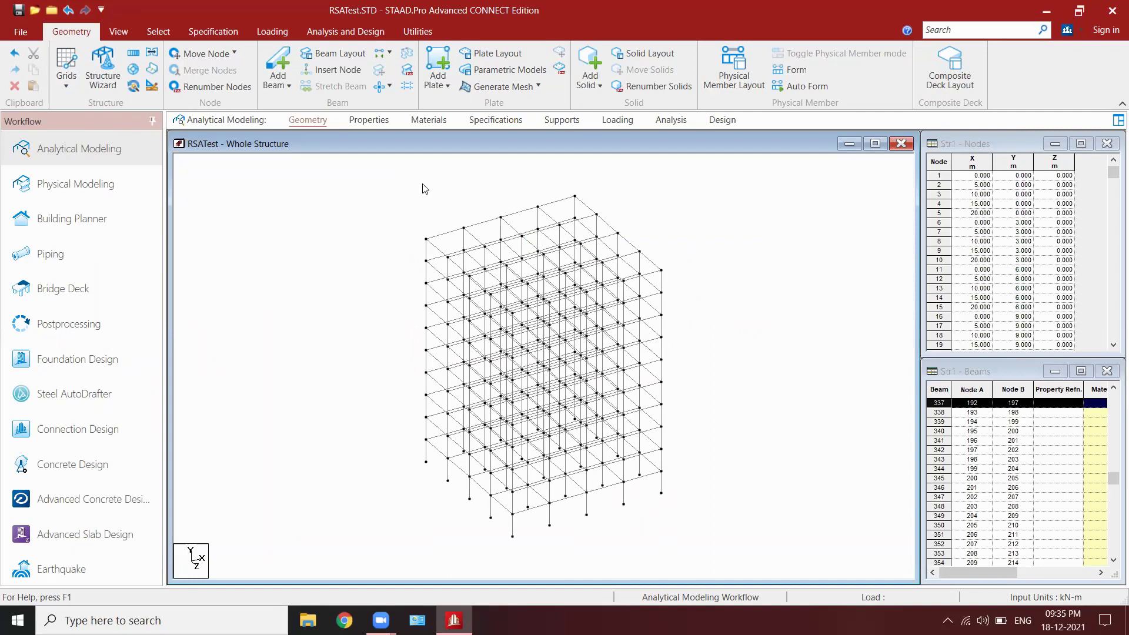
# Define a rectangular concrete section with YD 0.500 m and ZD 0.500 m.
pyautogui.click(378, 123)
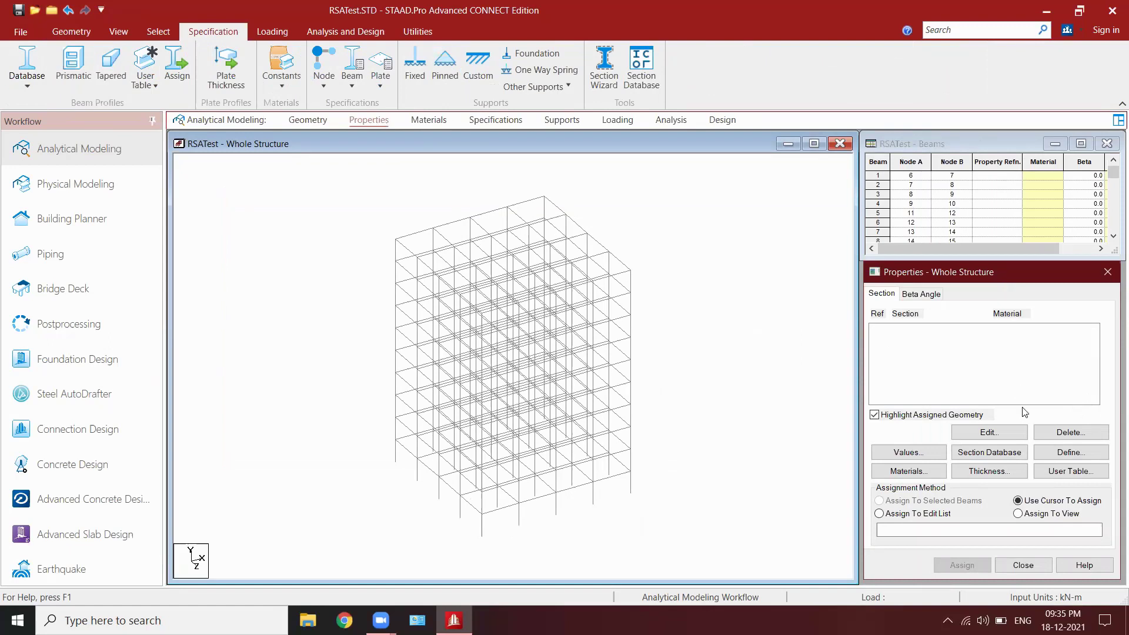
pyautogui.click(1068, 454)
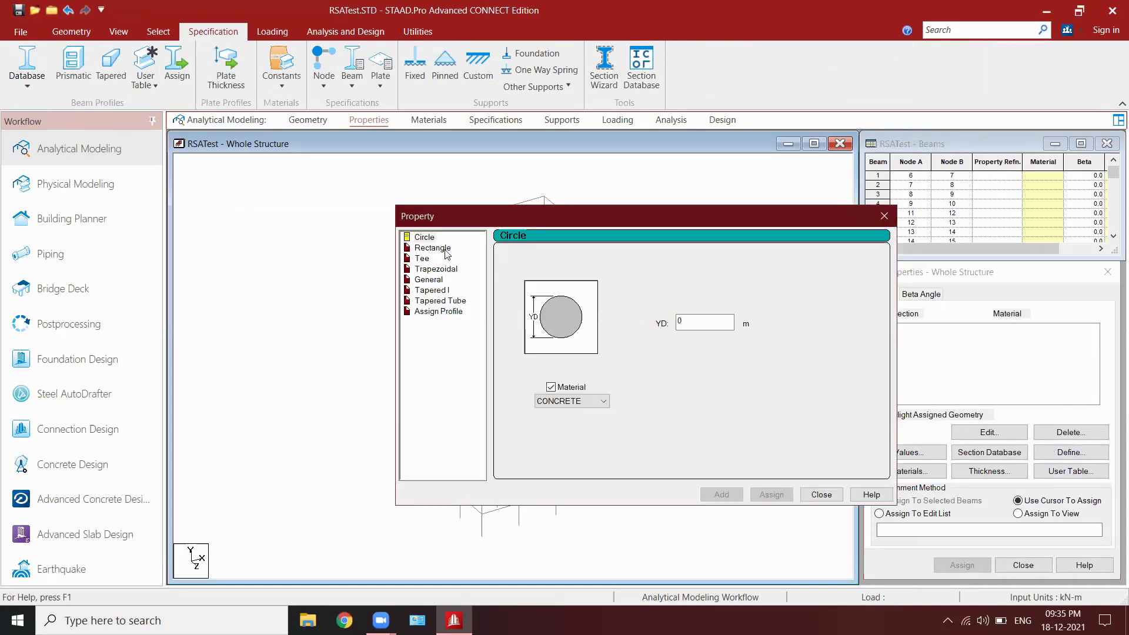
pyautogui.click(440, 251)
pyautogui.press('Tab')
pyautogui.write('.500')
pyautogui.press('Tab')
pyautogui.write('.500')
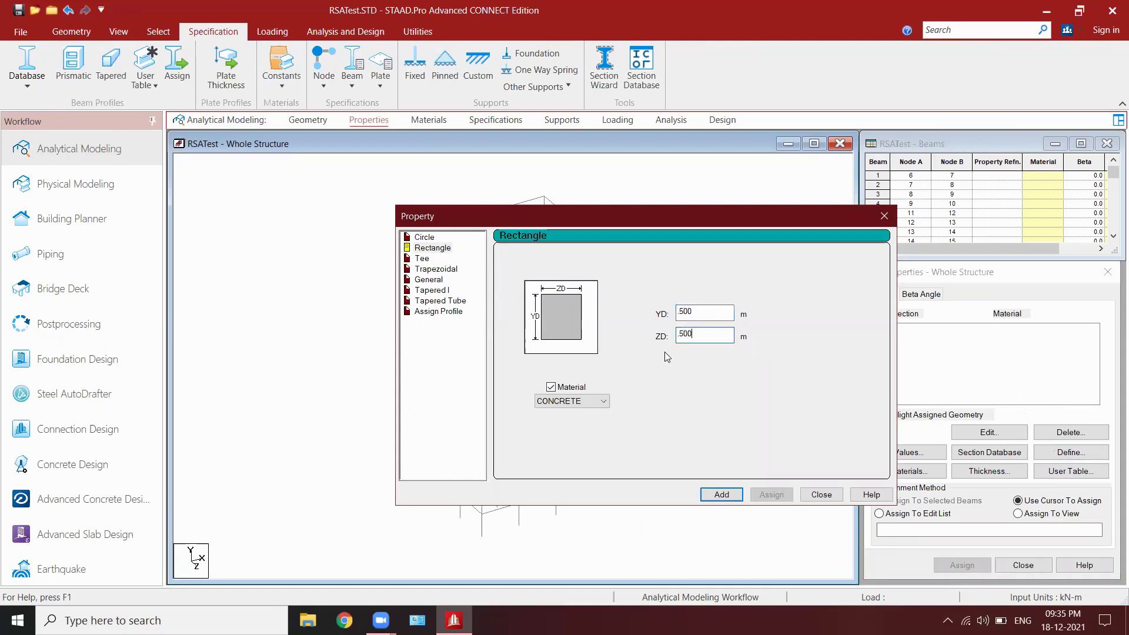
pyautogui.click(721, 493)
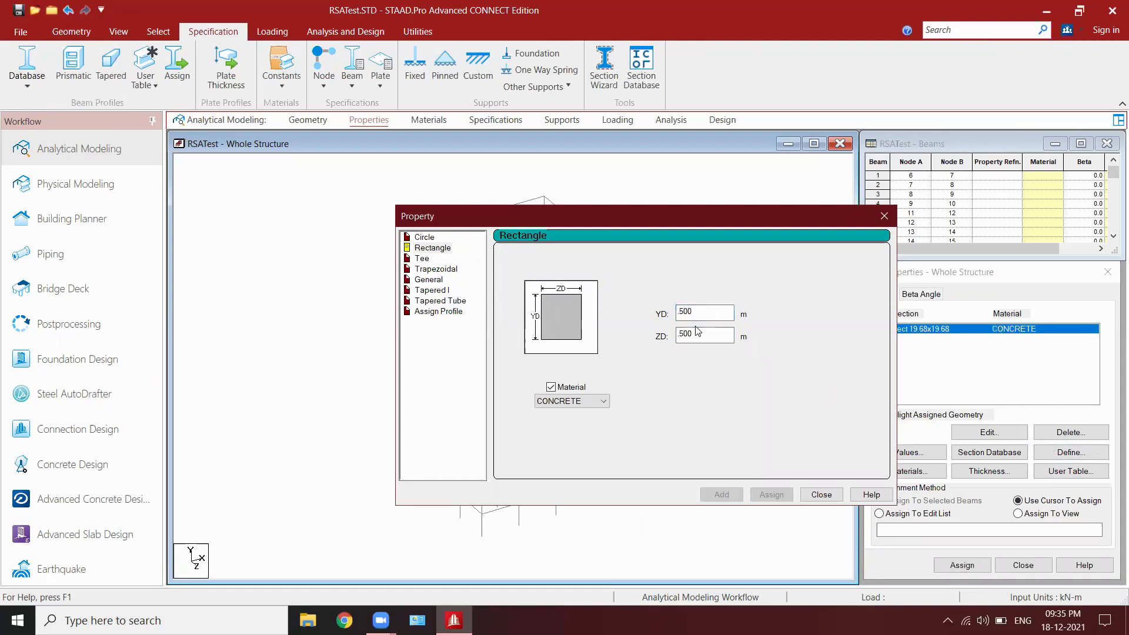
# Add a second rectangular concrete section with YD 0.500 m and ZD 0.250 m.
pyautogui.moveTo(707, 338); pyautogui.dragTo(639, 329)
pyautogui.write('.250')
pyautogui.click(714, 498)
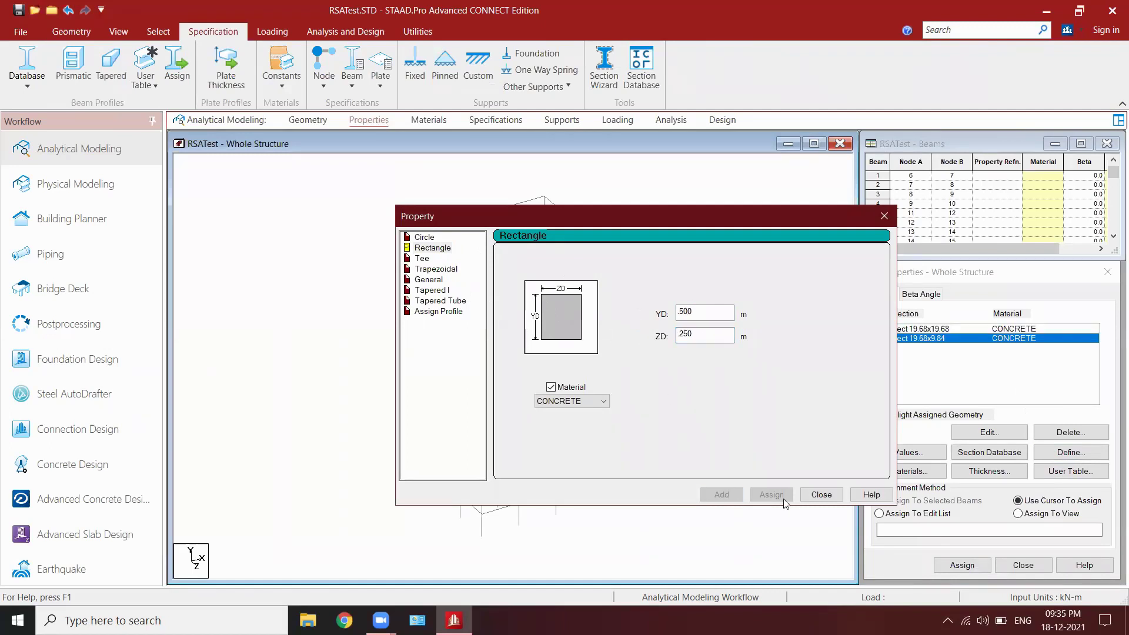
pyautogui.click(818, 495)
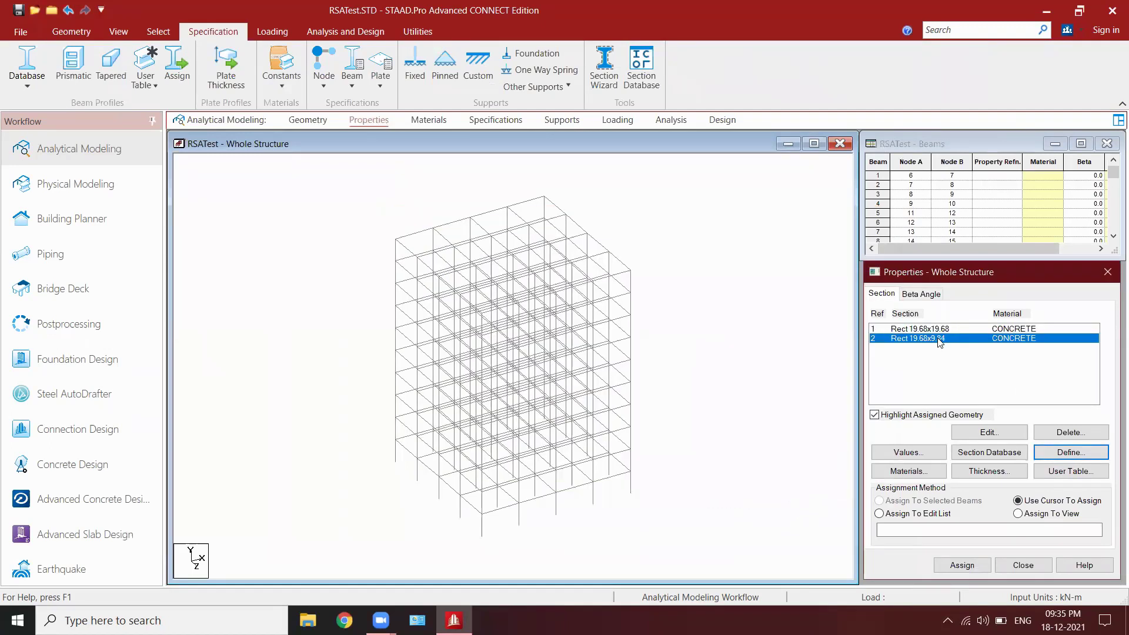
# Assign the 0.500 x 0.250 m concrete section to all horizontal beams parallel to X and Z.
pyautogui.click(158, 31)
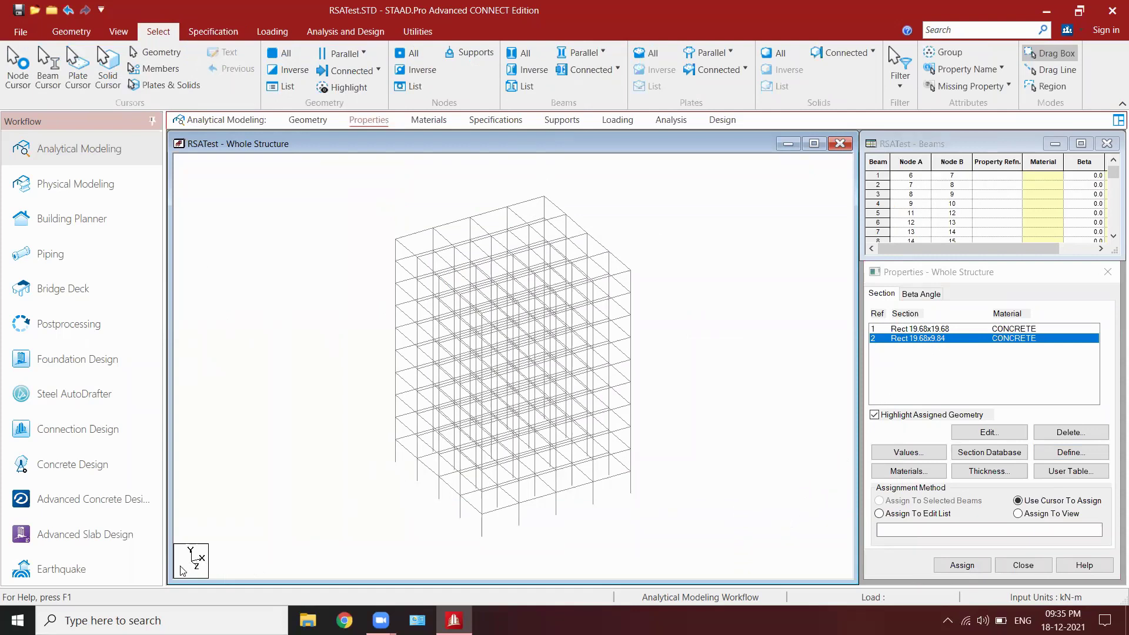
pyautogui.click(596, 50)
pyautogui.click(584, 78)
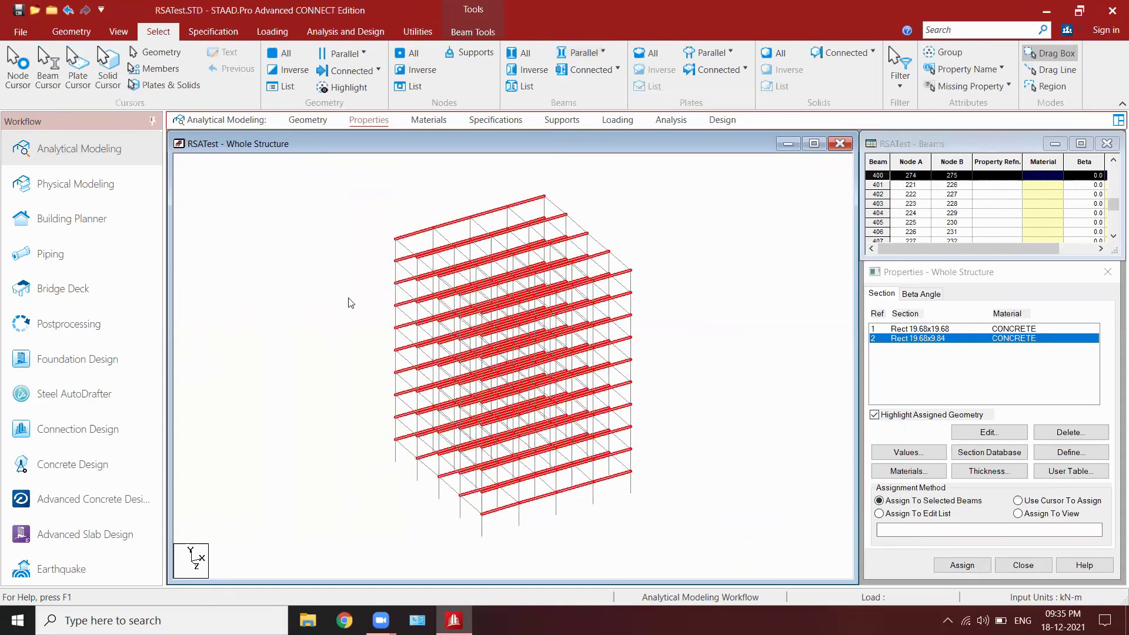
pyautogui.click(590, 52)
pyautogui.click(584, 113)
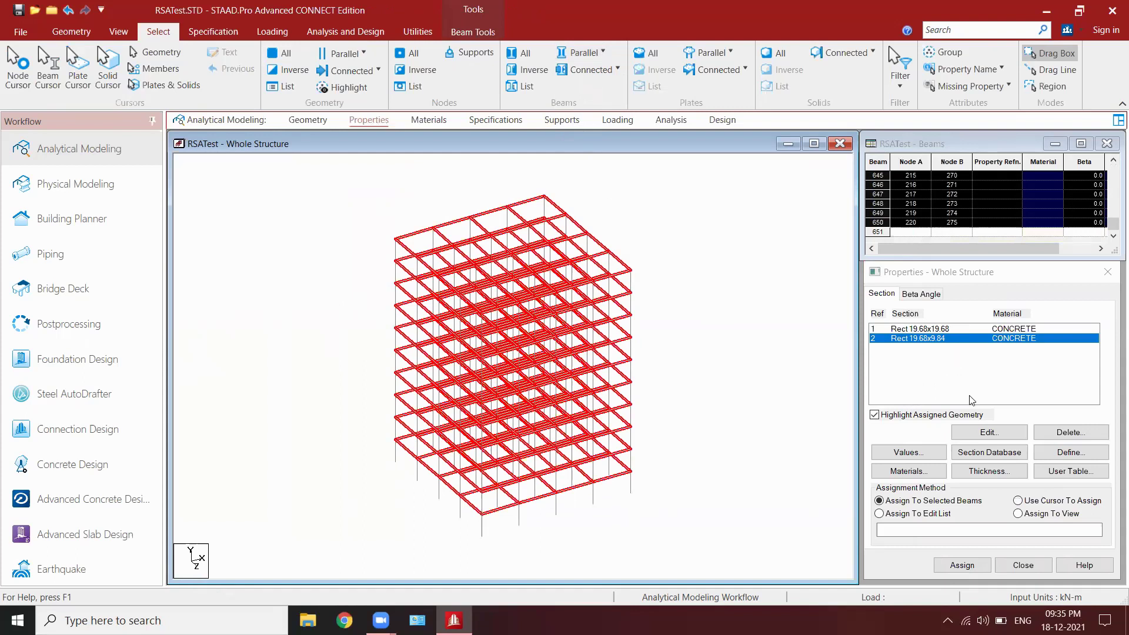
pyautogui.click(953, 561)
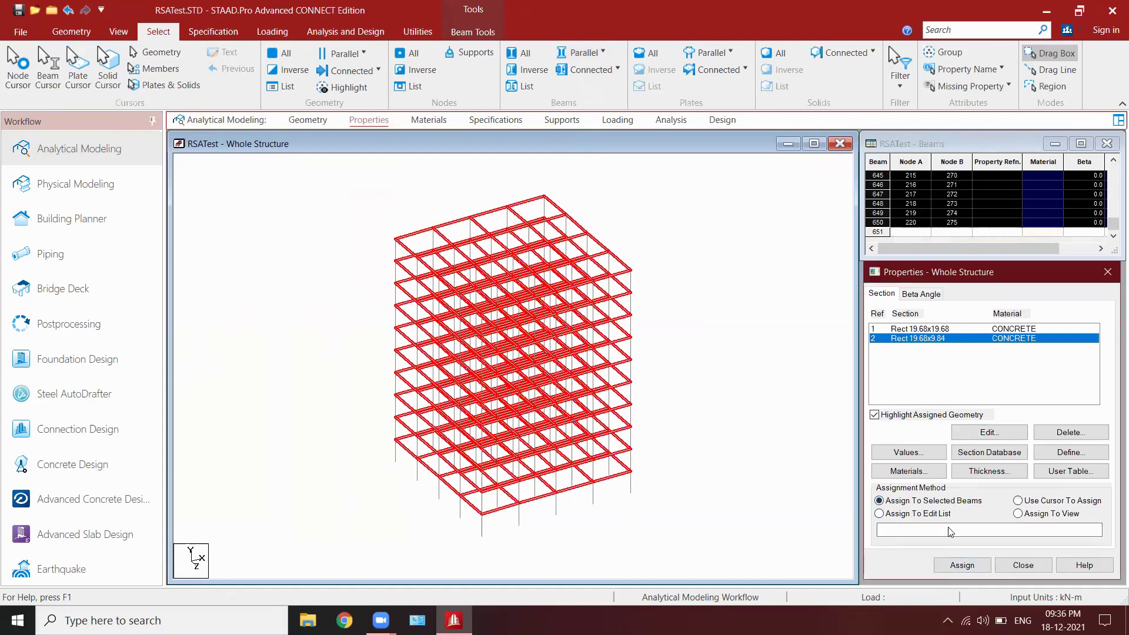
pyautogui.click(996, 467)
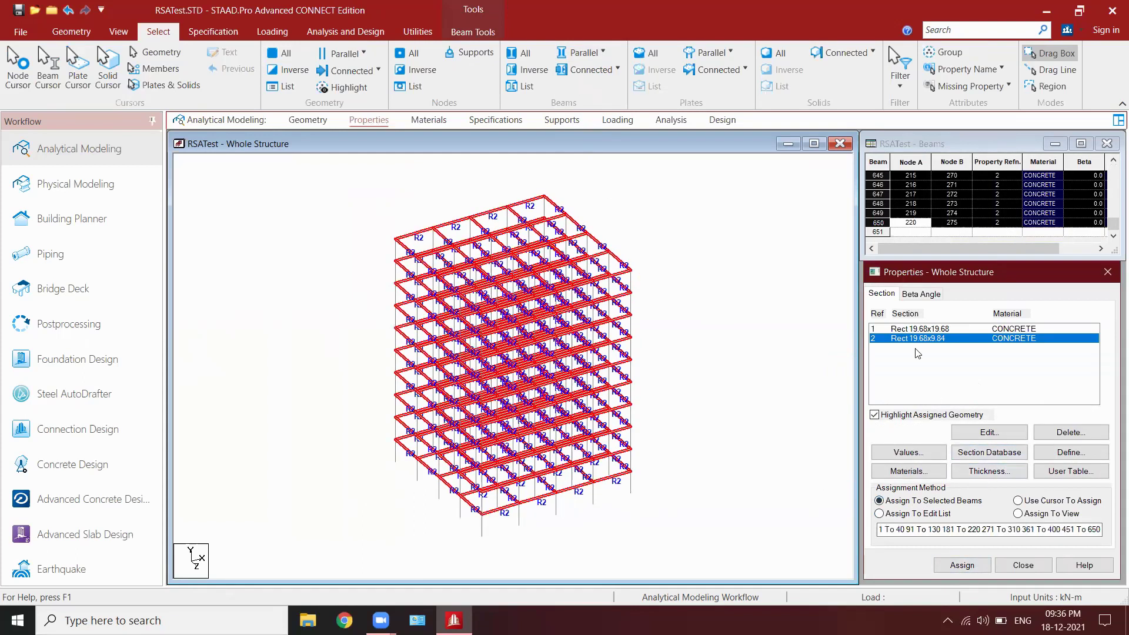
# Assign the 0.500 x 0.500 m concrete section to all columns parallel to Y.
pyautogui.click(919, 331)
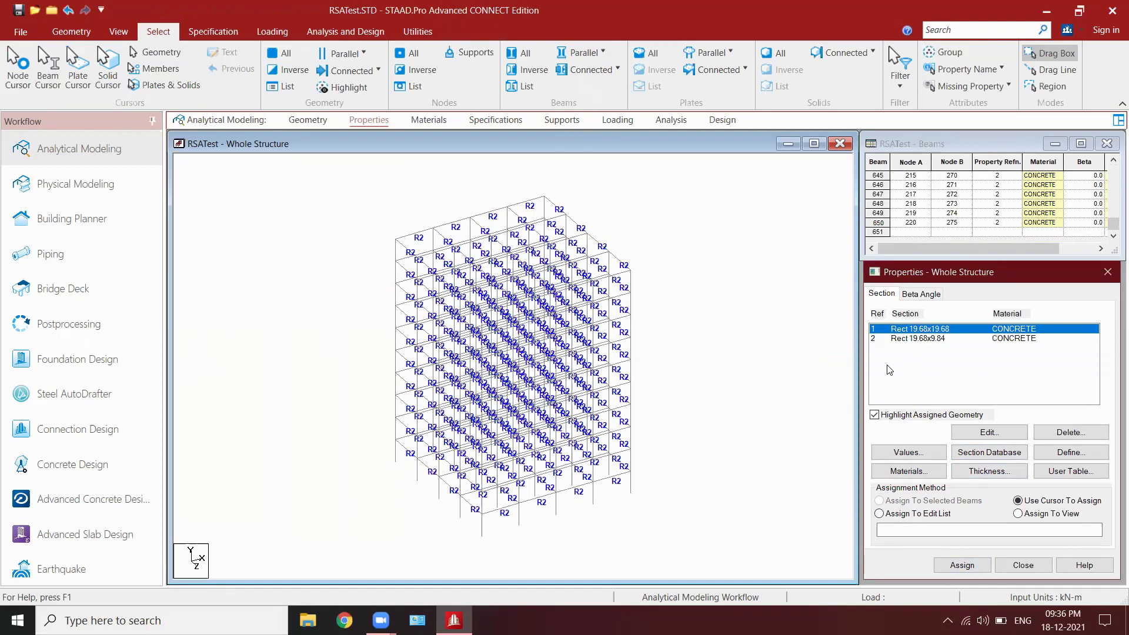
pyautogui.click(582, 52)
pyautogui.click(584, 96)
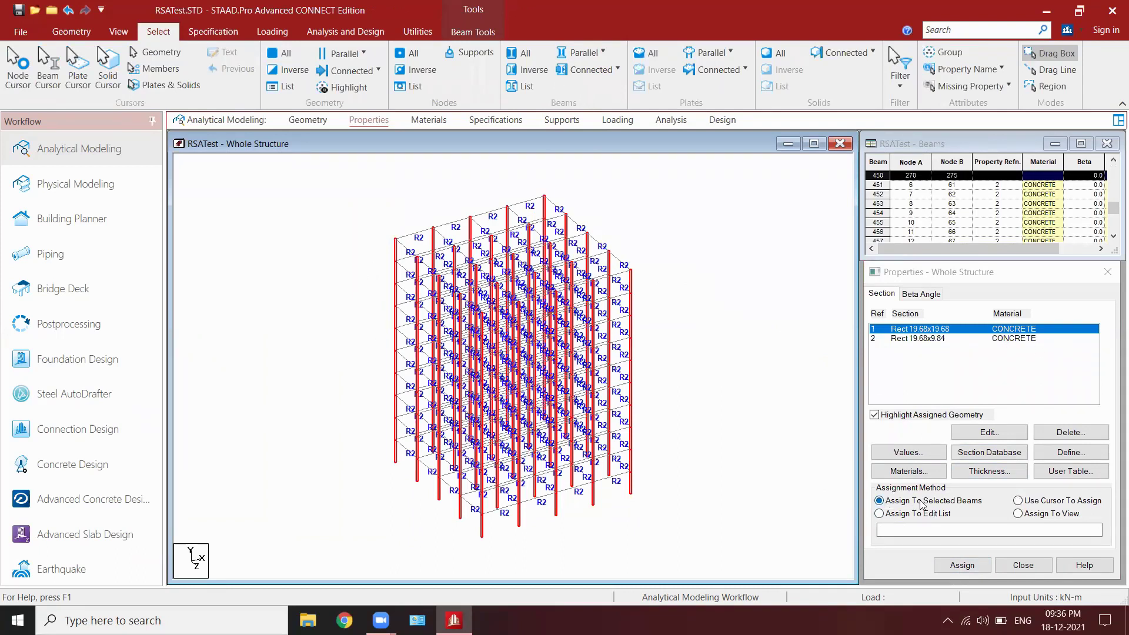
pyautogui.click(958, 565)
pyautogui.click(1012, 467)
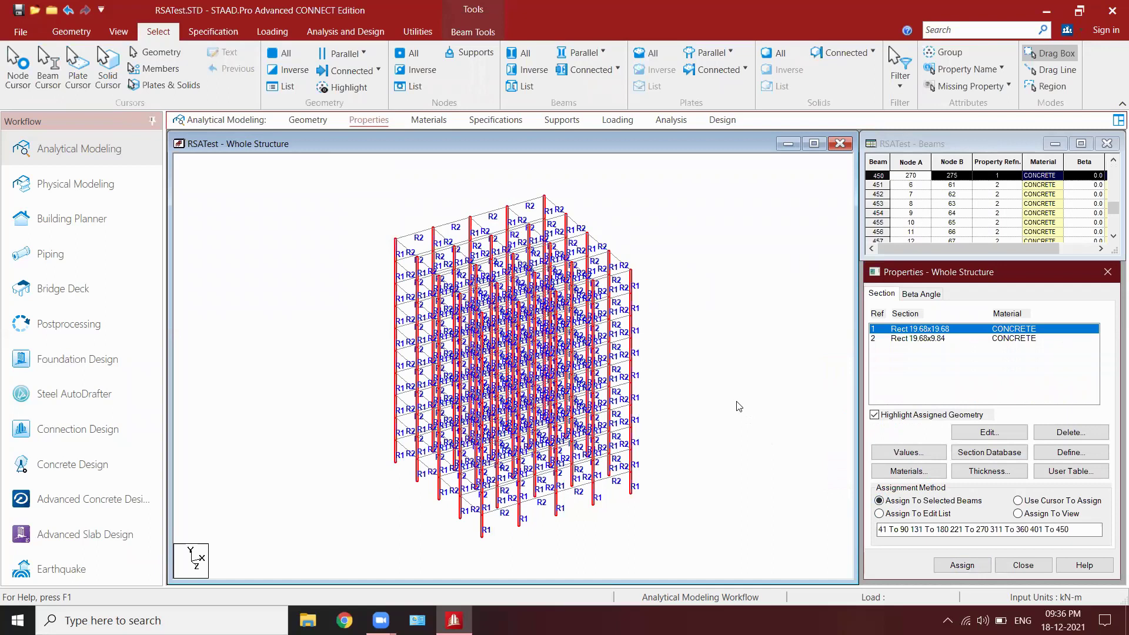
# Save the RSATest model.
pyautogui.click(19, 10)
pyautogui.click(549, 383)
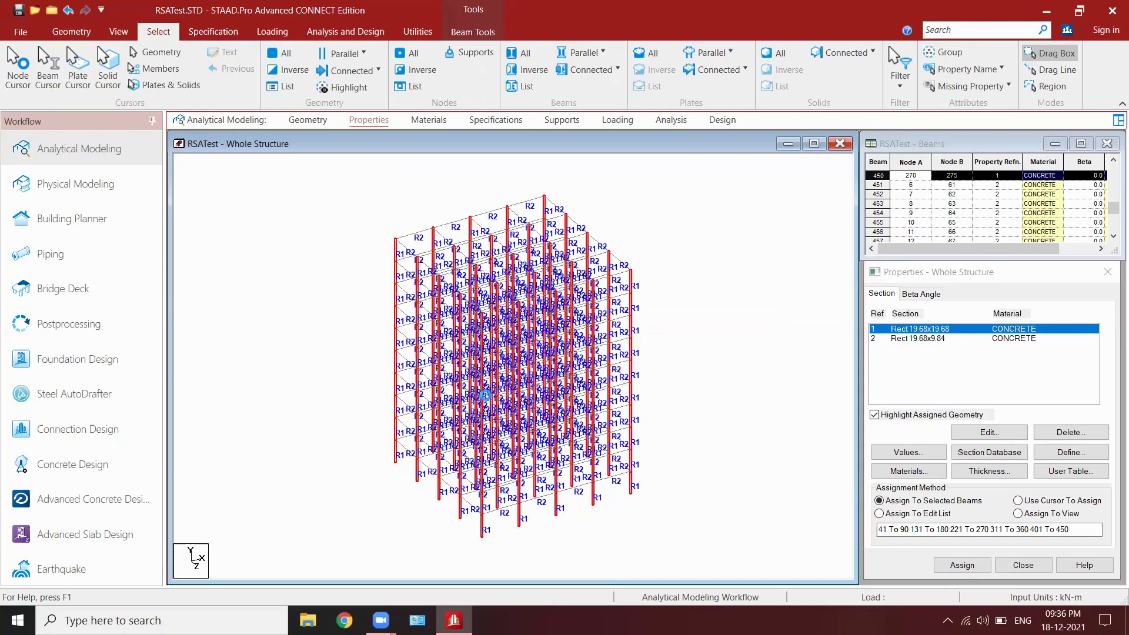
pyautogui.click(20, 10)
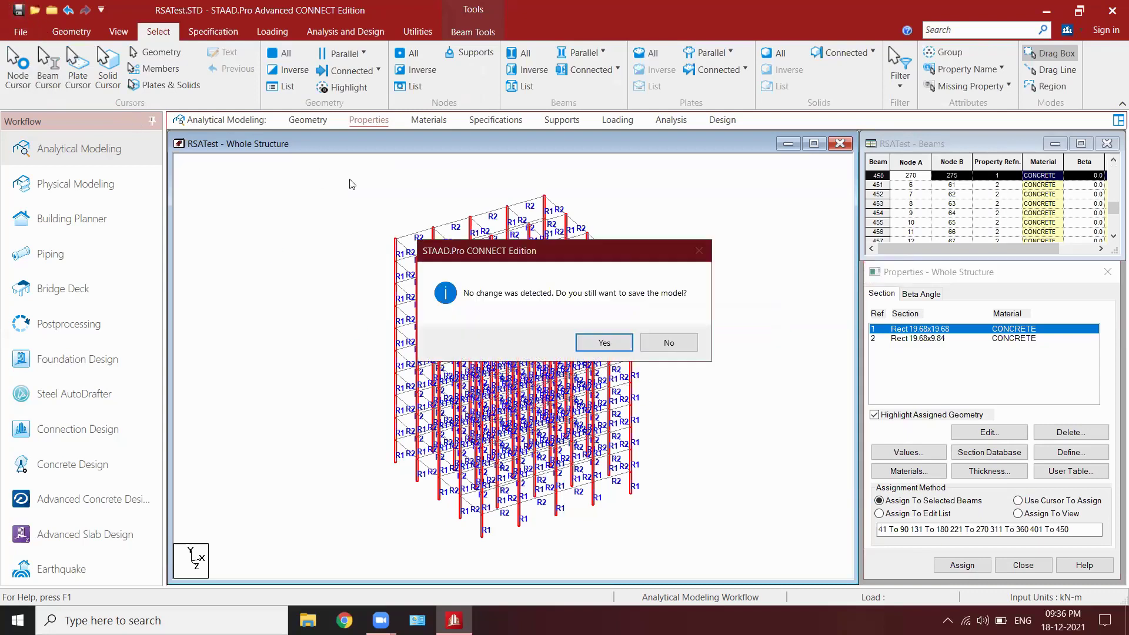
pyautogui.click(620, 341)
# Create a fixed support and make it the active support definition.
pyautogui.click(562, 120)
pyautogui.click(991, 462)
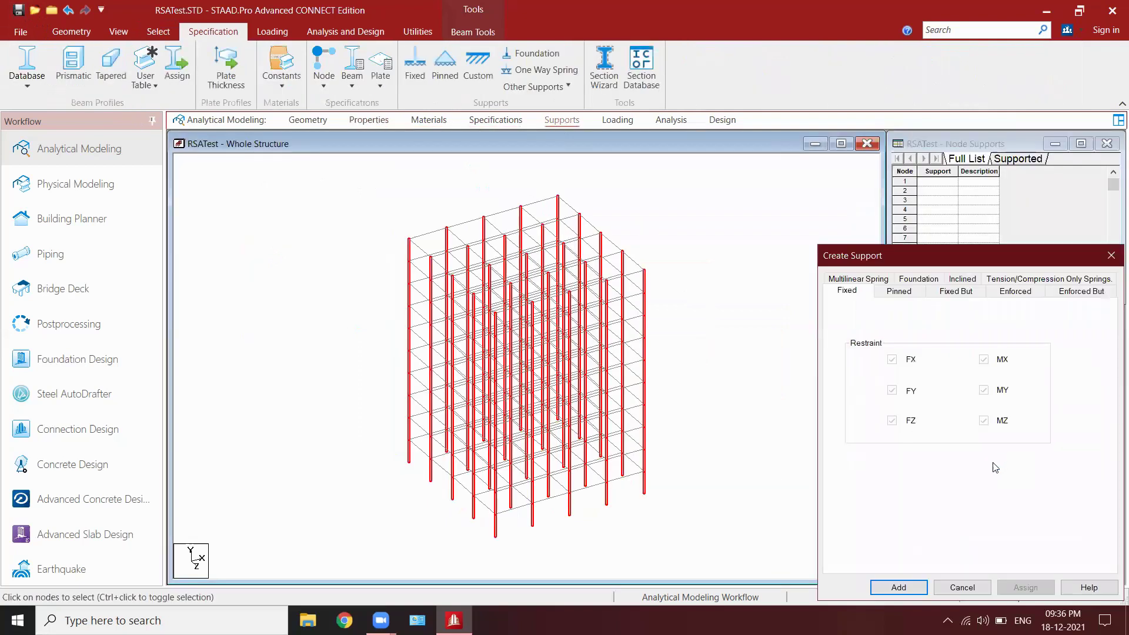
pyautogui.click(898, 586)
pyautogui.click(941, 365)
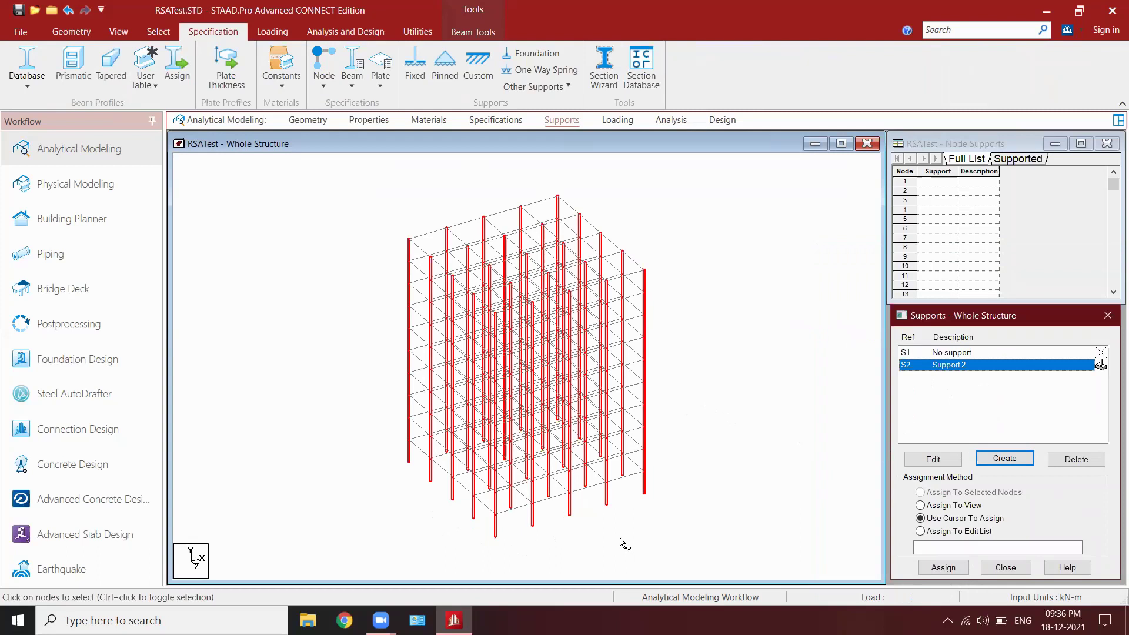
# Assign the fixed support to all base nodes of the frame, selected in the front view, and return to the isometric view.
pyautogui.click(118, 31)
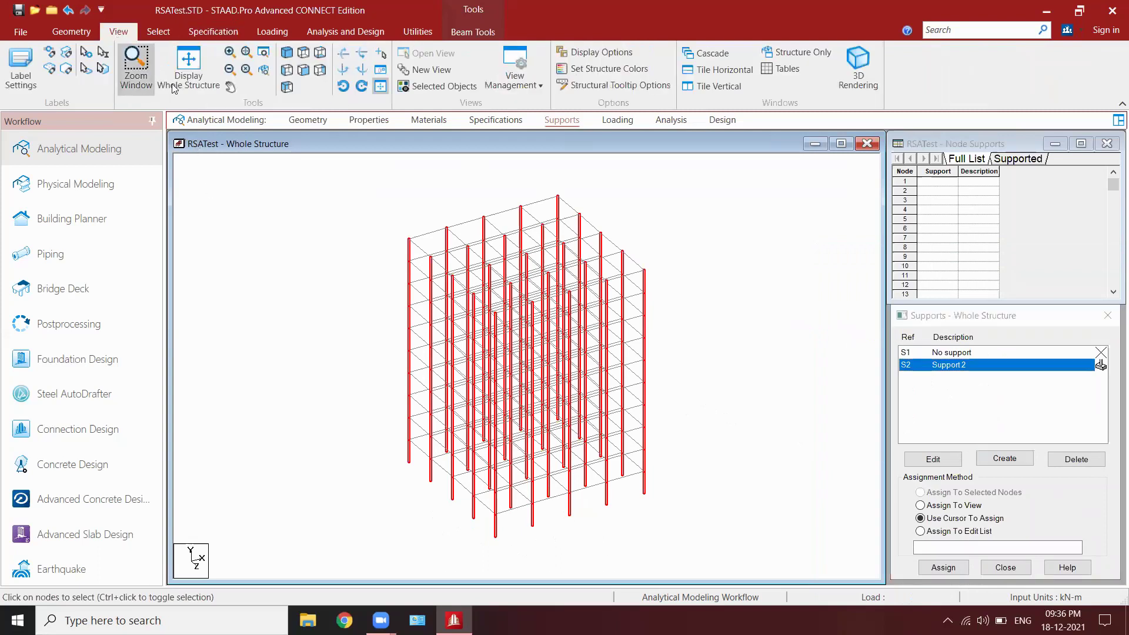
pyautogui.click(303, 71)
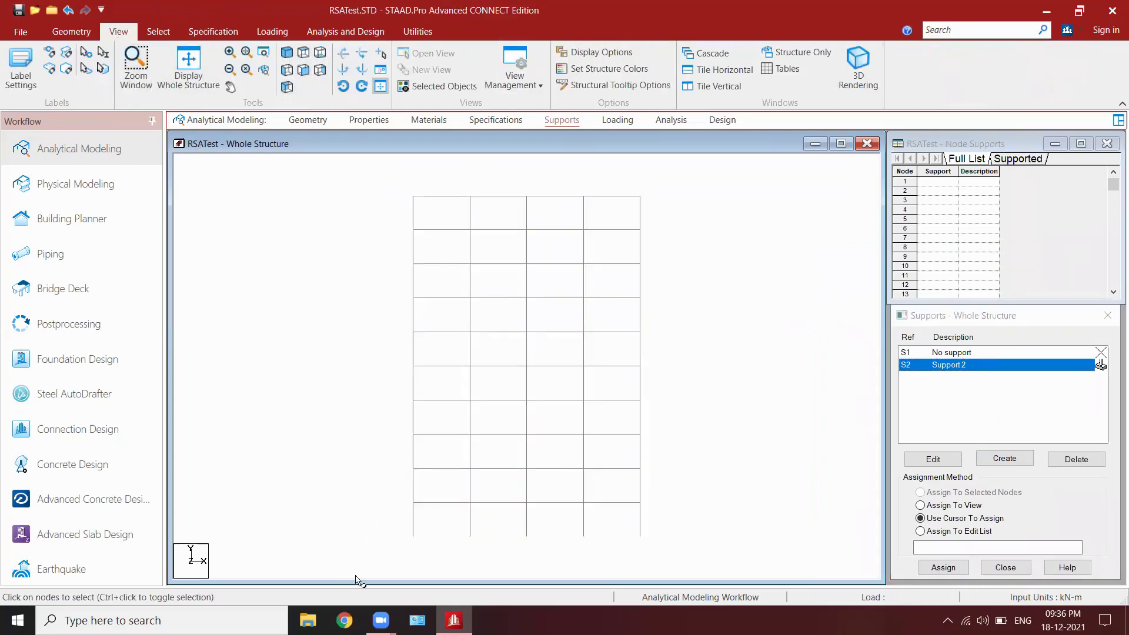
pyautogui.click(971, 371)
pyautogui.moveTo(373, 516); pyautogui.dragTo(694, 572)
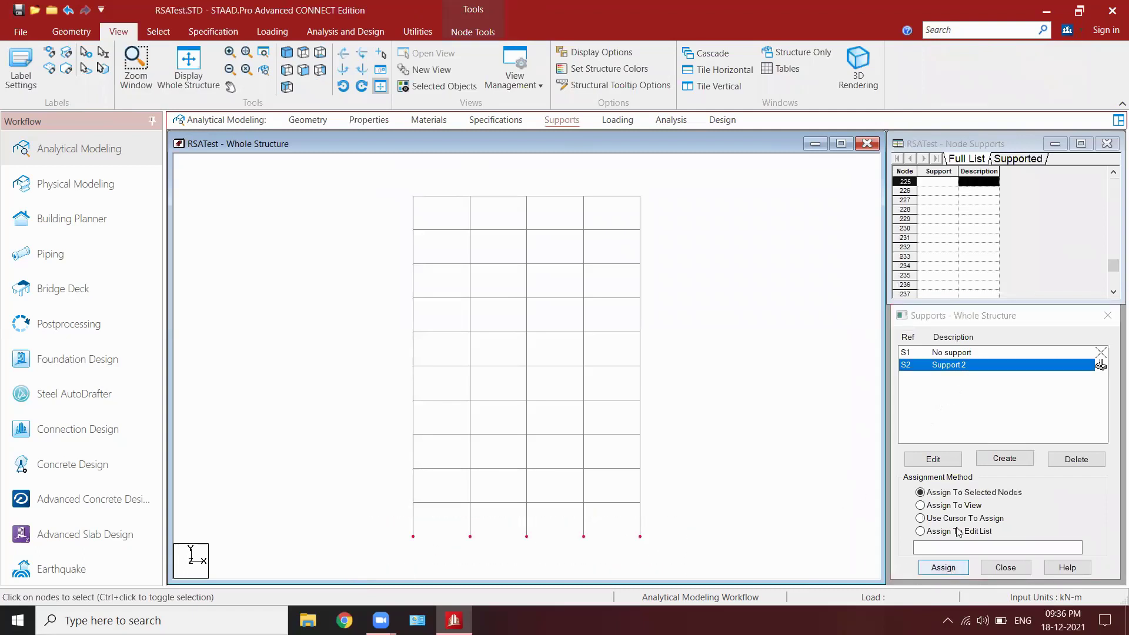
pyautogui.click(941, 568)
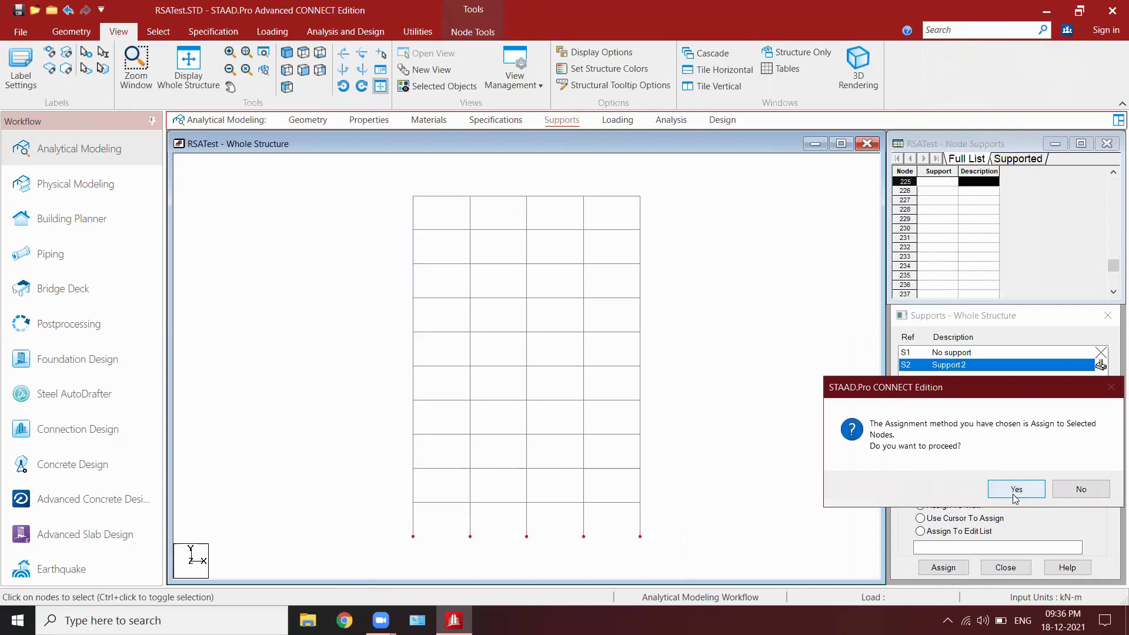
pyautogui.click(1014, 495)
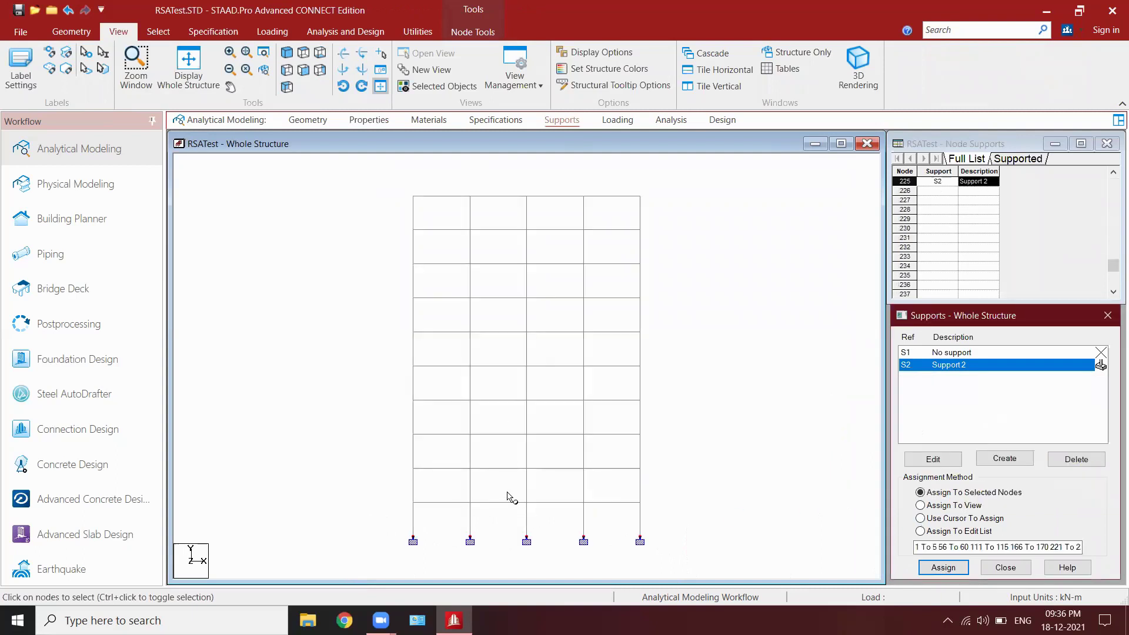
pyautogui.click(286, 52)
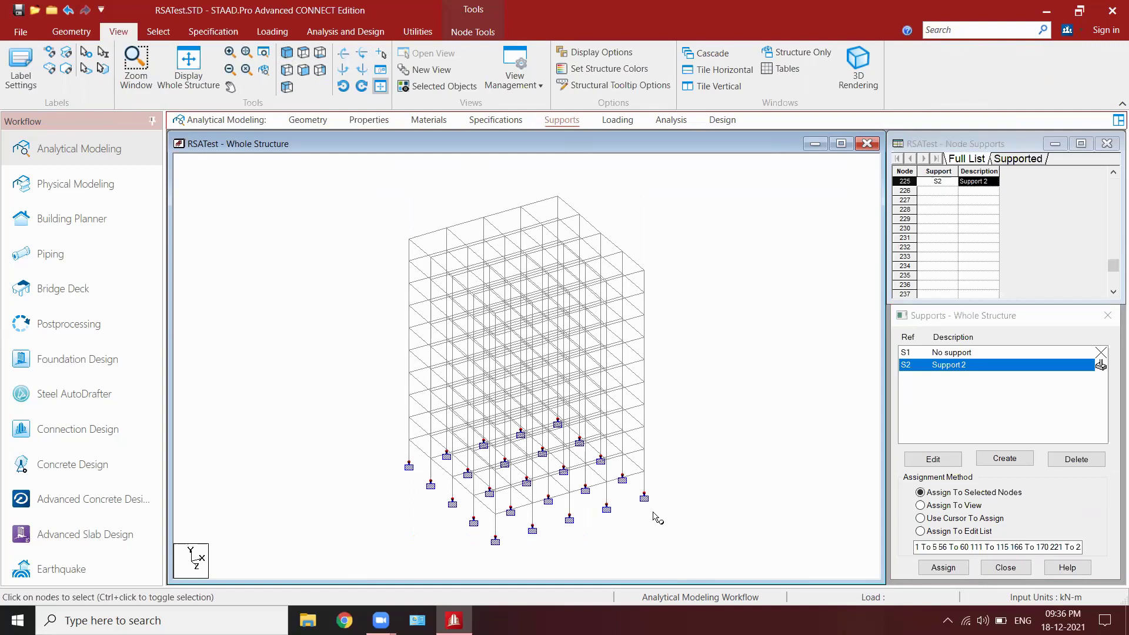
# Switch to load definition and save the RSATest model.
pyautogui.click(617, 120)
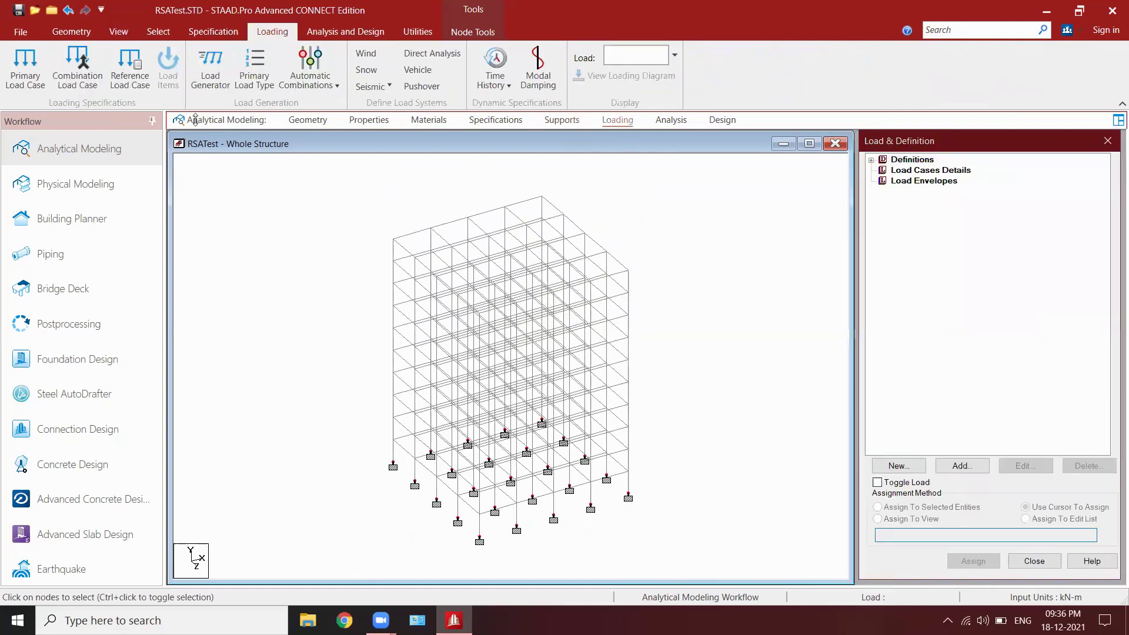
pyautogui.click(19, 11)
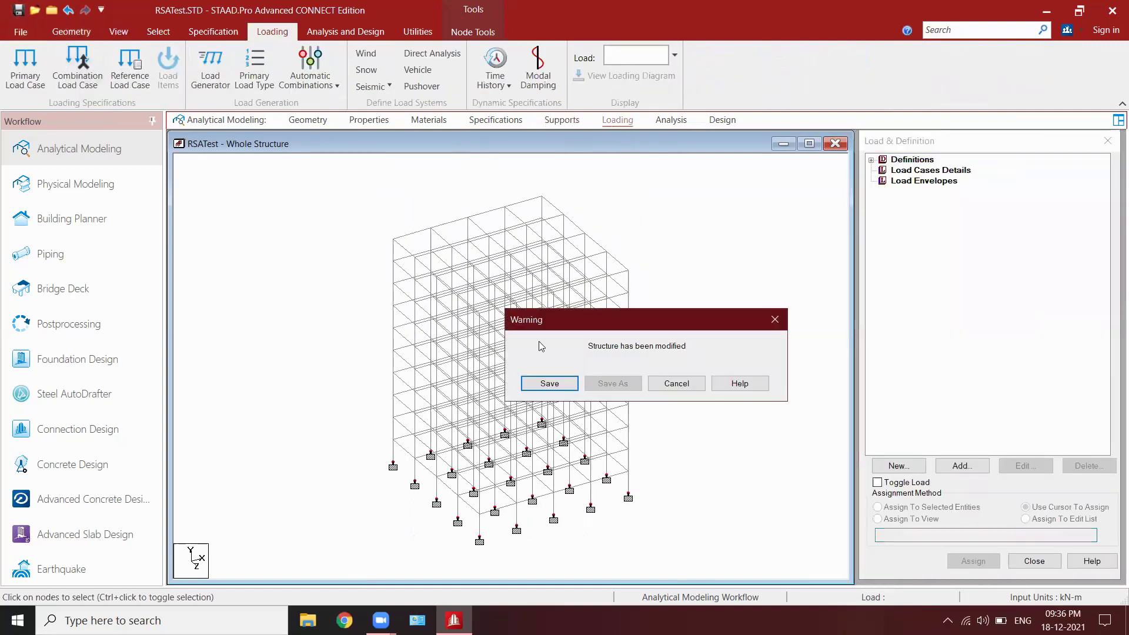
pyautogui.click(555, 383)
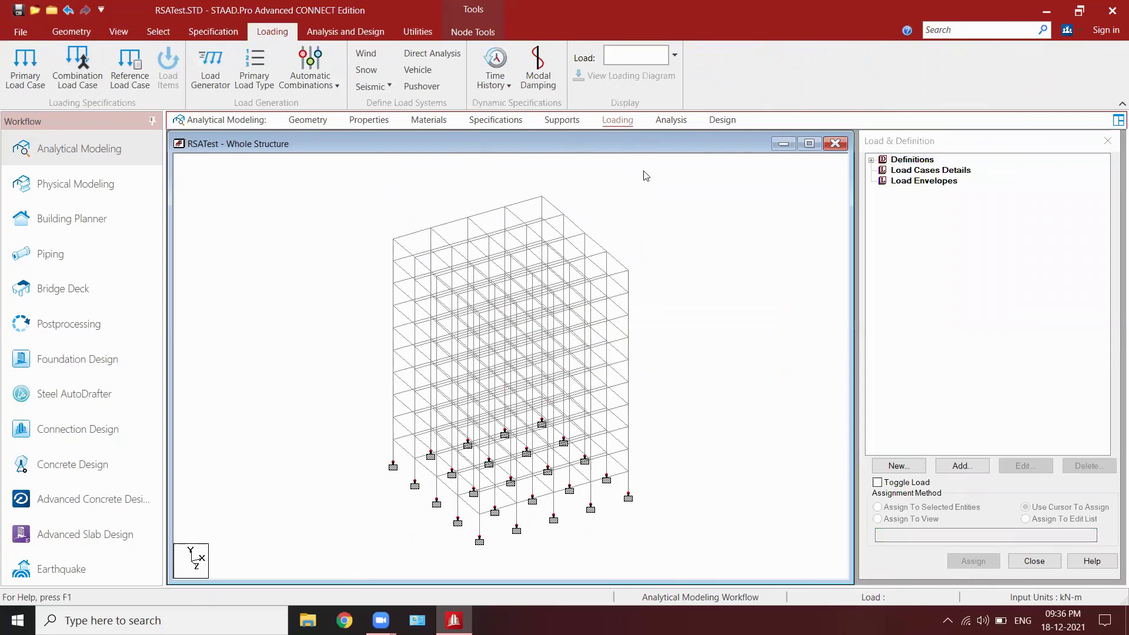
# Add primary load case 1 with loading type Dead and the title DL.
pyautogui.click(923, 174)
pyautogui.click(962, 466)
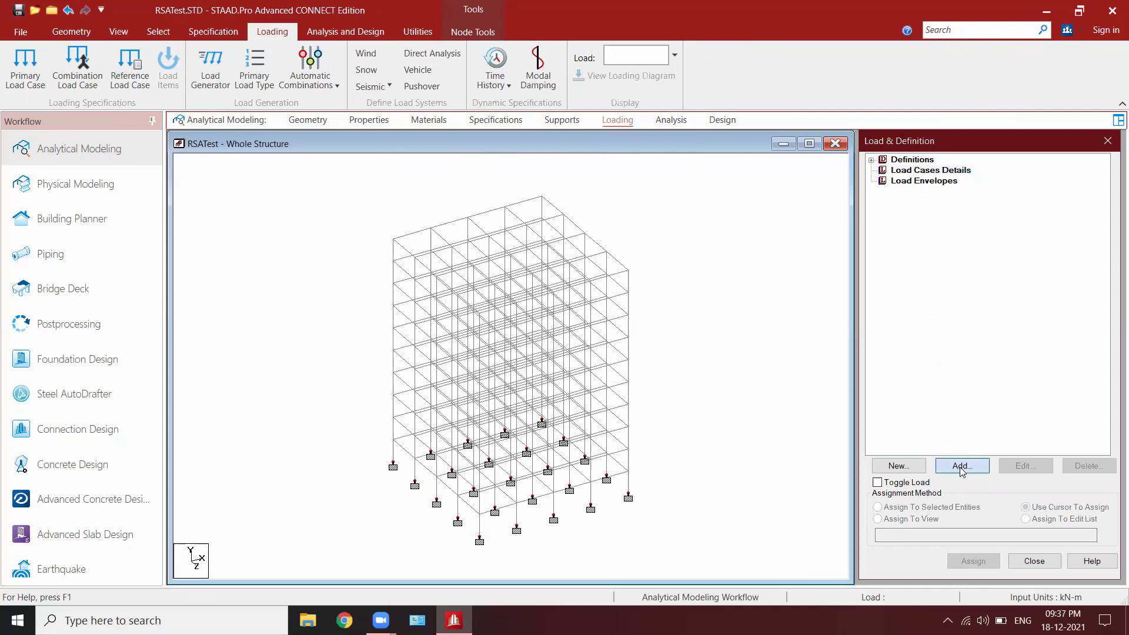
pyautogui.click(731, 265)
pyautogui.click(718, 280)
pyautogui.moveTo(637, 320); pyautogui.dragTo(528, 321)
pyautogui.write('DL')
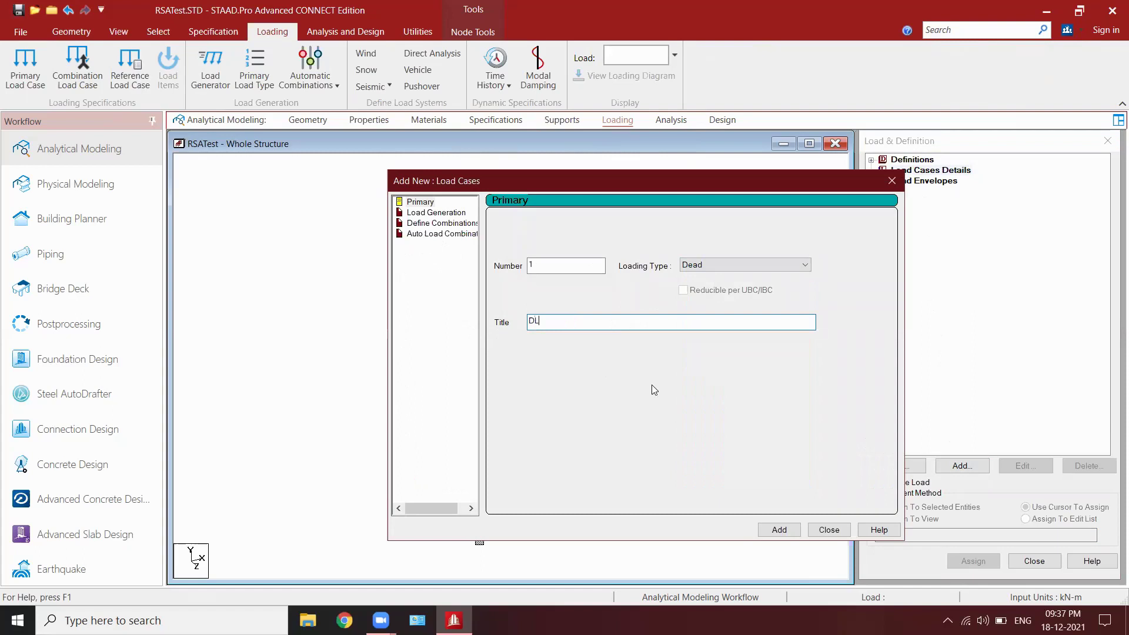
pyautogui.click(777, 529)
# Add a second primary load case for live load with the title LL.
pyautogui.click(732, 265)
pyautogui.click(714, 290)
pyautogui.moveTo(711, 322); pyautogui.dragTo(464, 325)
pyautogui.write('LL')
pyautogui.click(779, 529)
pyautogui.click(829, 529)
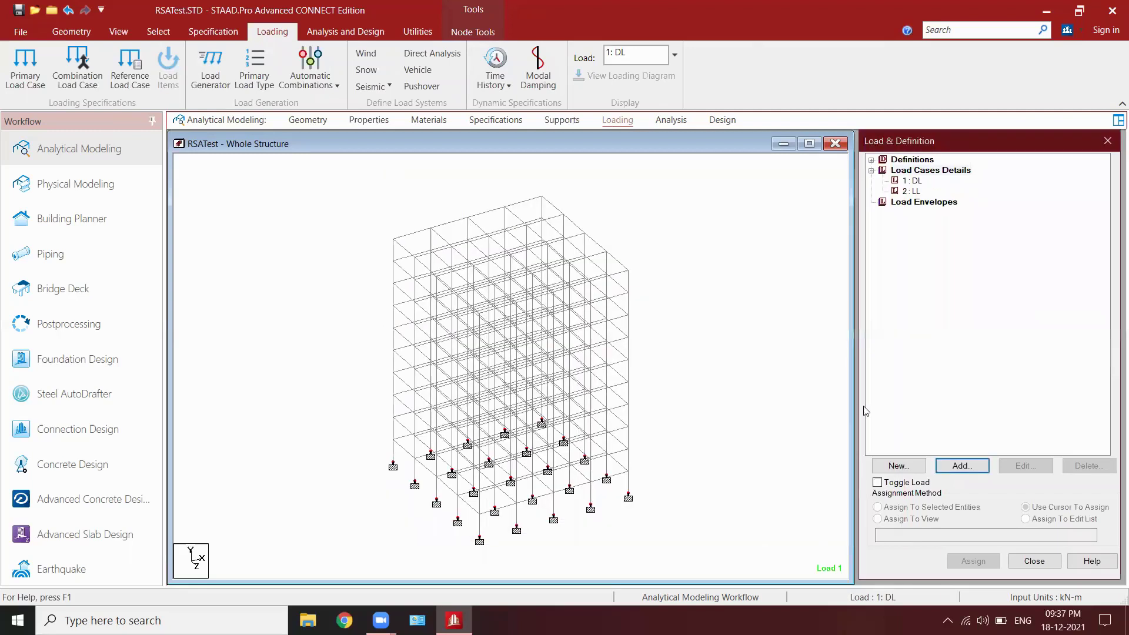
# Add a selfweight load in the Y direction with factor -1 to load case DL.
pyautogui.click(912, 180)
pyautogui.click(964, 465)
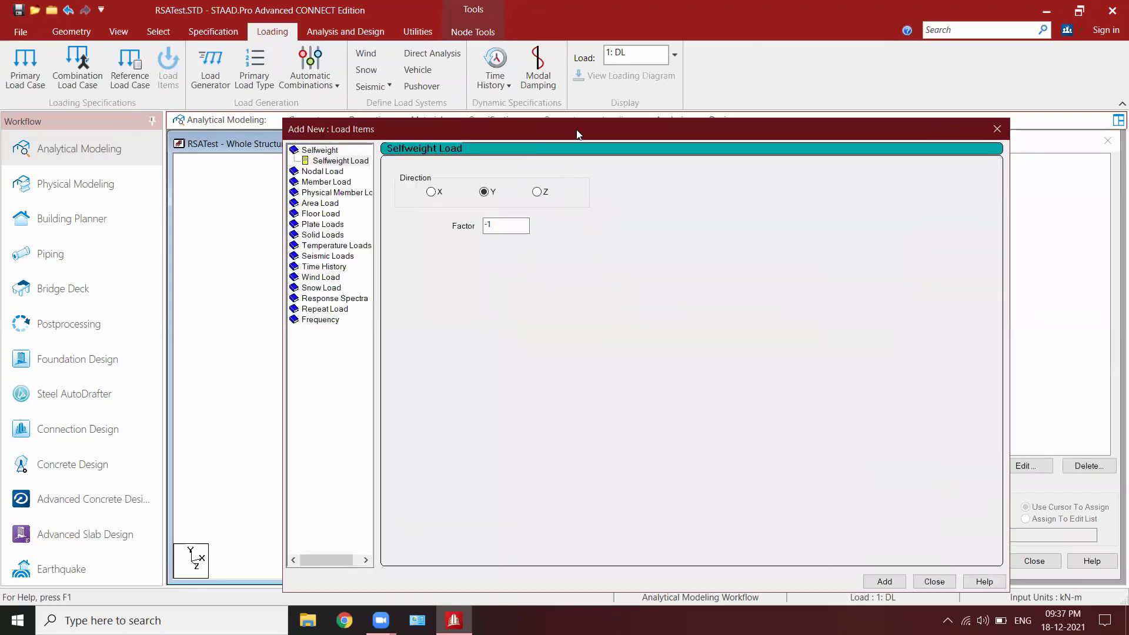
pyautogui.moveTo(576, 134); pyautogui.dragTo(508, 95)
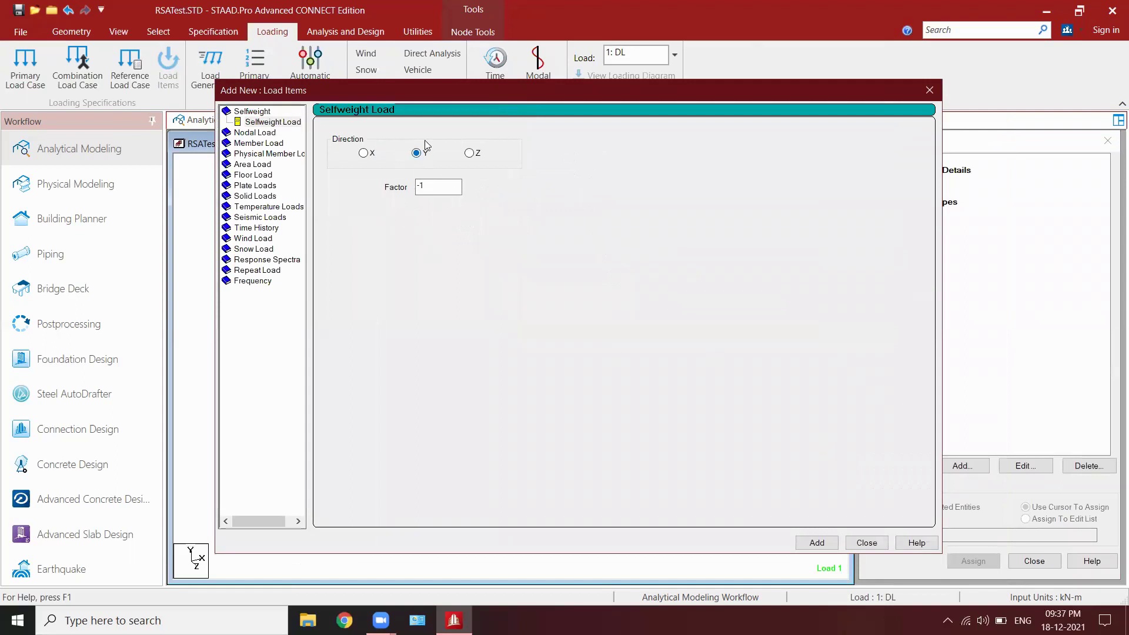
pyautogui.click(817, 542)
# Start a floor load for load case DL with a pressure of -3 kN/m2 in global Y.
pyautogui.click(253, 175)
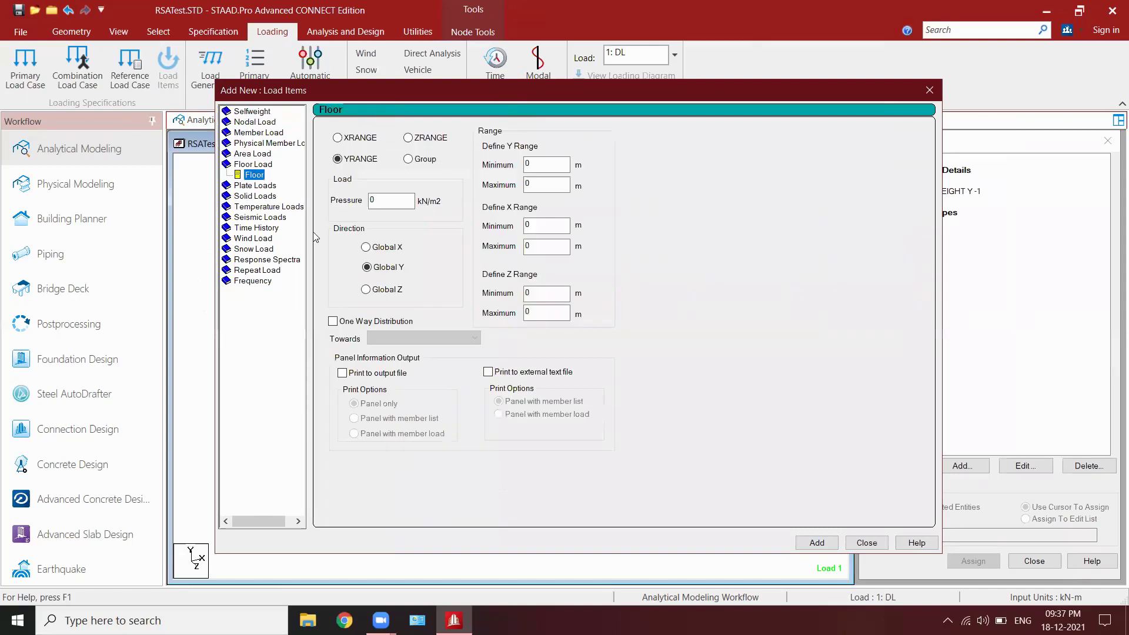
pyautogui.doubleClick(399, 204)
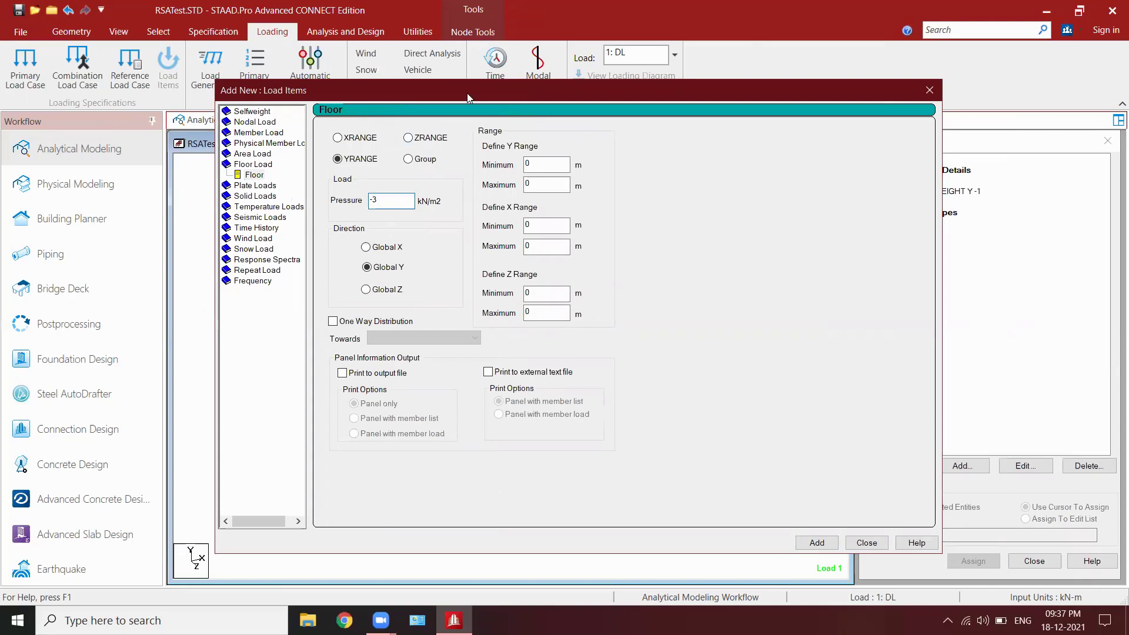
pyautogui.moveTo(466, 93); pyautogui.dragTo(774, 84)
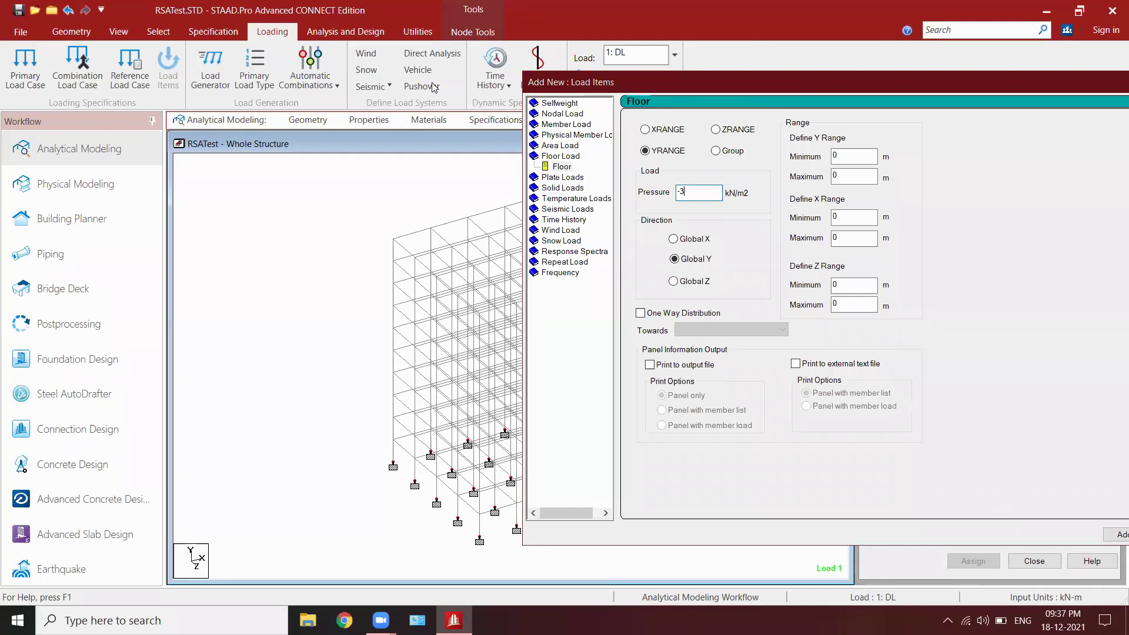
pyautogui.moveTo(353, 439); pyautogui.dragTo(381, 447)
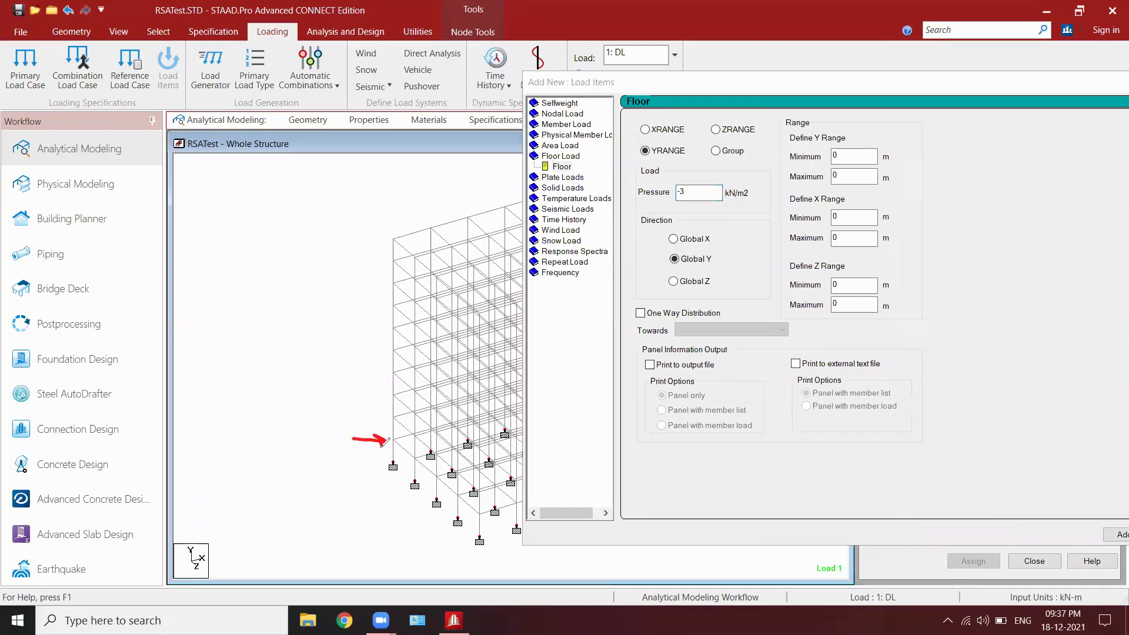
pyautogui.moveTo(349, 238)
pyautogui.mouseDown()
pyautogui.moveTo(382, 238)
pyautogui.moveTo(377, 248)
pyautogui.mouseUp()
pyautogui.moveTo(323, 435); pyautogui.dragTo(324, 454)
pyautogui.moveTo(297, 236)
pyautogui.mouseDown()
pyautogui.moveTo(305, 253)
pyautogui.moveTo(333, 235)
pyautogui.mouseUp()
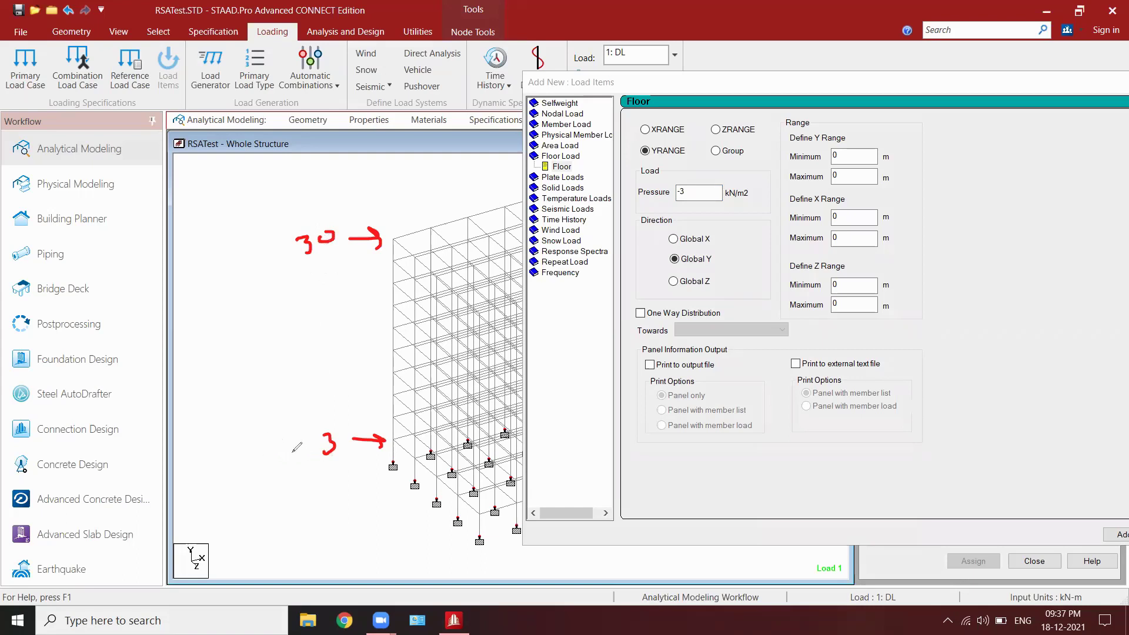
pyautogui.moveTo(347, 405)
pyautogui.mouseDown()
pyautogui.moveTo(307, 438)
pyautogui.moveTo(356, 414)
pyautogui.mouseUp()
pyautogui.moveTo(312, 206)
pyautogui.mouseDown()
pyautogui.moveTo(285, 250)
pyautogui.moveTo(339, 204)
pyautogui.mouseUp()
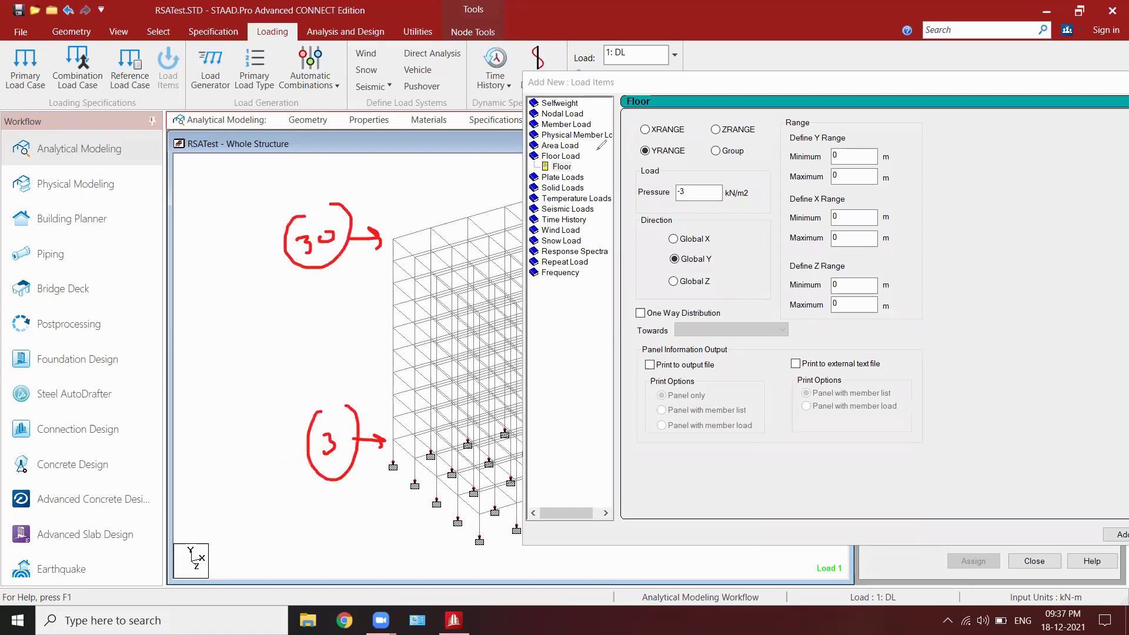
pyautogui.click(660, 120)
pyautogui.click(833, 131)
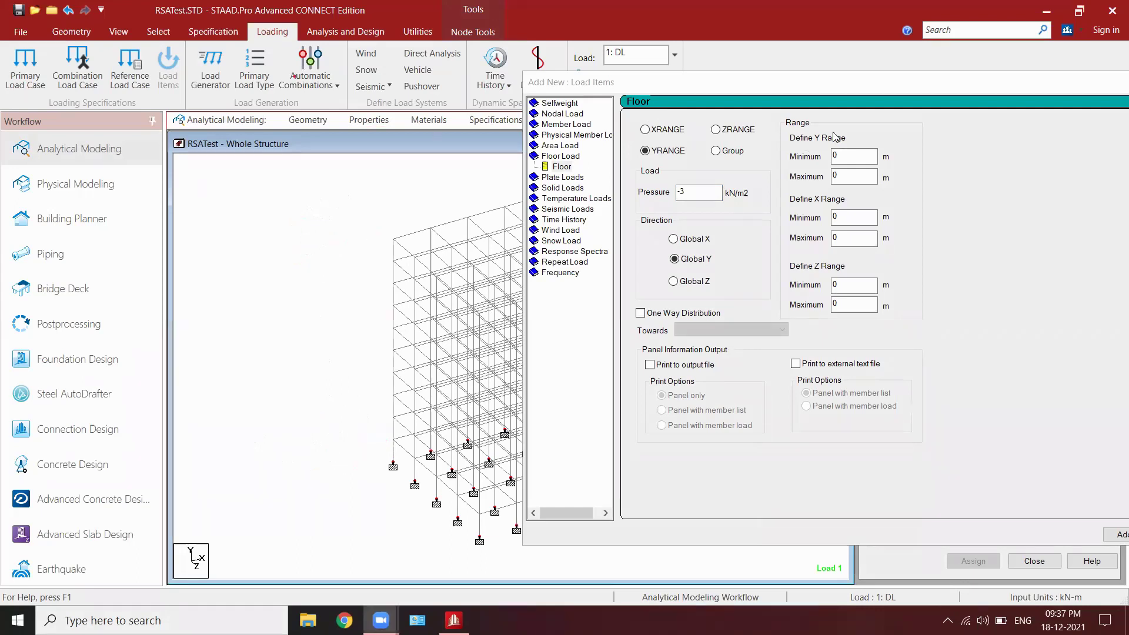
# Set the floor load's Y range from 3 to 30 m and add it to load case DL.
pyautogui.click(876, 101)
pyautogui.moveTo(901, 90); pyautogui.dragTo(564, 101)
pyautogui.doubleClick(518, 167)
pyautogui.write('3')
pyautogui.doubleClick(497, 188)
pyautogui.write('3')
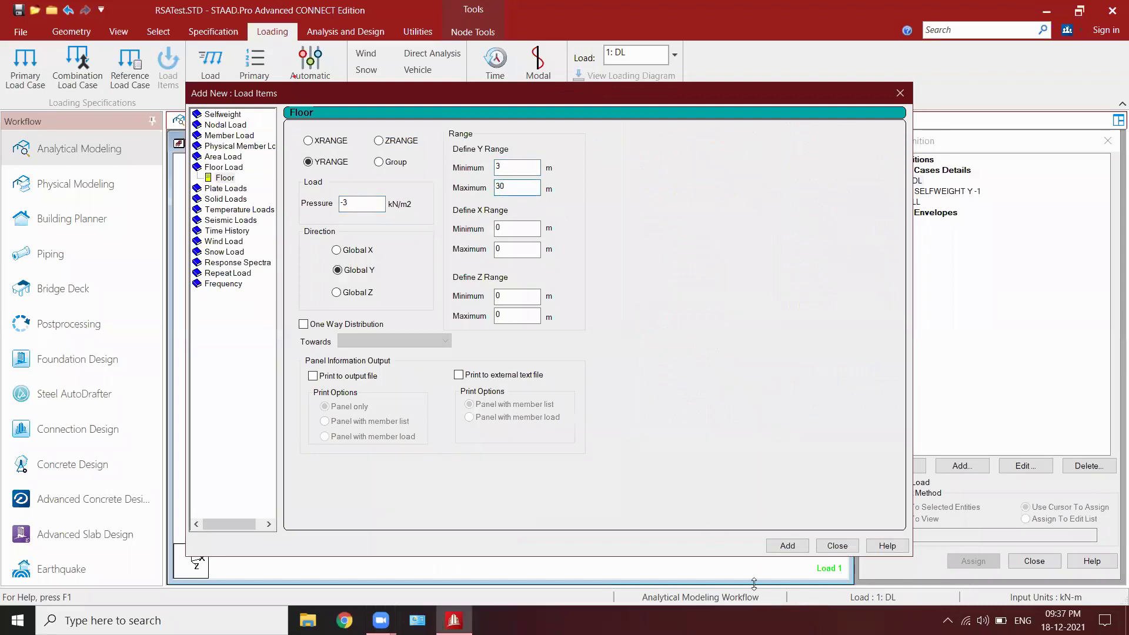
pyautogui.click(793, 547)
pyautogui.click(838, 547)
# Assign the DL selfweight load to the whole structure in view and display the DL floor load.
pyautogui.click(937, 192)
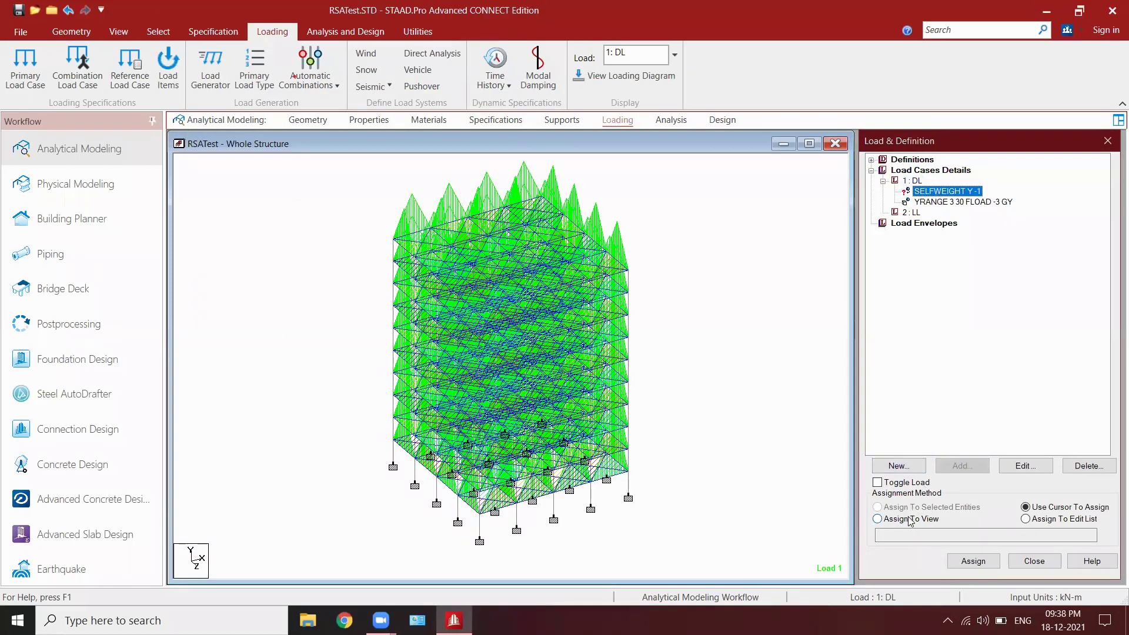
pyautogui.click(878, 518)
pyautogui.click(973, 561)
pyautogui.click(1019, 405)
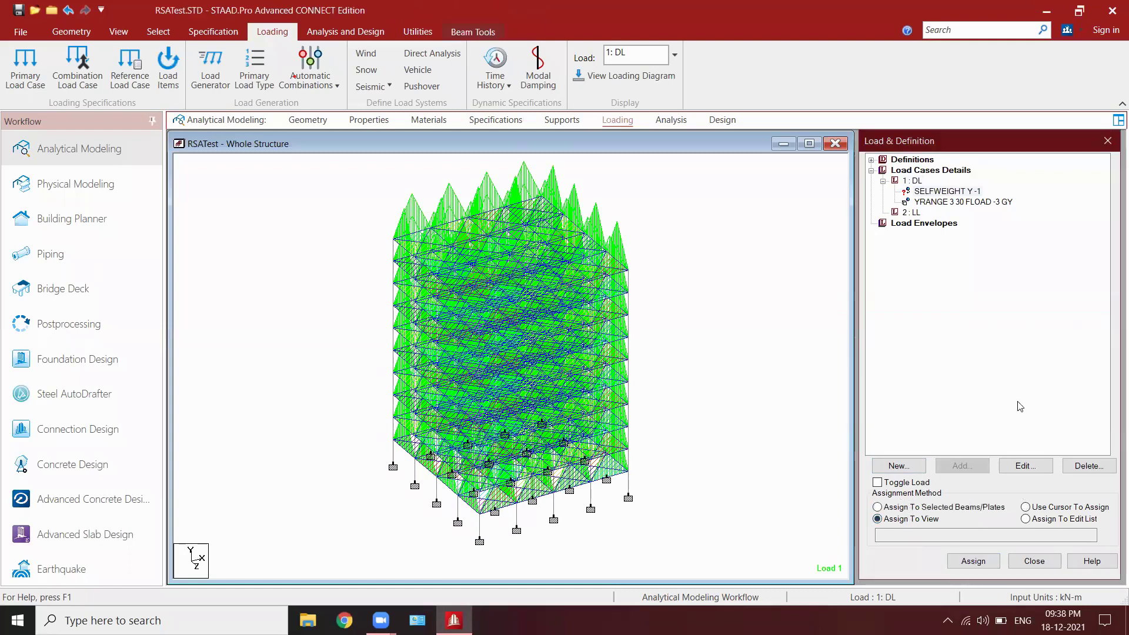
pyautogui.click(952, 201)
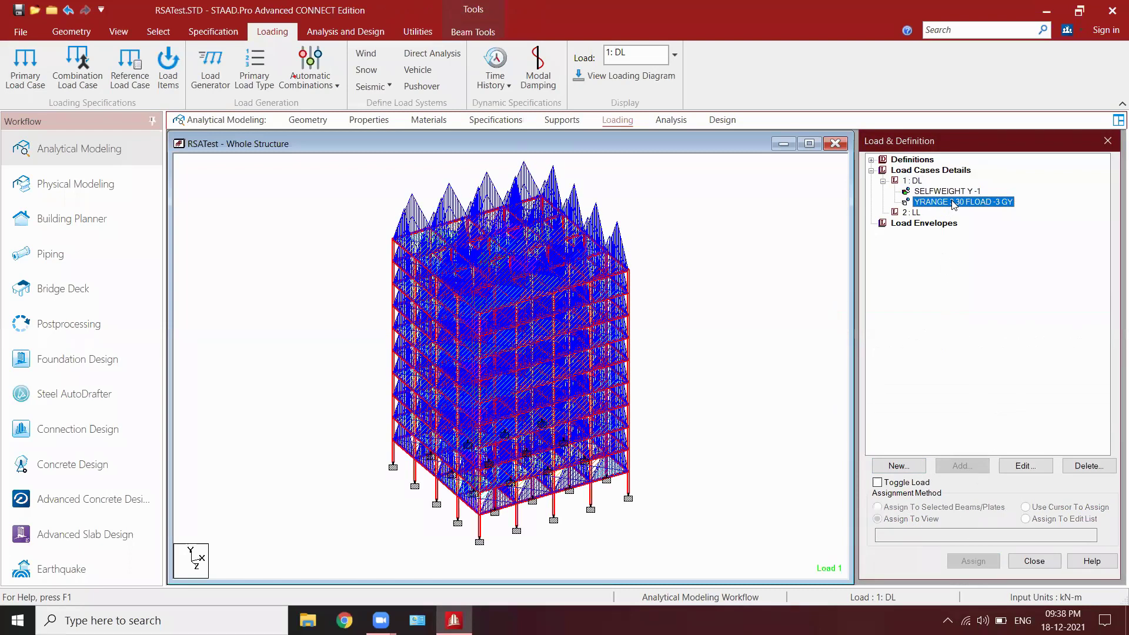
# Add a floor load of -3 kN/m2 in global Y over the Y range 3 to 30 m to load case LL.
pyautogui.click(912, 213)
pyautogui.click(962, 465)
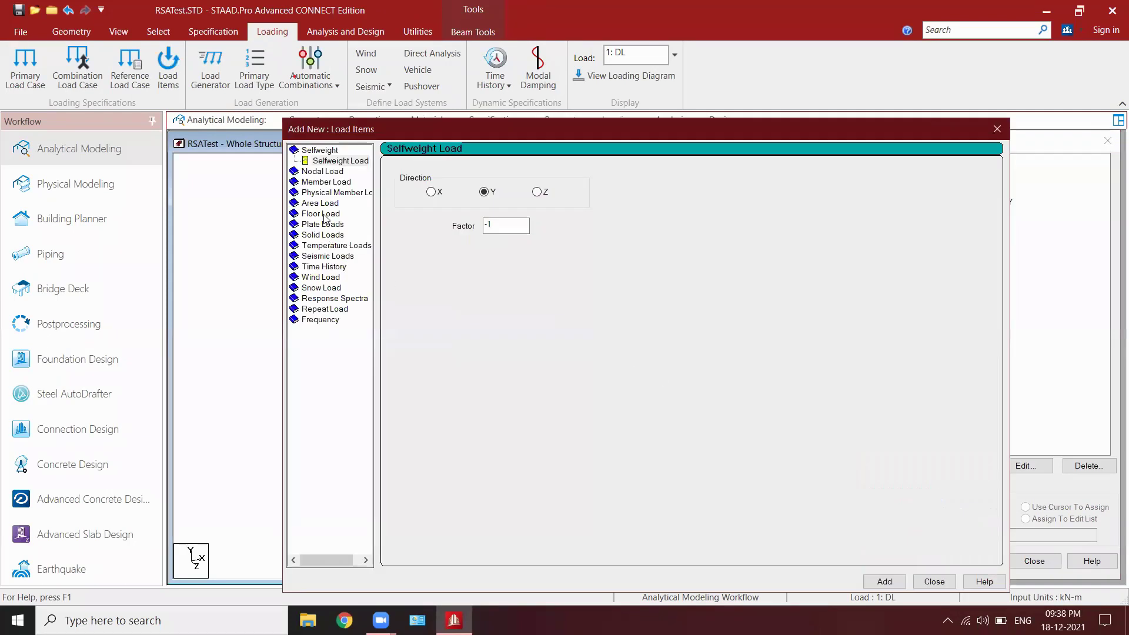
pyautogui.click(325, 215)
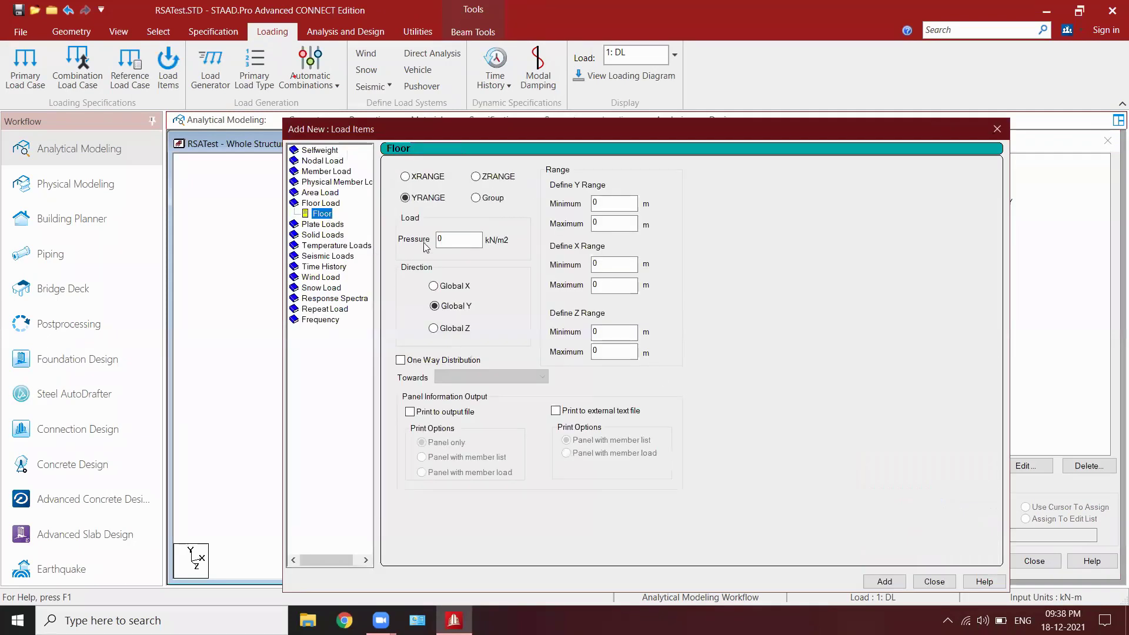
pyautogui.moveTo(456, 241); pyautogui.dragTo(422, 239)
pyautogui.write('-3')
pyautogui.doubleClick(596, 203)
pyautogui.write('3')
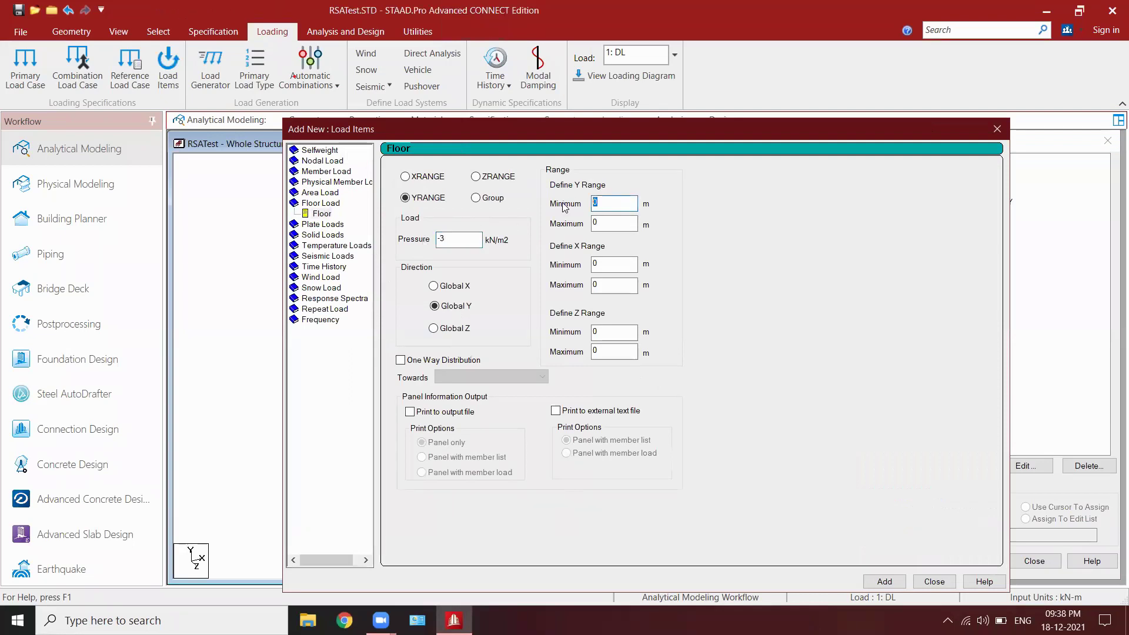
pyautogui.doubleClick(594, 222)
pyautogui.write('30')
pyautogui.click(934, 583)
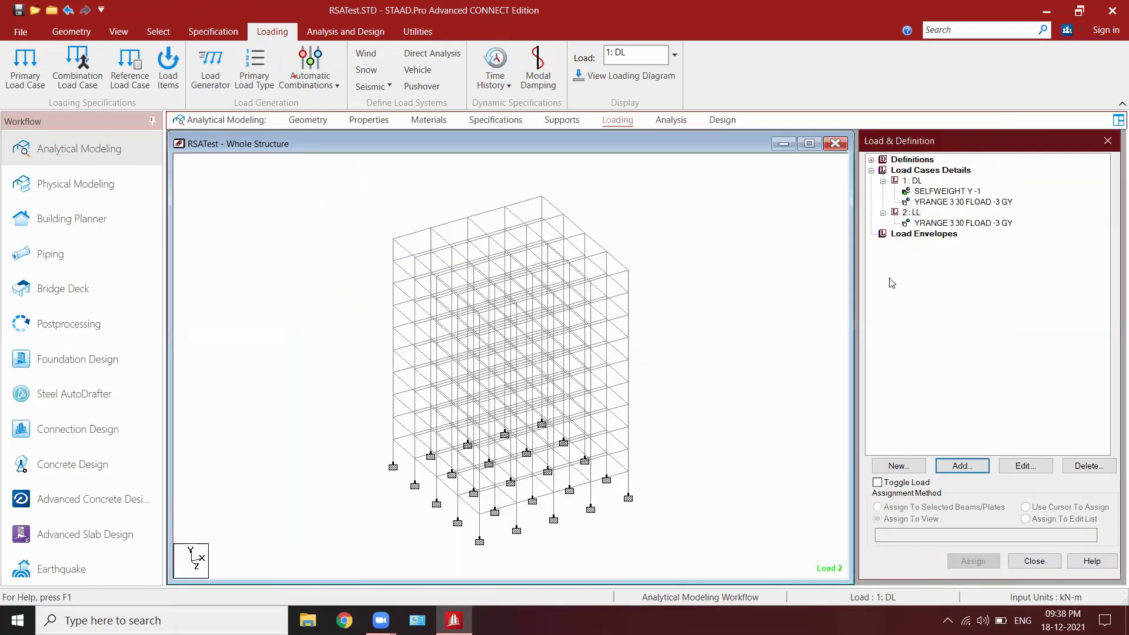
# Display the LL floor load on the frame and save the model.
pyautogui.click(933, 224)
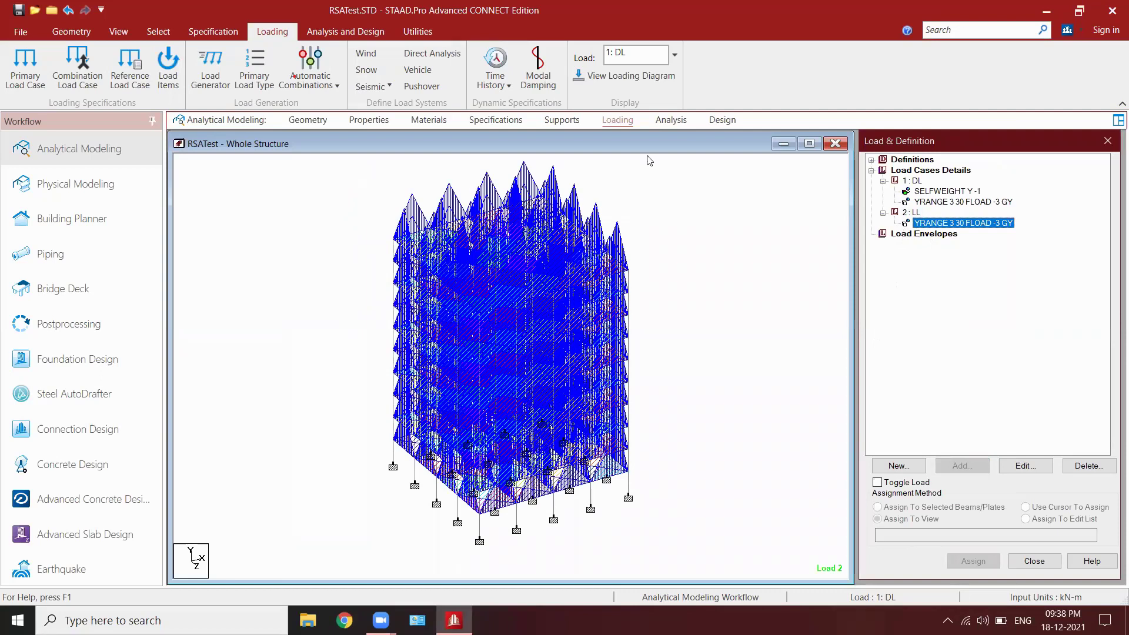
pyautogui.click(19, 12)
pyautogui.click(541, 391)
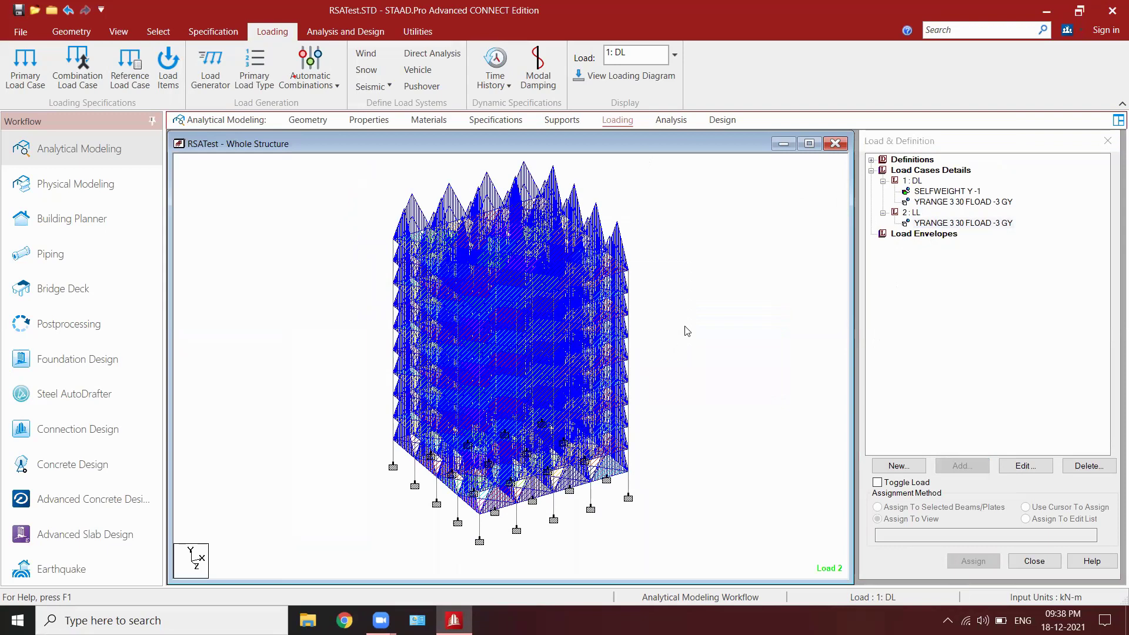
# Start a new seismic definition using the Indian IS 1893-2002/2005 code.
pyautogui.click(871, 170)
pyautogui.click(871, 160)
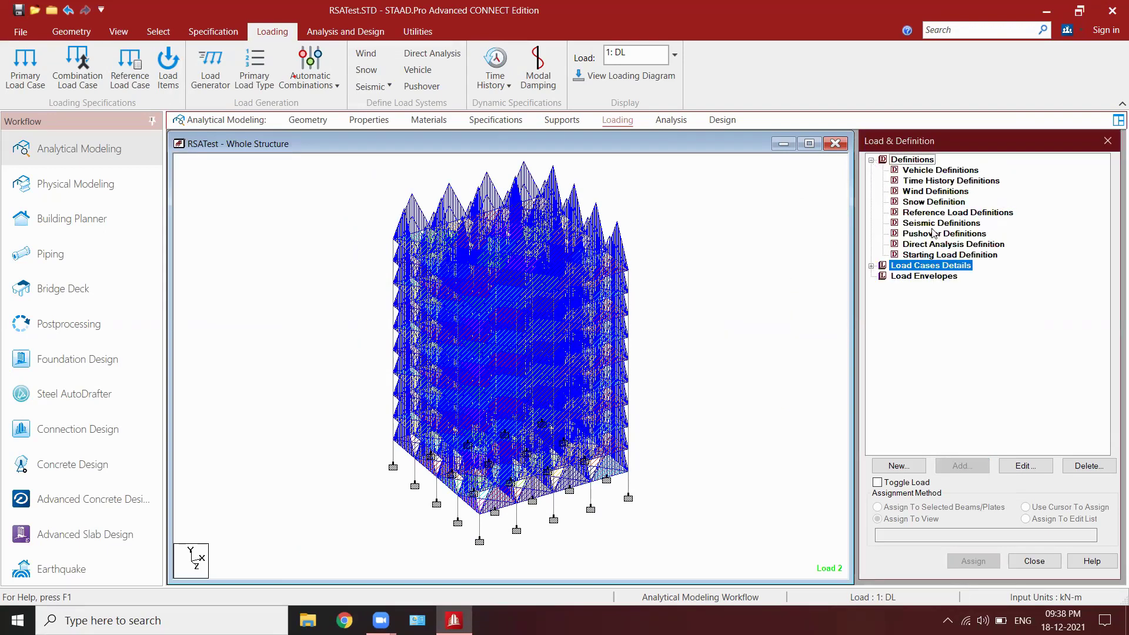
pyautogui.click(940, 223)
pyautogui.click(959, 465)
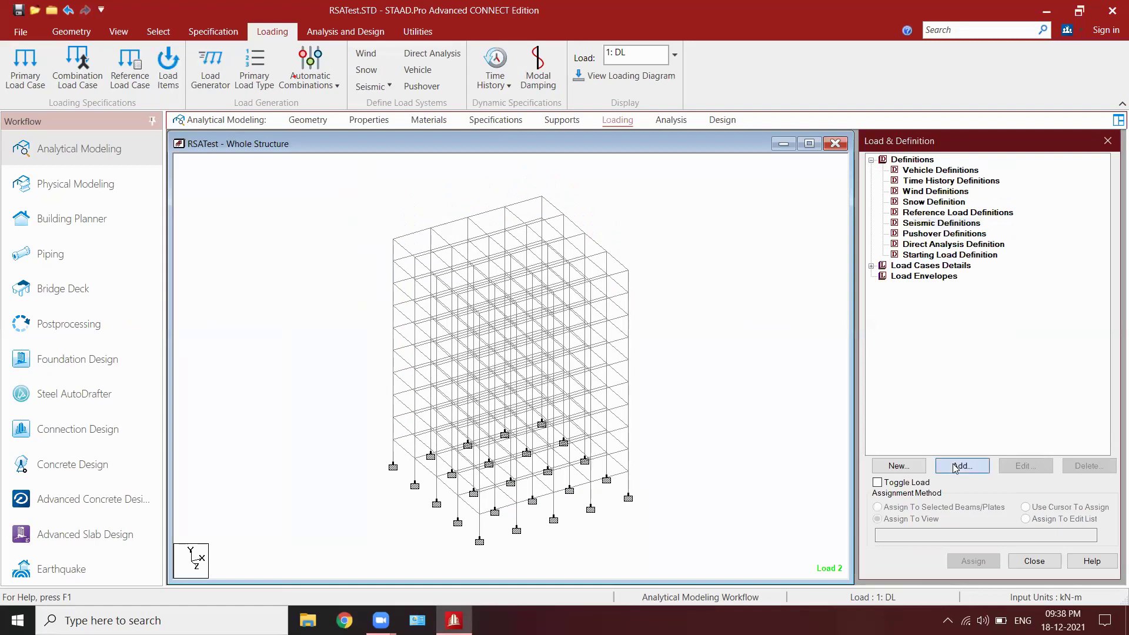
pyautogui.moveTo(635, 205); pyautogui.dragTo(518, 175)
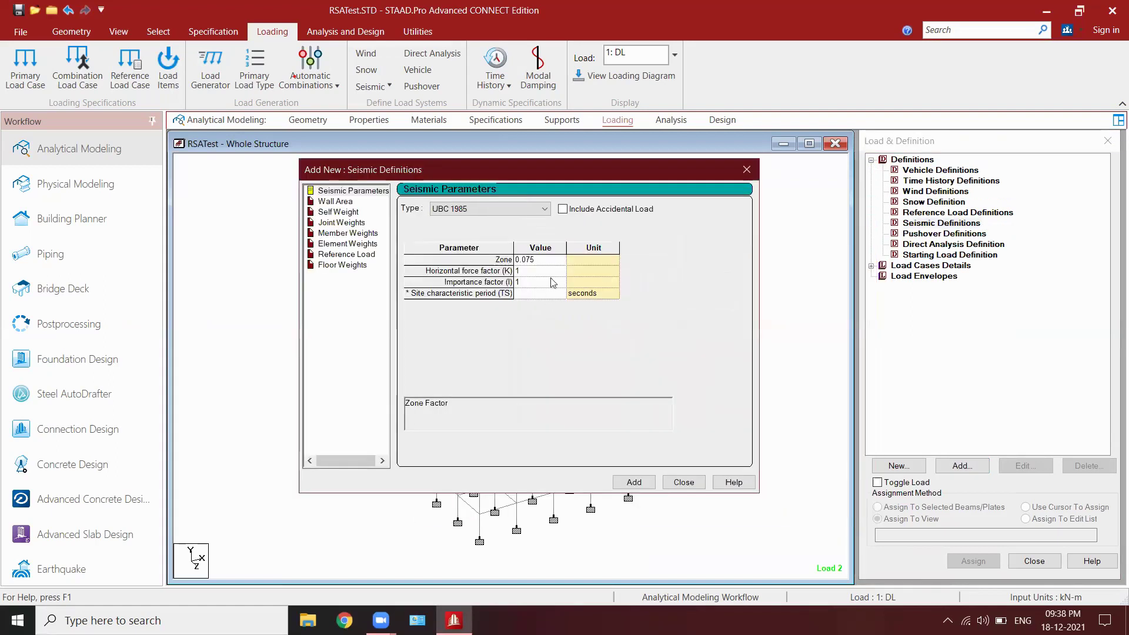
pyautogui.click(526, 209)
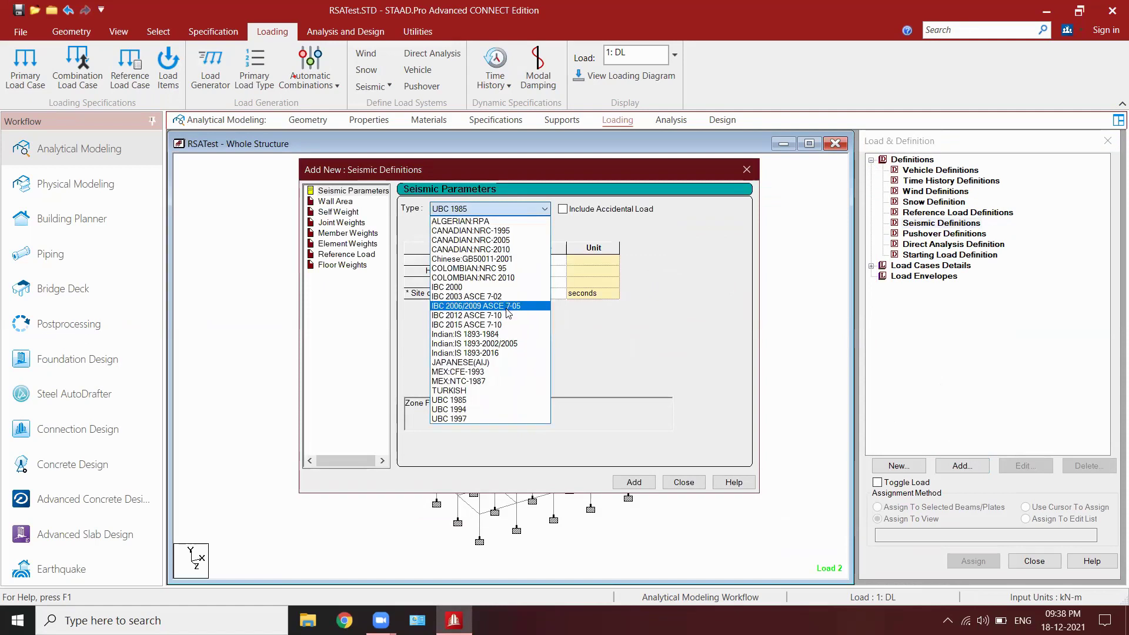
pyautogui.click(510, 344)
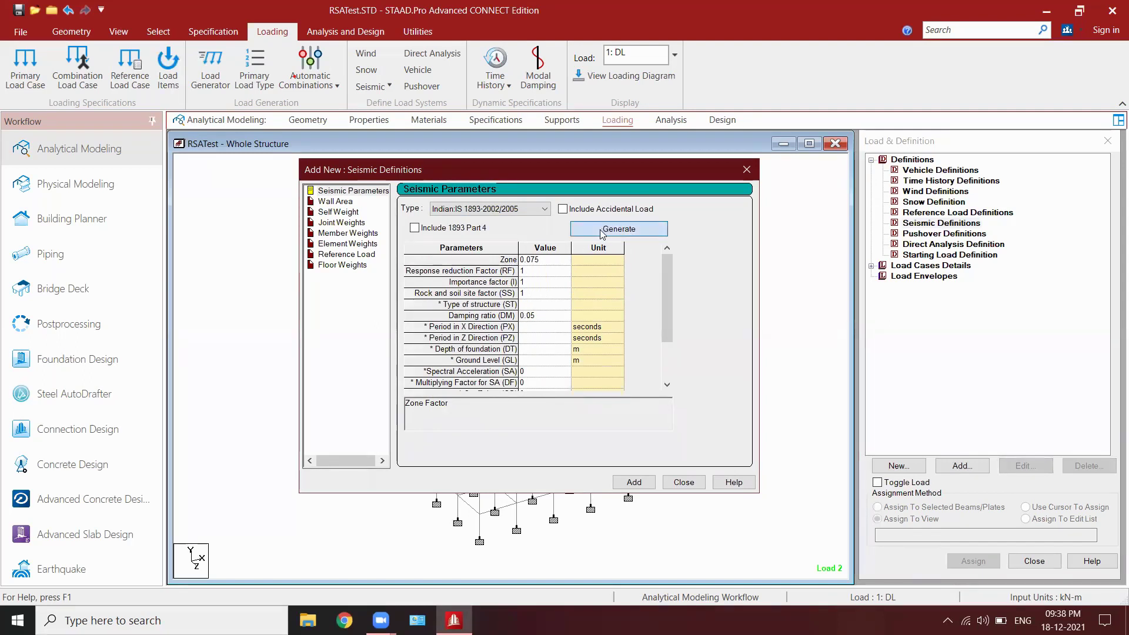
# Start generating the IS 1893 seismic parameters and set the zone factor by zone, choosing zone IV.
pyautogui.click(618, 229)
pyautogui.moveTo(530, 186); pyautogui.dragTo(543, 169)
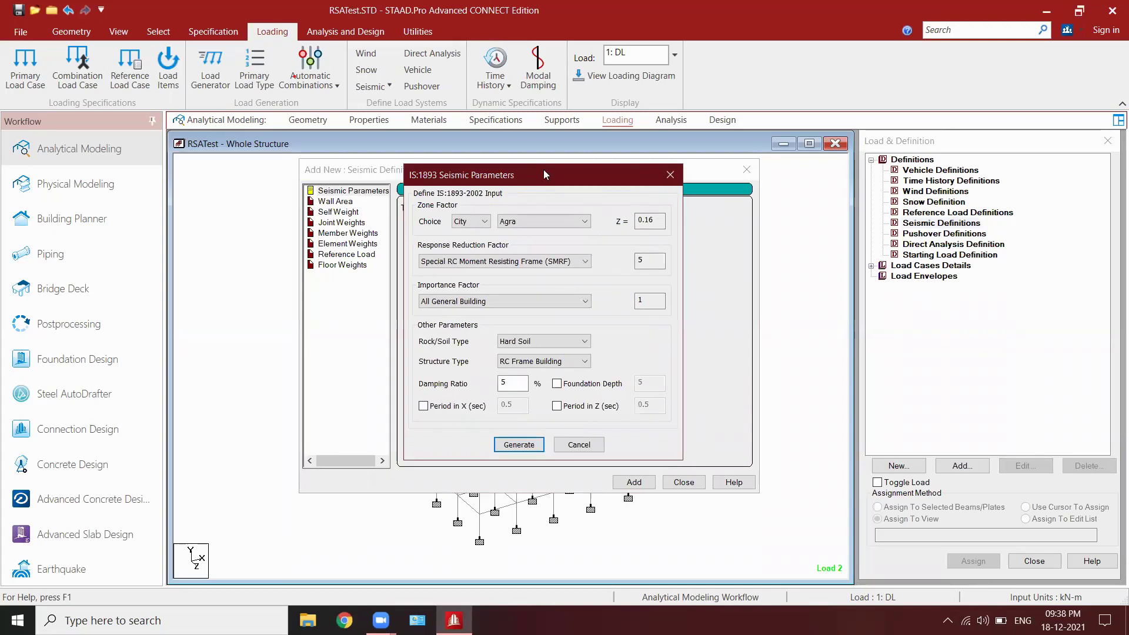
pyautogui.click(479, 222)
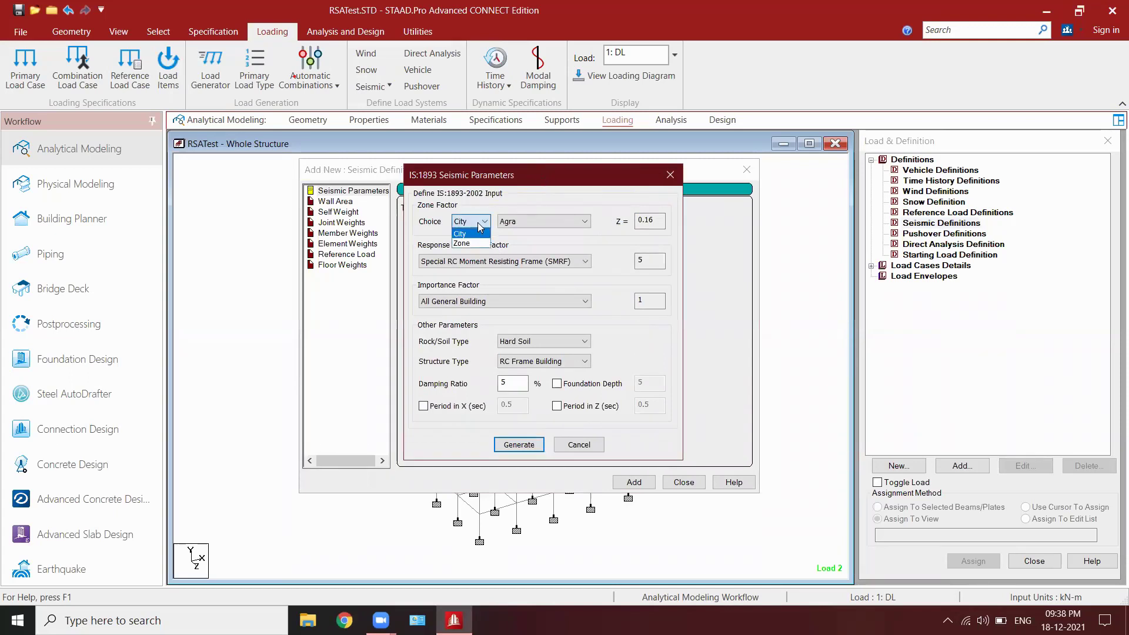
pyautogui.click(473, 234)
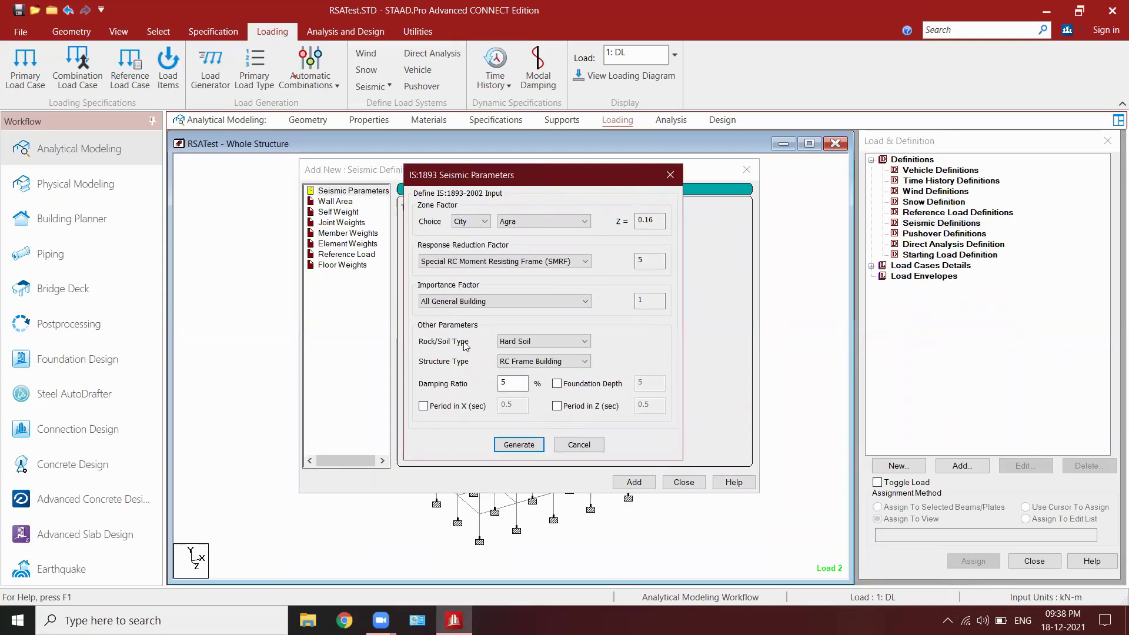
pyautogui.click(473, 222)
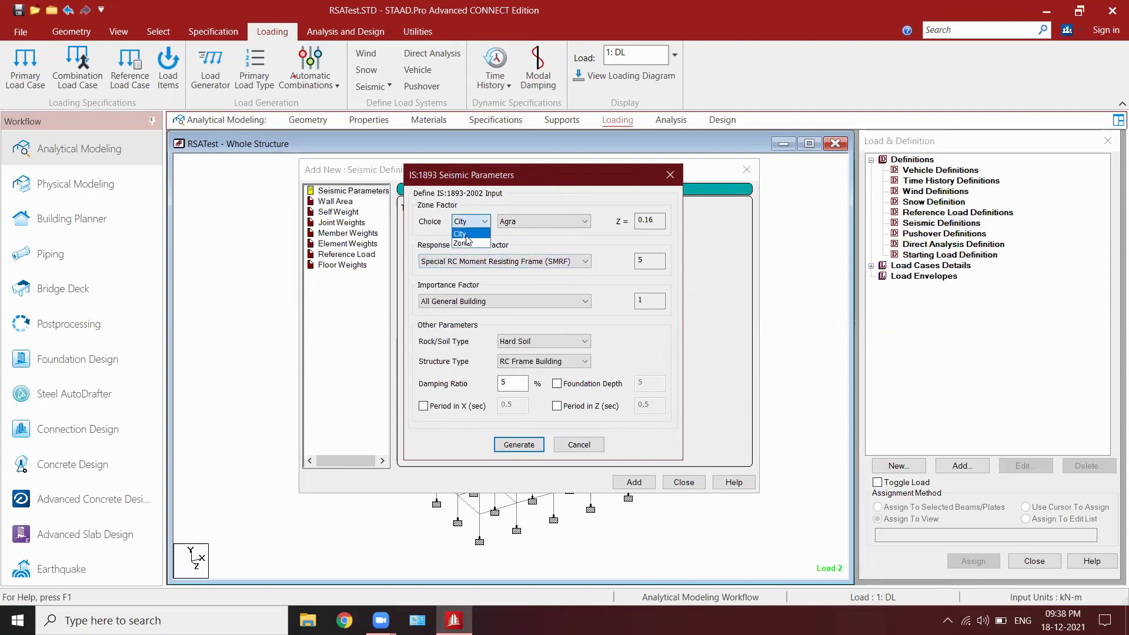
pyautogui.click(464, 243)
pyautogui.click(541, 222)
pyautogui.click(516, 265)
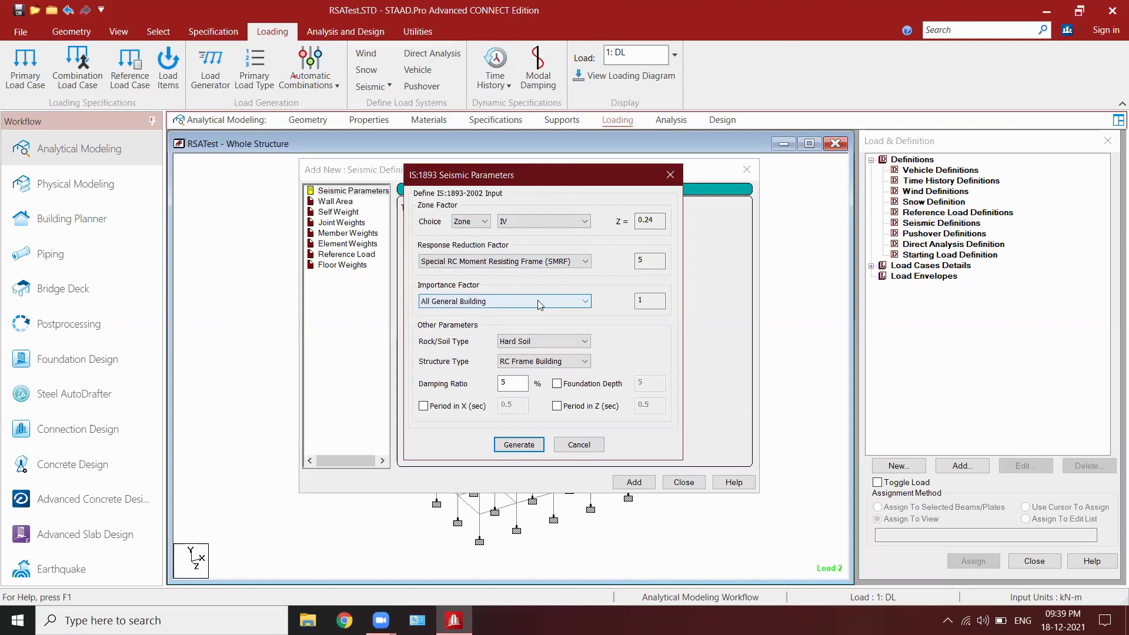
# Set the soil type to Soft Soil, generate the parameters and add them as the model's seismic definition.
pyautogui.click(538, 341)
pyautogui.click(528, 368)
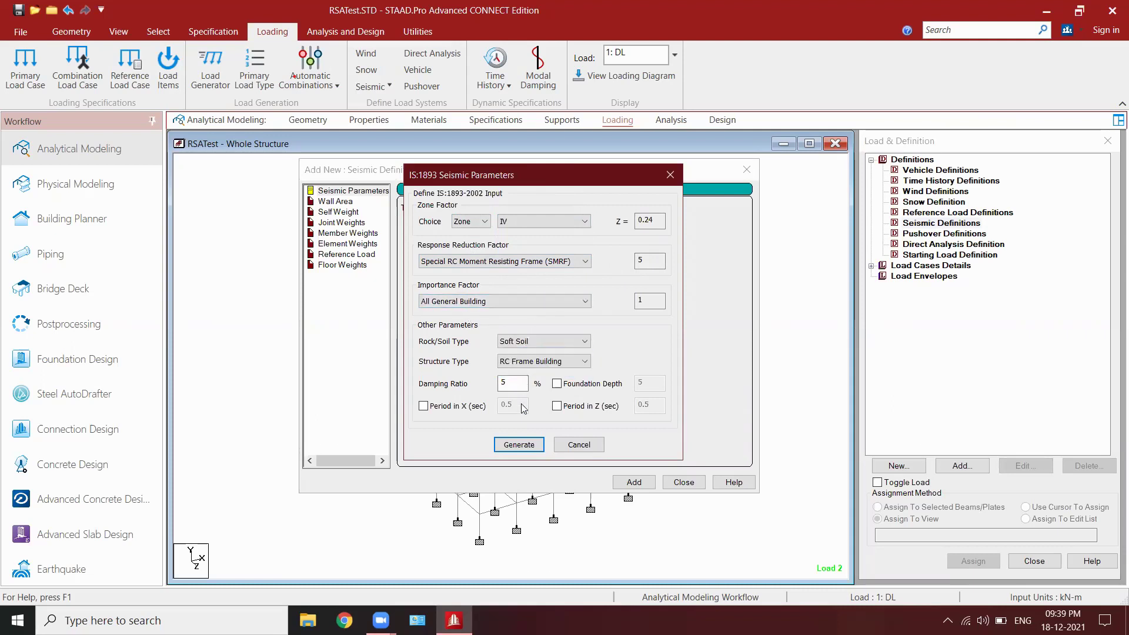
pyautogui.doubleClick(505, 382)
pyautogui.click(519, 445)
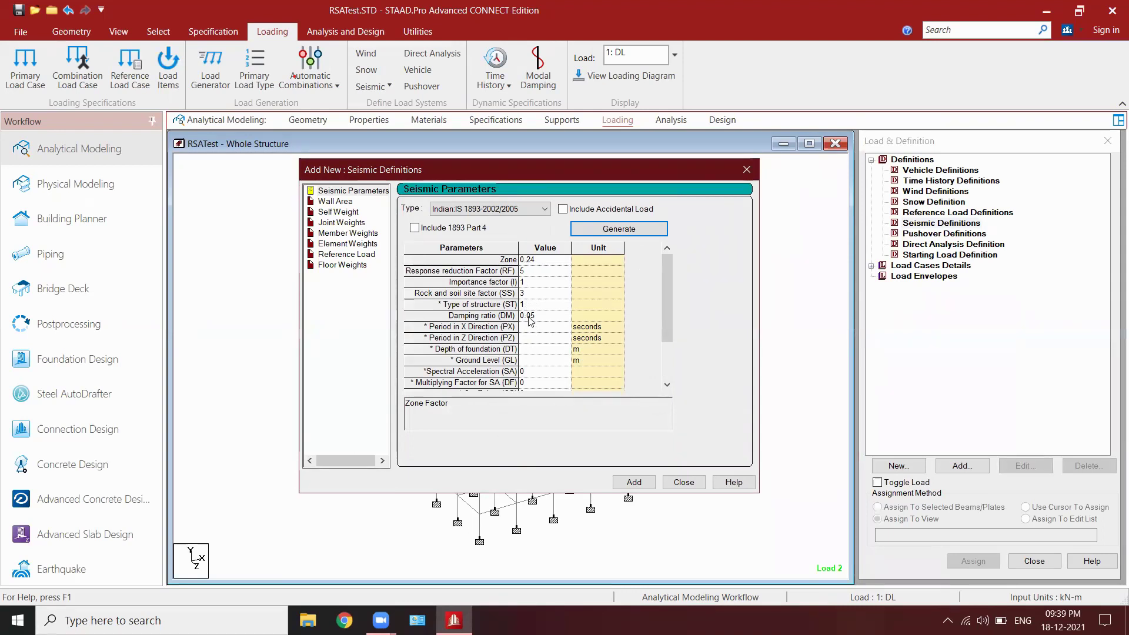
pyautogui.click(628, 486)
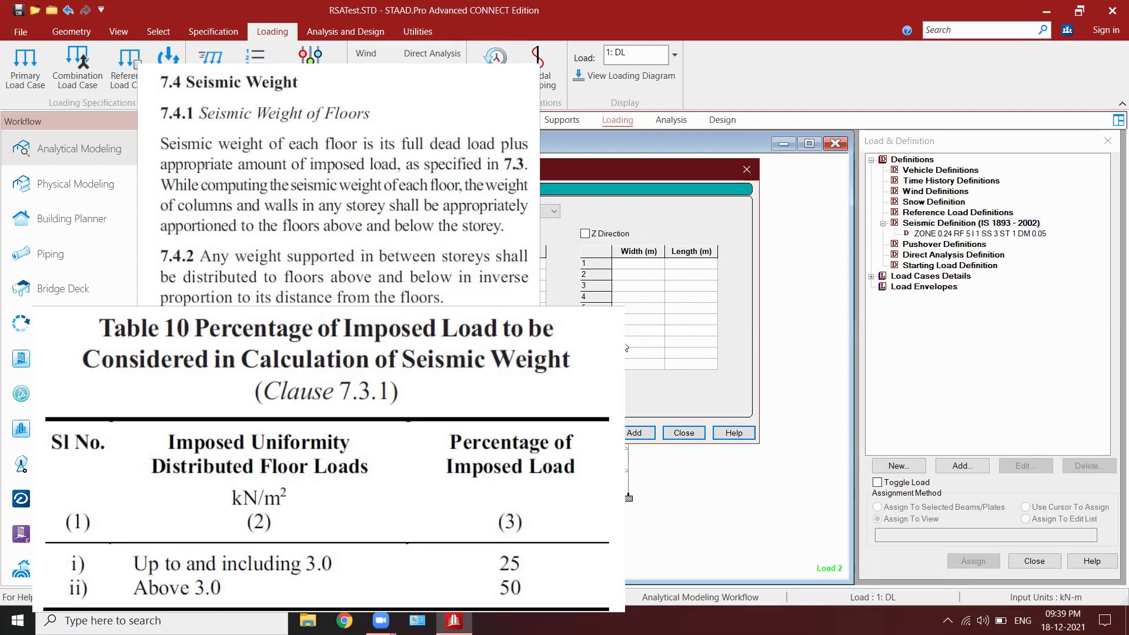
pyautogui.click(683, 433)
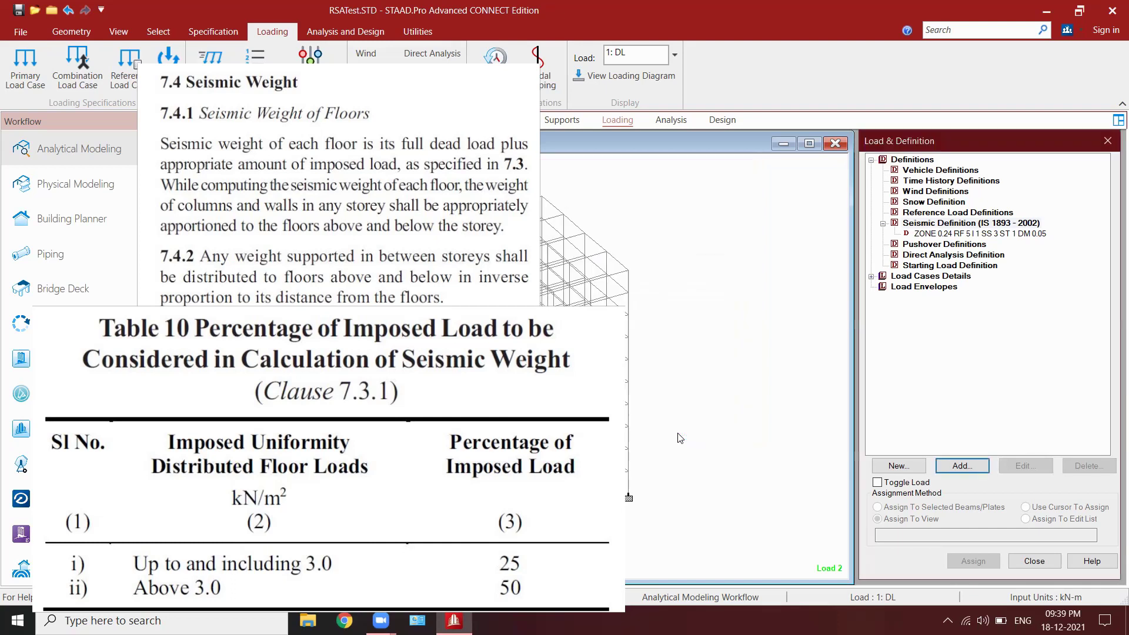
pyautogui.click(953, 234)
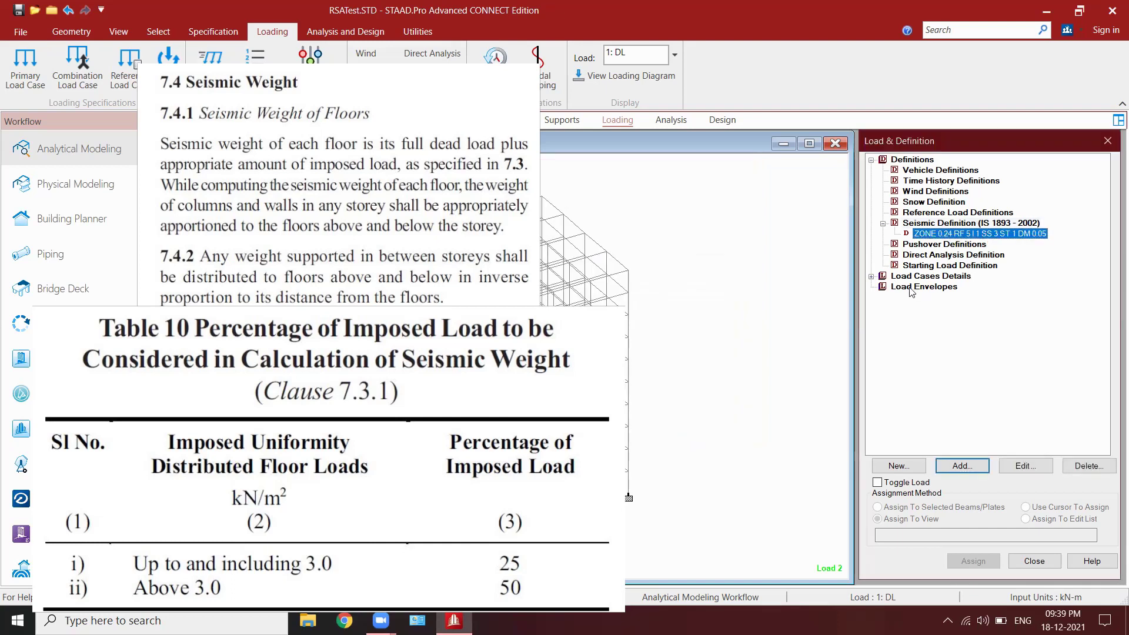
pyautogui.click(870, 277)
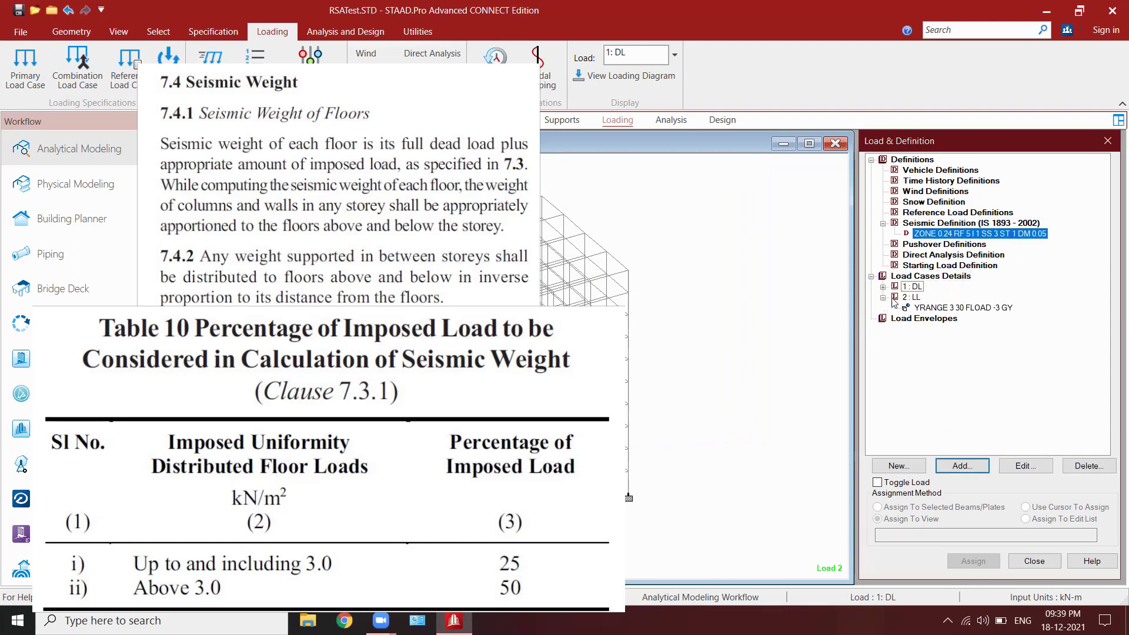
pyautogui.click(883, 298)
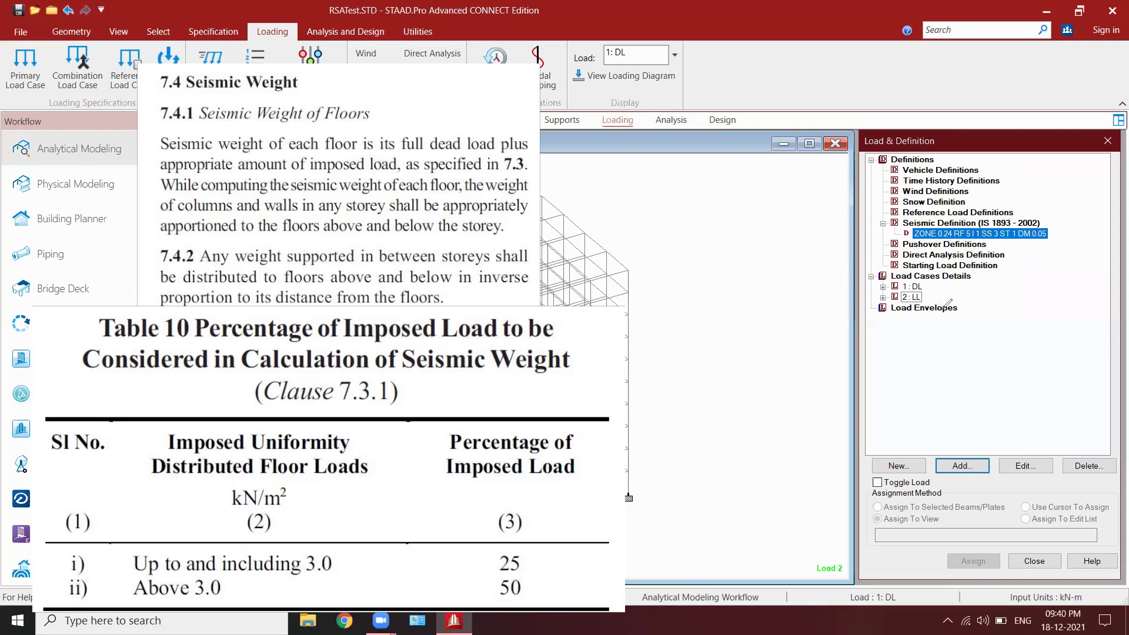
pyautogui.moveTo(916, 271)
pyautogui.mouseDown()
pyautogui.moveTo(890, 312)
pyautogui.moveTo(1037, 252)
pyautogui.moveTo(1033, 238)
pyautogui.moveTo(1046, 249)
pyautogui.mouseUp()
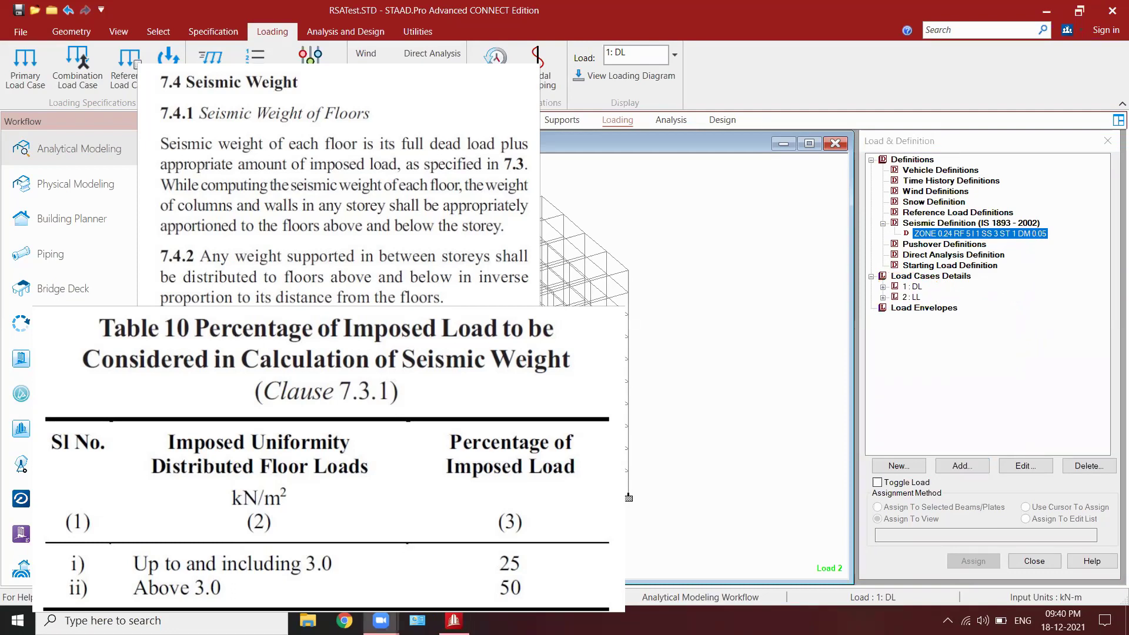
# Switch to the STAAD.Pro Editor with the RSATest.STD input file open and maximize its window.
pyautogui.click(418, 32)
pyautogui.click(391, 63)
pyautogui.click(552, 383)
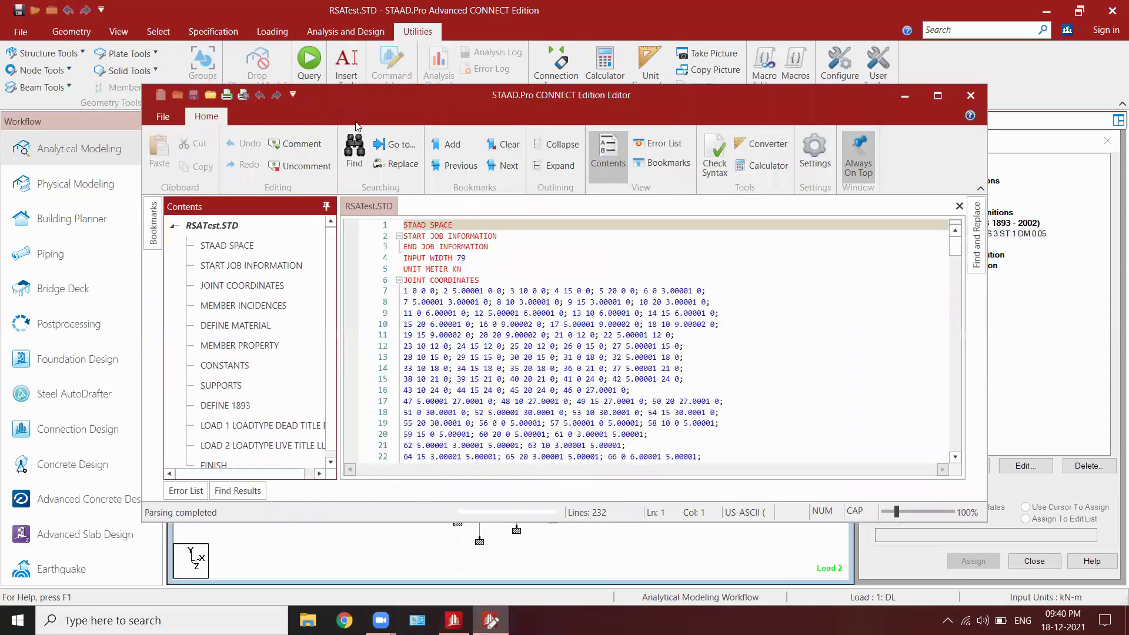
pyautogui.click(938, 95)
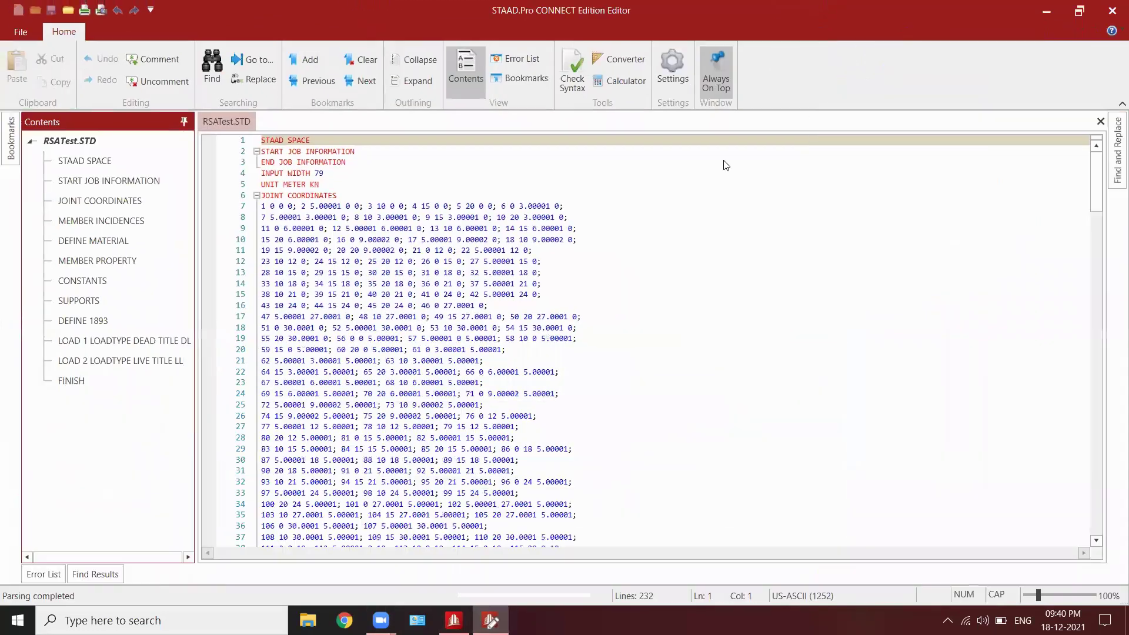
# Insert five blank lines below the ZONE line of the DEFINE 1893 LOAD block.
pyautogui.scroll(-20, 511, 279)
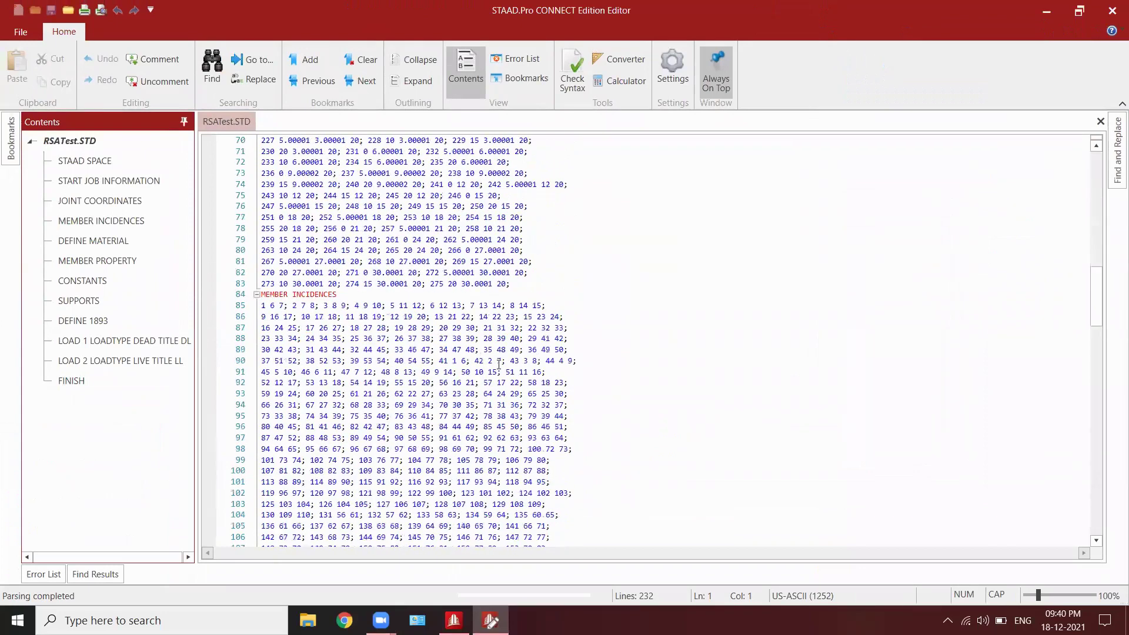
pyautogui.scroll(-20, 499, 365)
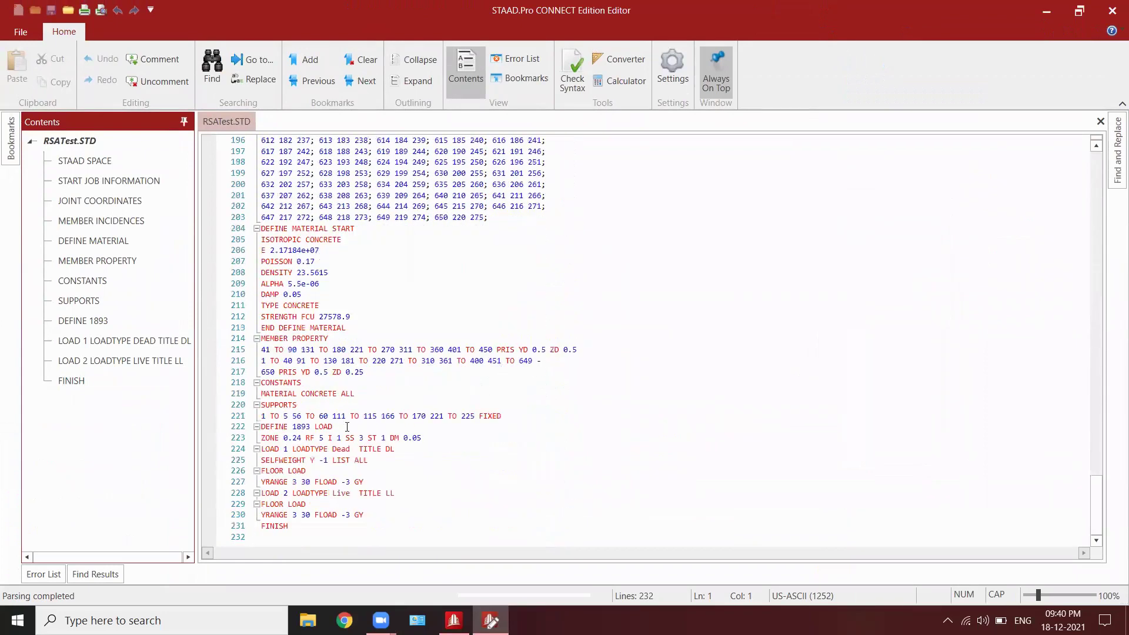
pyautogui.keyDown('ctrl'); pyautogui.scroll(5, 342, 425); pyautogui.keyUp('ctrl')
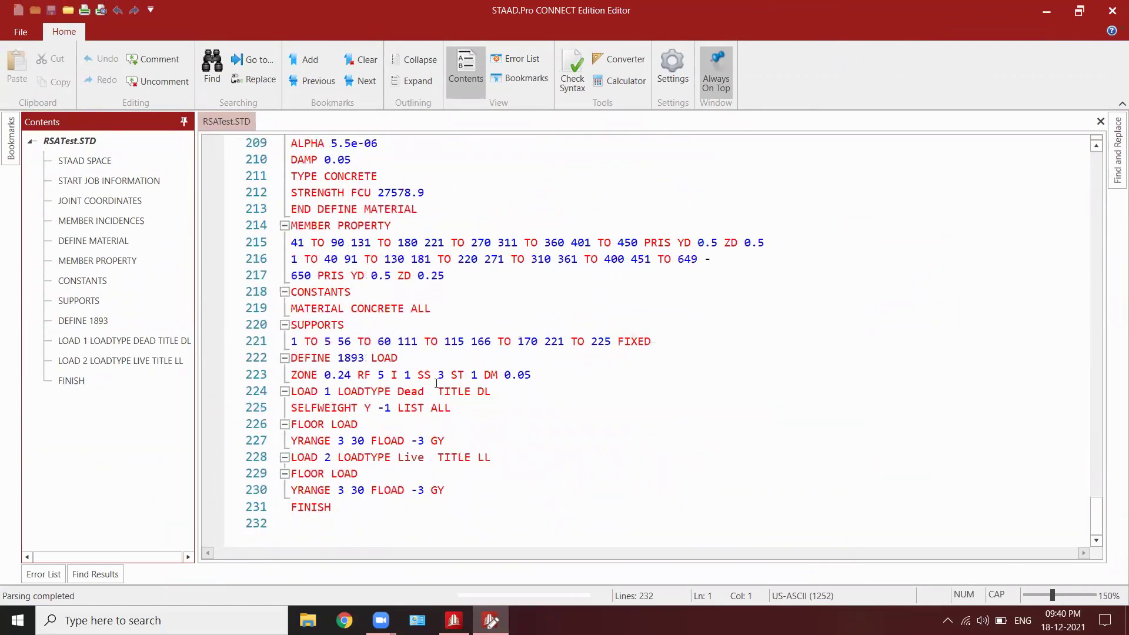
pyautogui.keyDown('ctrl'); pyautogui.scroll(2, 437, 383); pyautogui.keyUp('ctrl')
pyautogui.moveTo(593, 354); pyautogui.dragTo(289, 361)
pyautogui.click(606, 355)
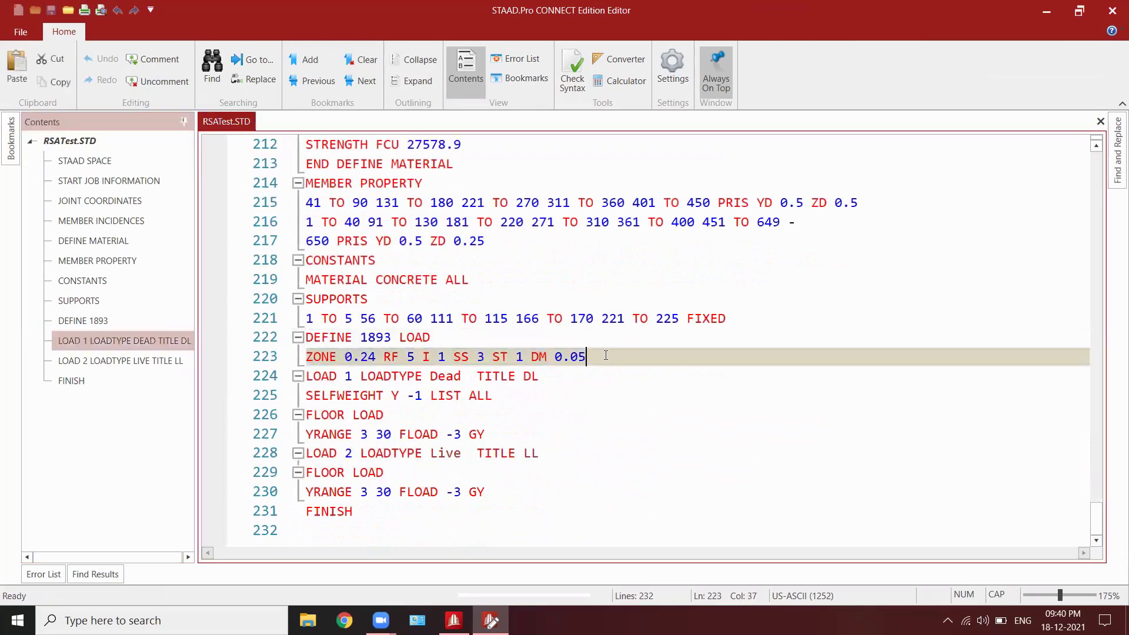
pyautogui.press('Return')
pyautogui.press('Return')
pyautogui.press('Return')
pyautogui.press('Return')
pyautogui.press('Return')
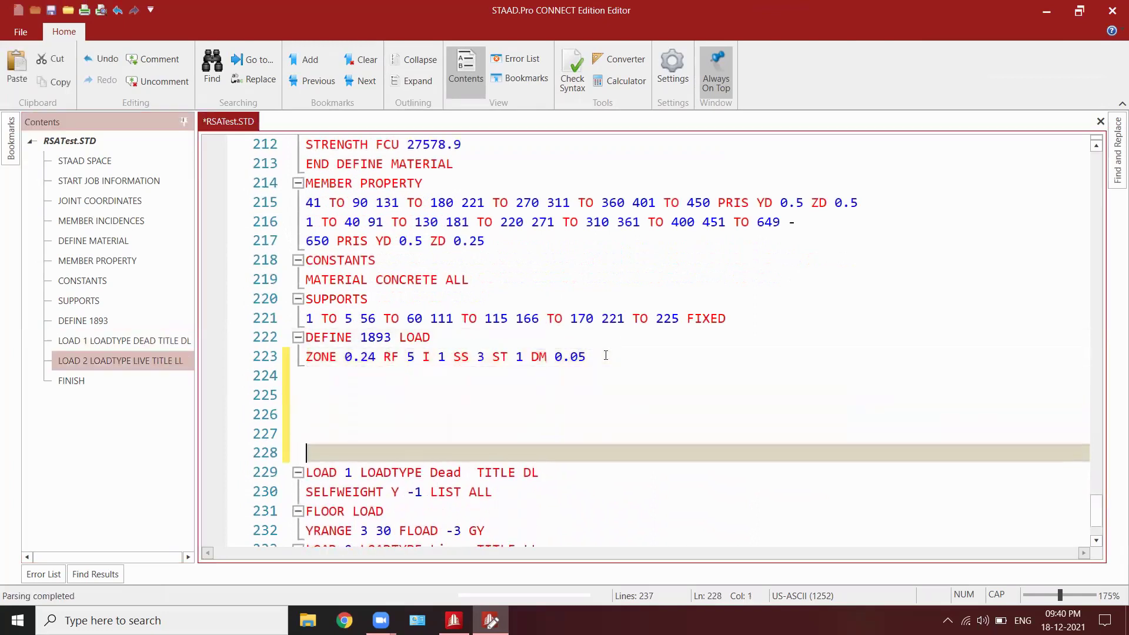
# Copy the selfweight and floor load lines of load case DL into the DEFINE 1893 LOAD block below the ZONE line.
pyautogui.moveTo(489, 433); pyautogui.dragTo(306, 395)
pyautogui.hotkey('ctrl', 'c')
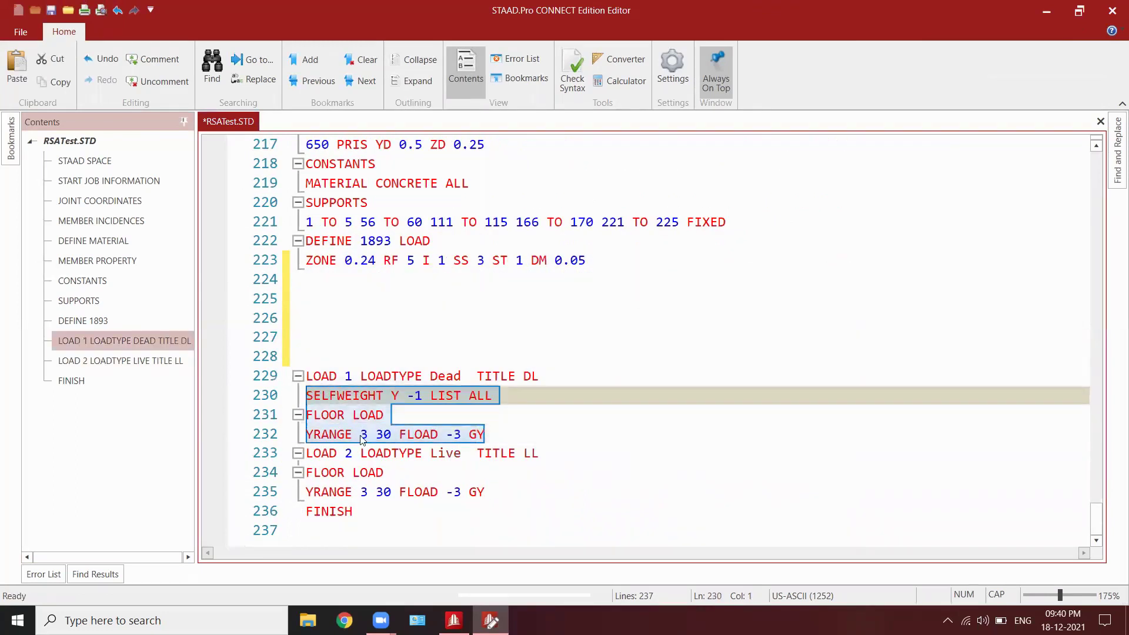
pyautogui.click(327, 292)
pyautogui.hotkey('ctrl', 'v')
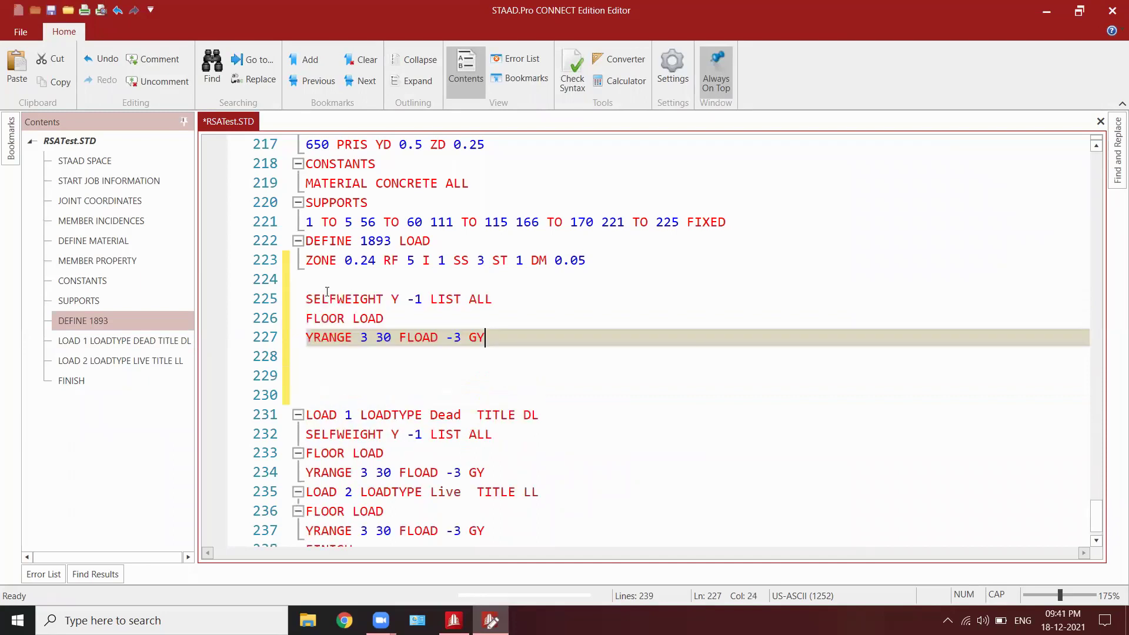
# Copy the floor load lines of load case LL into the seismic block, one blank line below the copied DL lines.
pyautogui.press('Return')
pyautogui.press('Return')
pyautogui.scroll(-2, 353, 380)
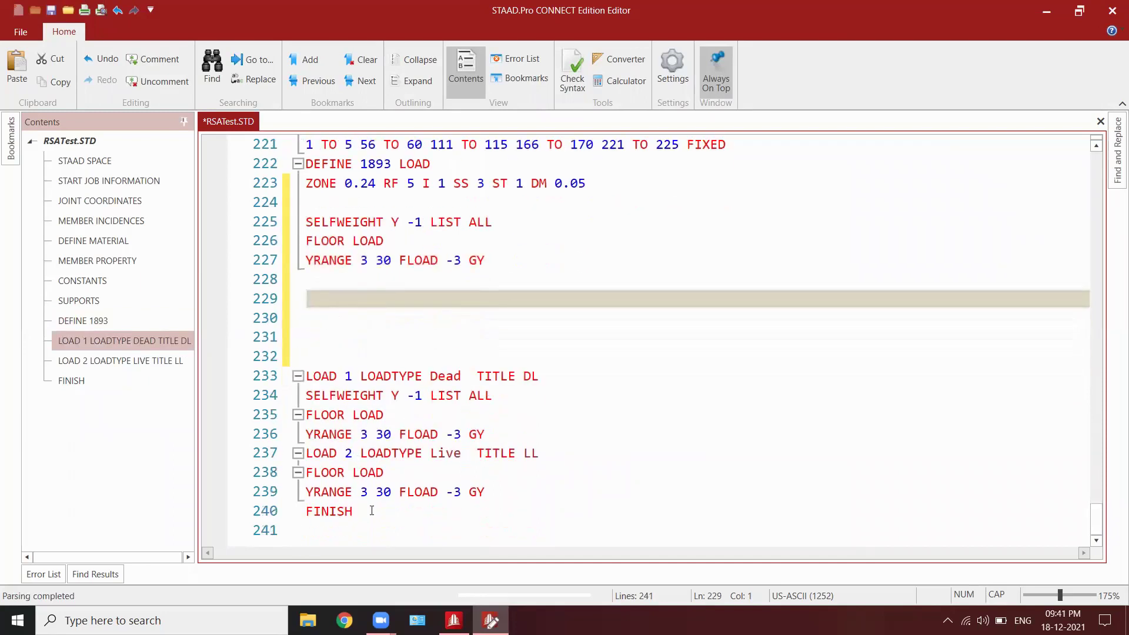
pyautogui.moveTo(483, 491); pyautogui.dragTo(306, 472)
pyautogui.hotkey('ctrl', 'c')
pyautogui.click(323, 291)
pyautogui.hotkey('ctrl', 'v')
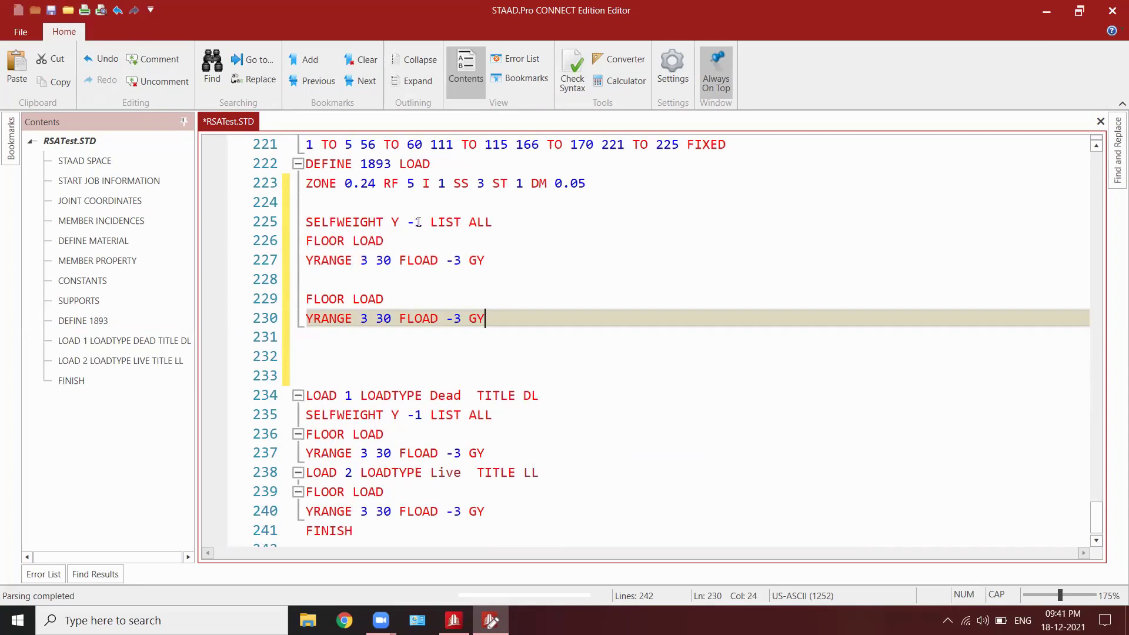
# In the copied DL lines, remove the directions and minus signs, leaving SELFWEIGHT 1 LIST ALL and YRANGE 3 30 FLOAD 3.
pyautogui.click(417, 224)
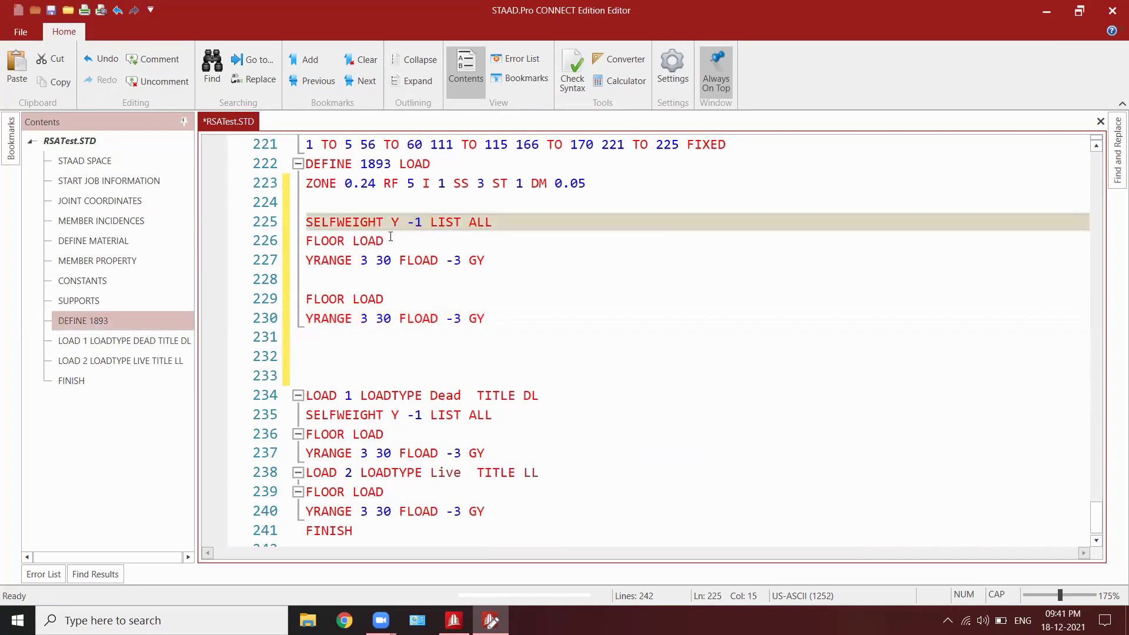
pyautogui.press('BackSpace')
pyautogui.press('Left')
pyautogui.press('BackSpace')
pyautogui.click(453, 264)
pyautogui.press('BackSpace')
pyautogui.press('End')
pyautogui.press('BackSpace')
pyautogui.press('BackSpace')
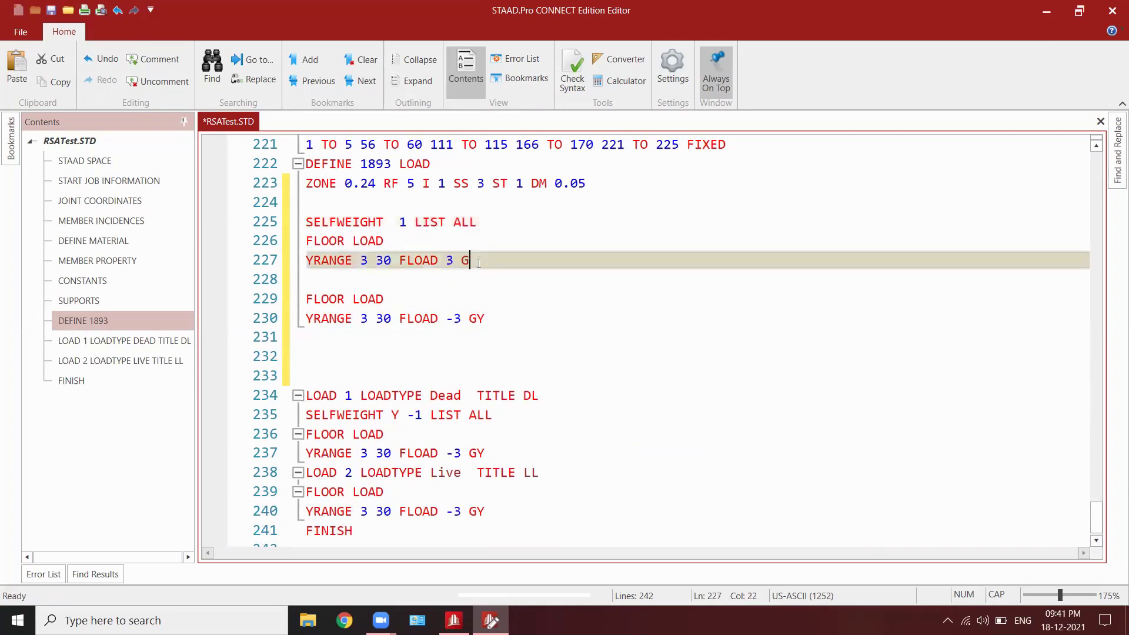
pyautogui.press('BackSpace')
# Change the copied LL floor load line to YRANGE 3 30 FLOAD 0.75, without the GY direction.
pyautogui.click(456, 320)
pyautogui.press('BackSpace')
pyautogui.press('End')
pyautogui.press('BackSpace')
pyautogui.press('BackSpace')
pyautogui.press('BackSpace')
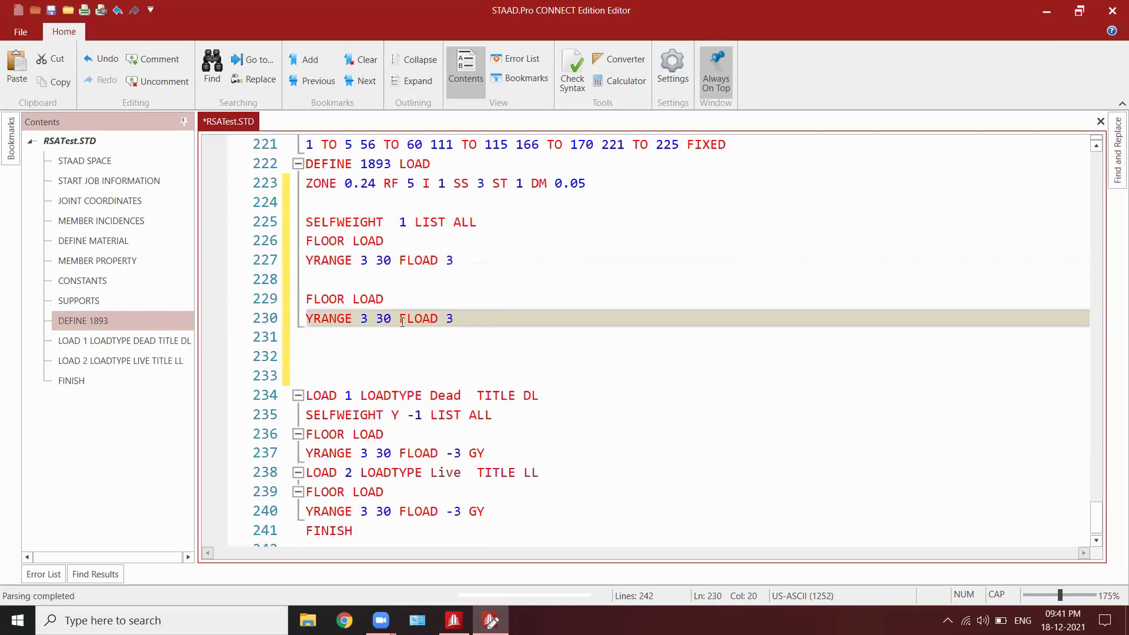
pyautogui.moveTo(454, 320); pyautogui.dragTo(449, 320)
pyautogui.write('0.75')
# Change both FLOOR LOAD headings in the seismic block to FLOOR WEIGHT and save the input file.
pyautogui.doubleClick(359, 242)
pyautogui.write('WEIGHT')
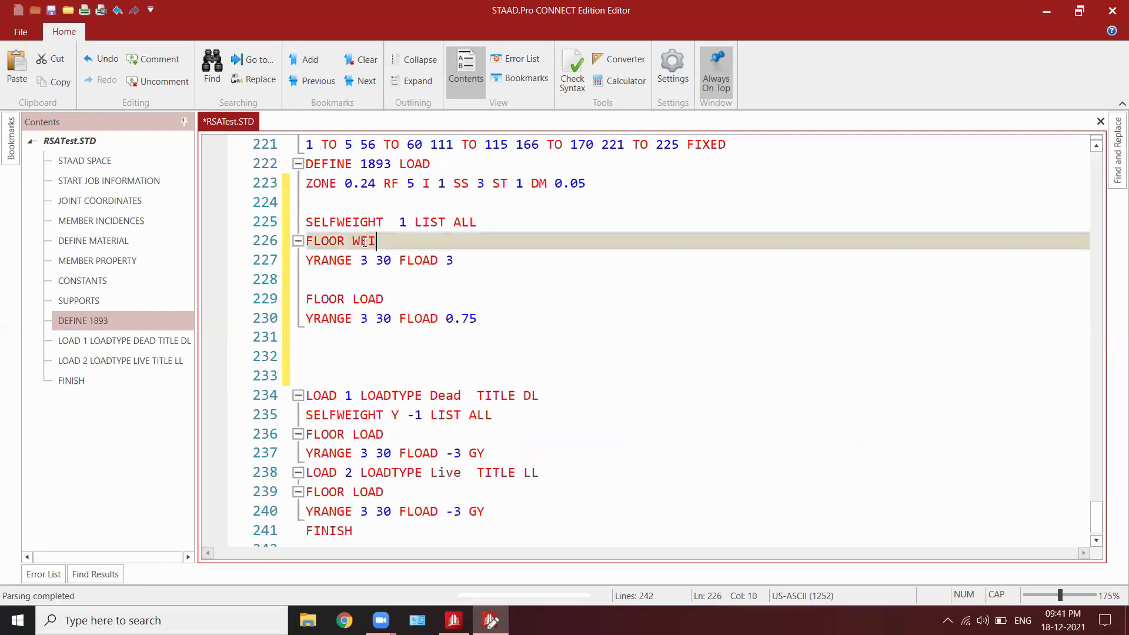
pyautogui.doubleClick(374, 300)
pyautogui.write('WEIGHT')
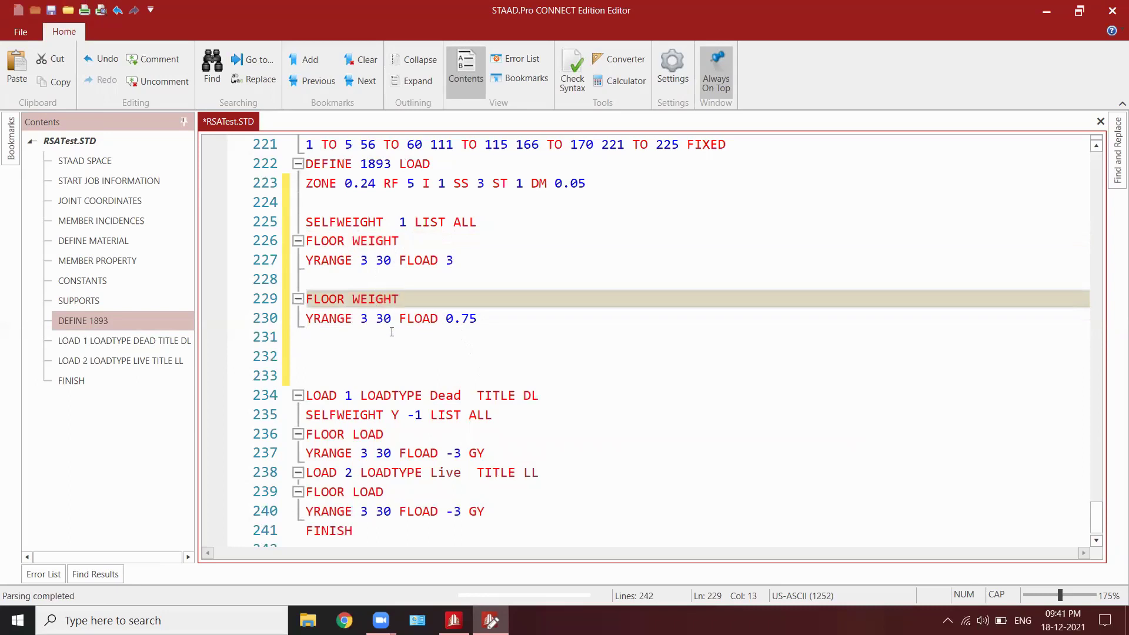
pyautogui.hotkey('ctrl', 's')
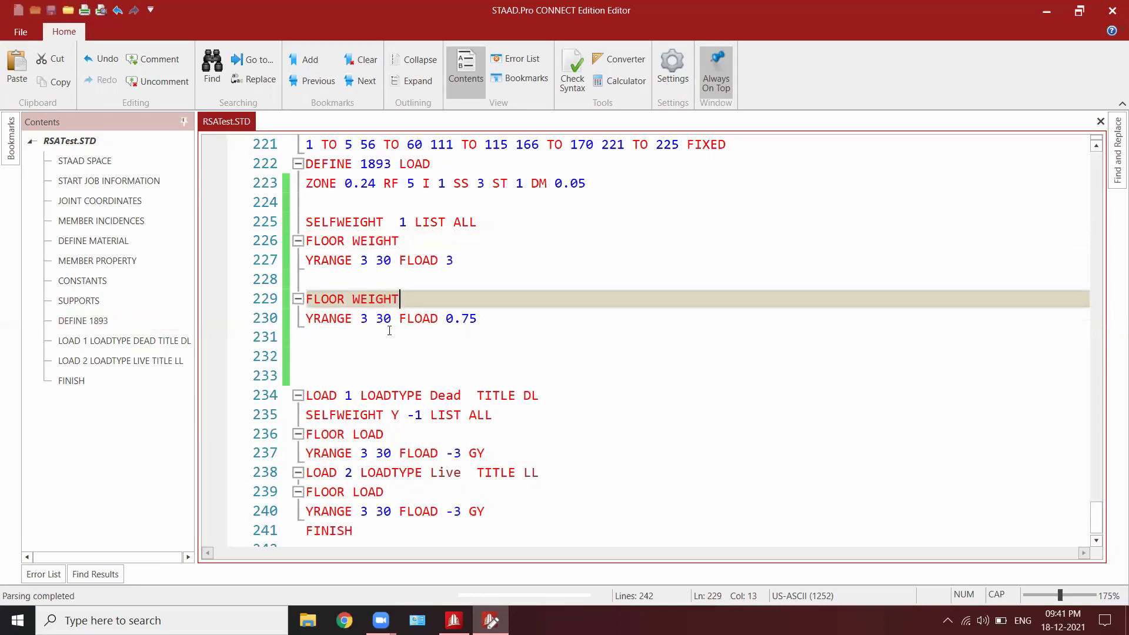
# Close the input file editor and examine the weights listed under the IS 1893 - 2002 seismic definition in the load definitions.
pyautogui.click(1112, 10)
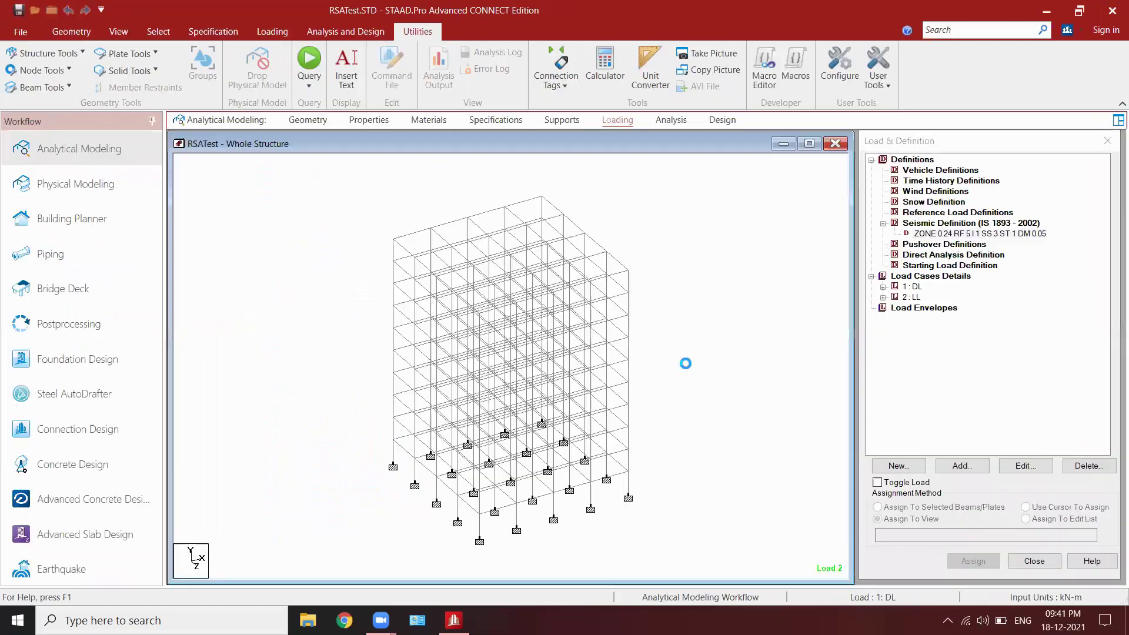
pyautogui.click(627, 125)
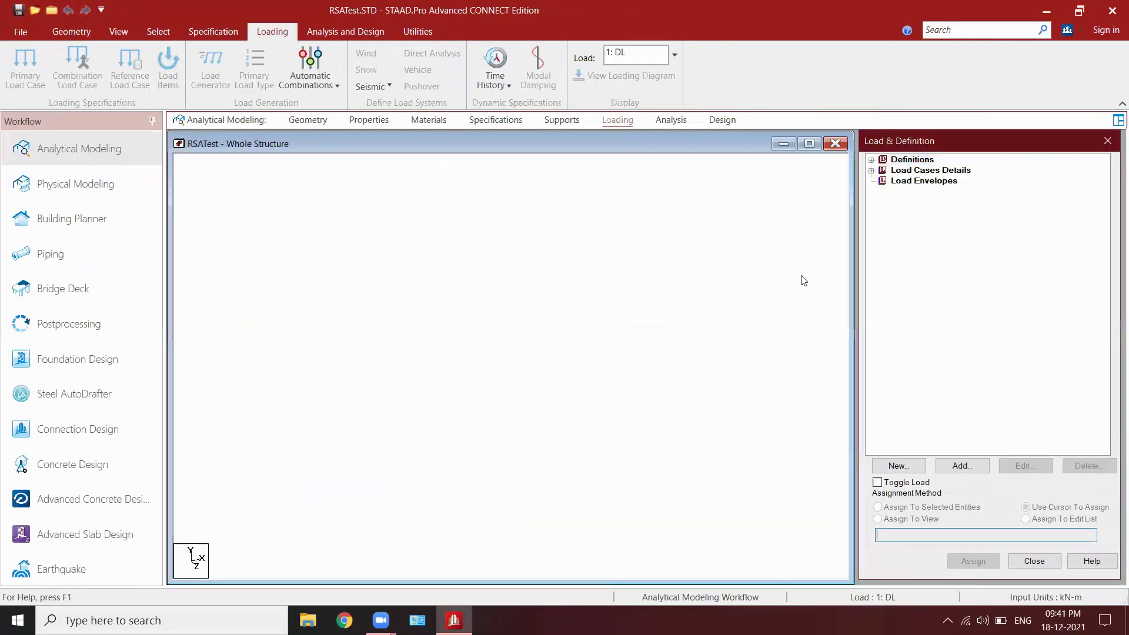
pyautogui.click(871, 160)
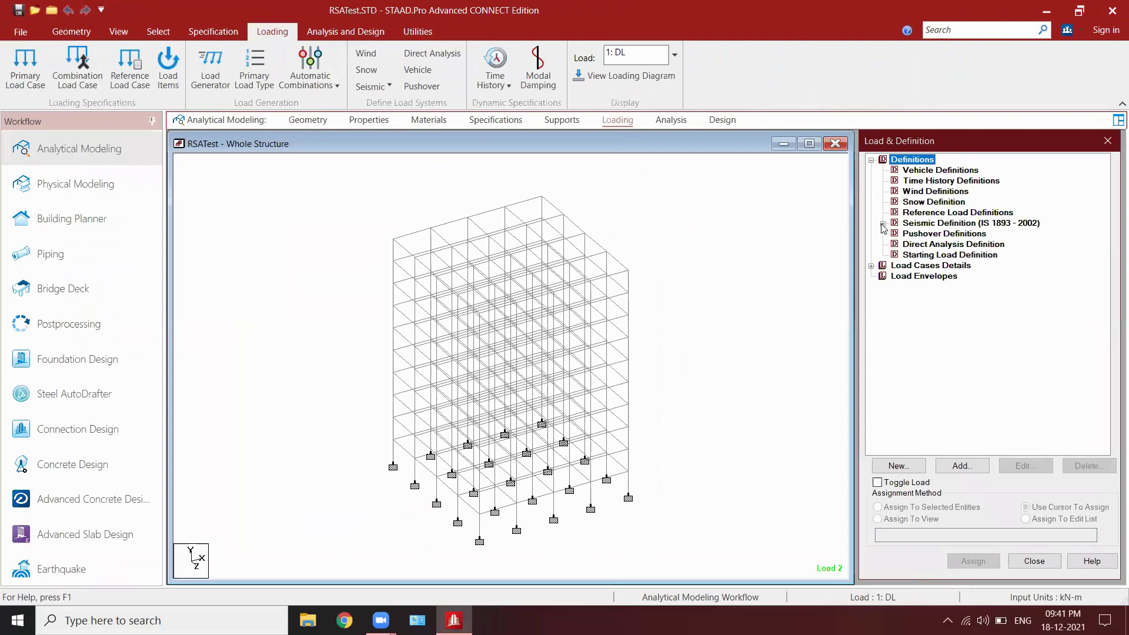
pyautogui.click(883, 224)
pyautogui.click(894, 236)
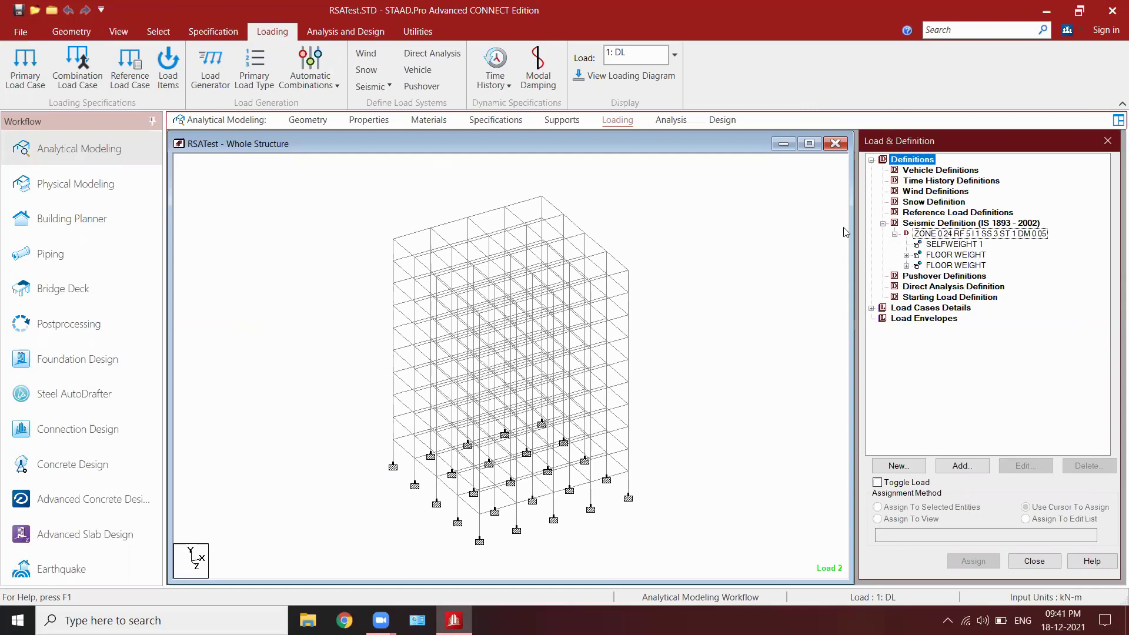
pyautogui.click(883, 224)
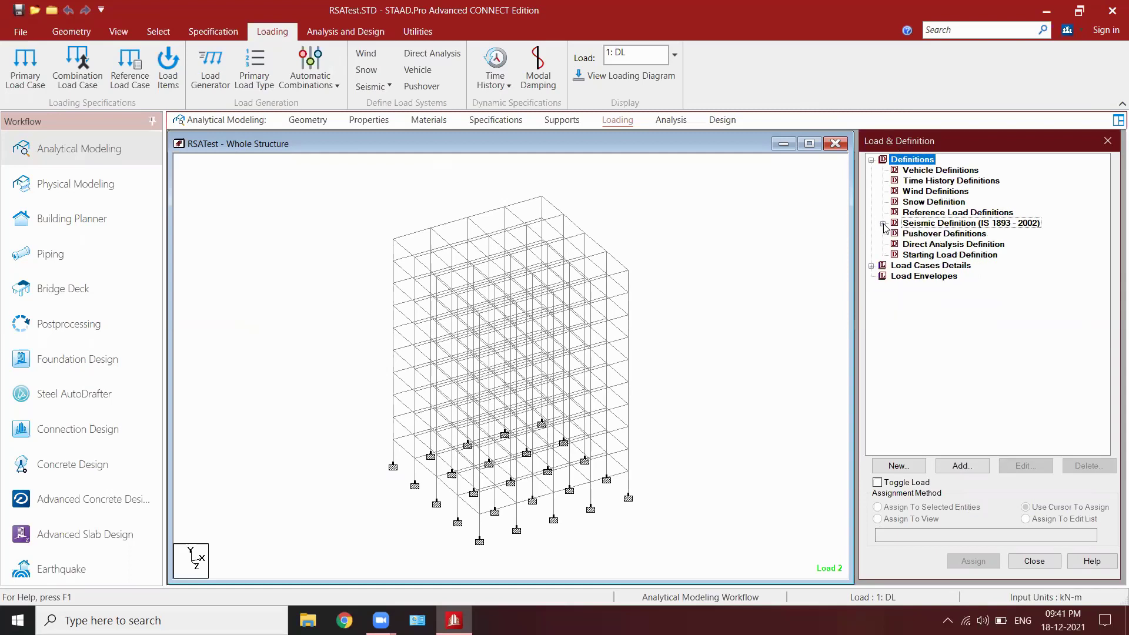
# Add primary load case 3 with loading type Seismic and the title EQX.
pyautogui.click(870, 266)
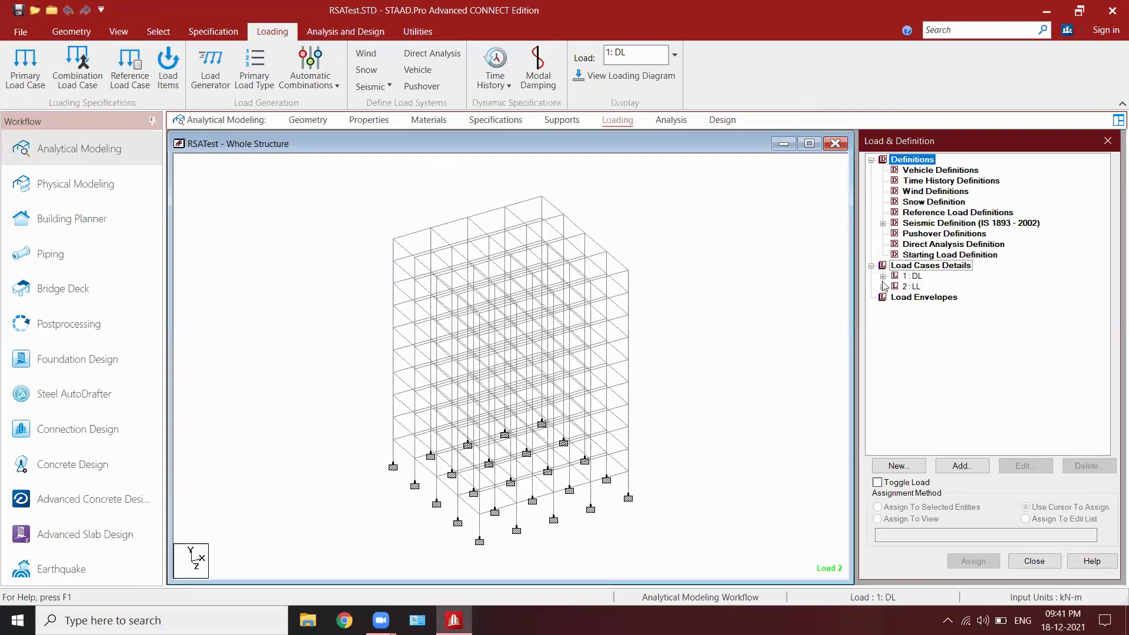
pyautogui.click(930, 267)
pyautogui.click(961, 465)
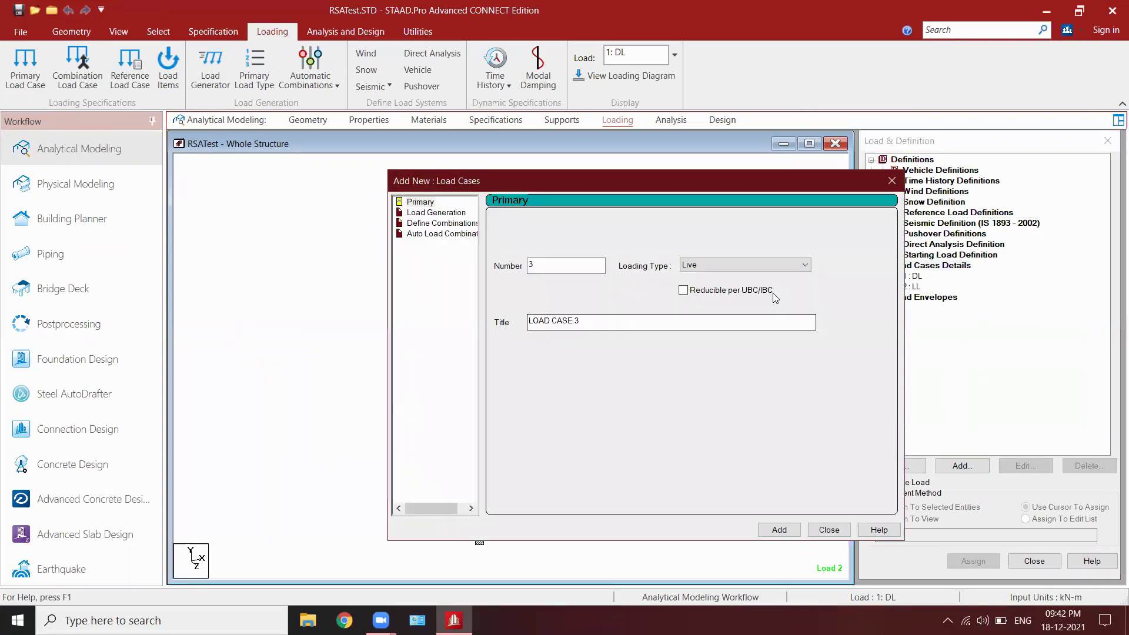
pyautogui.click(743, 265)
pyautogui.click(720, 316)
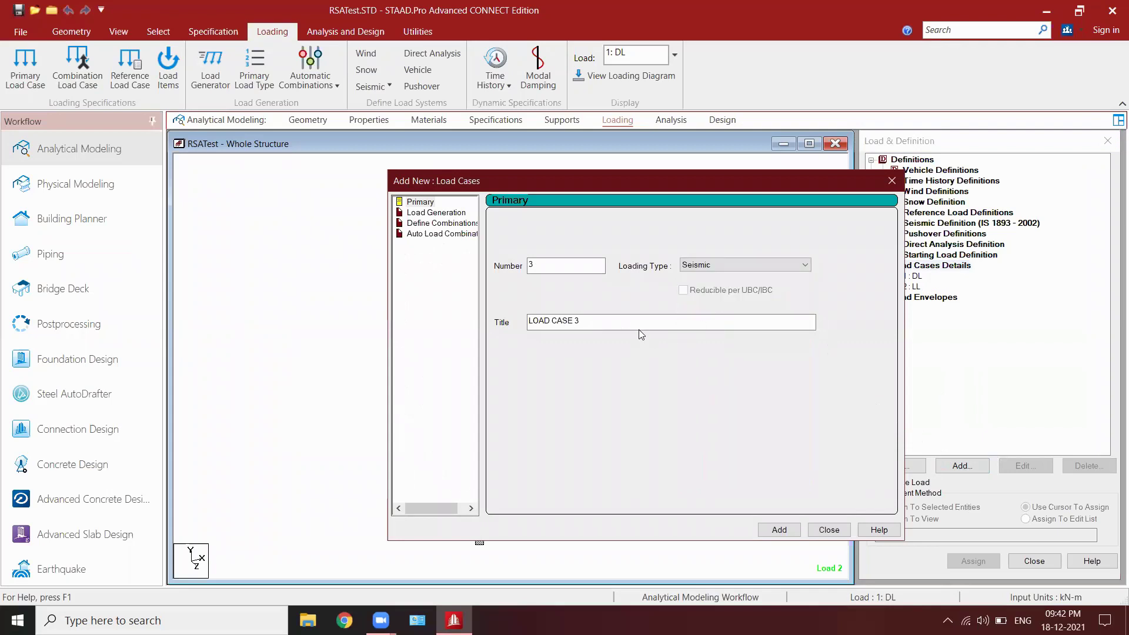
pyautogui.moveTo(638, 327); pyautogui.dragTo(463, 324)
pyautogui.write('EQX')
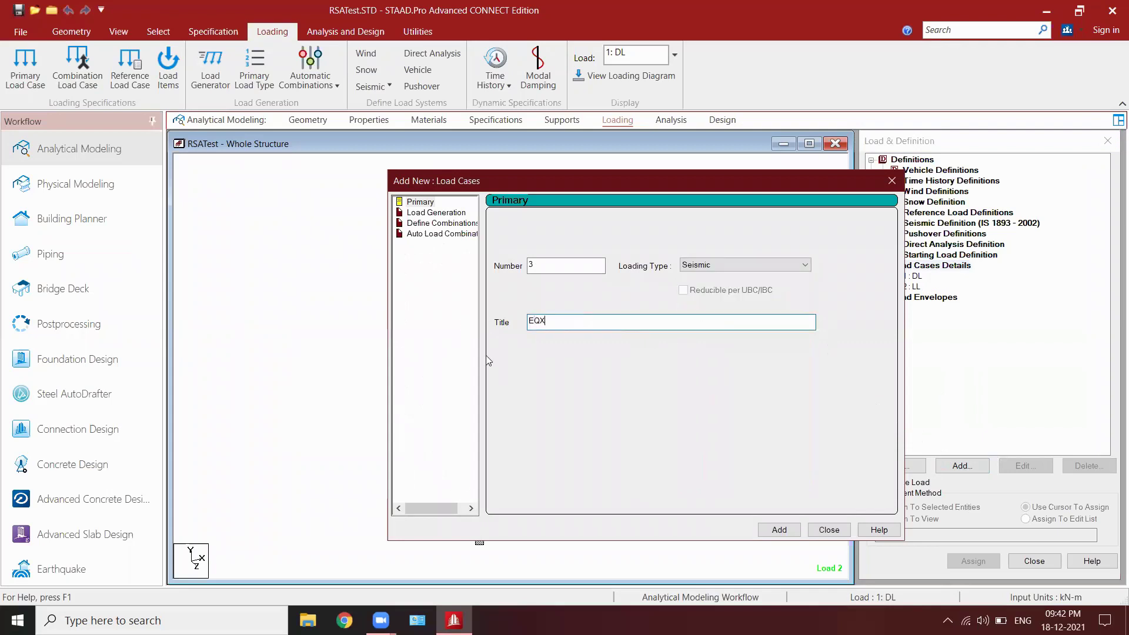
pyautogui.click(771, 530)
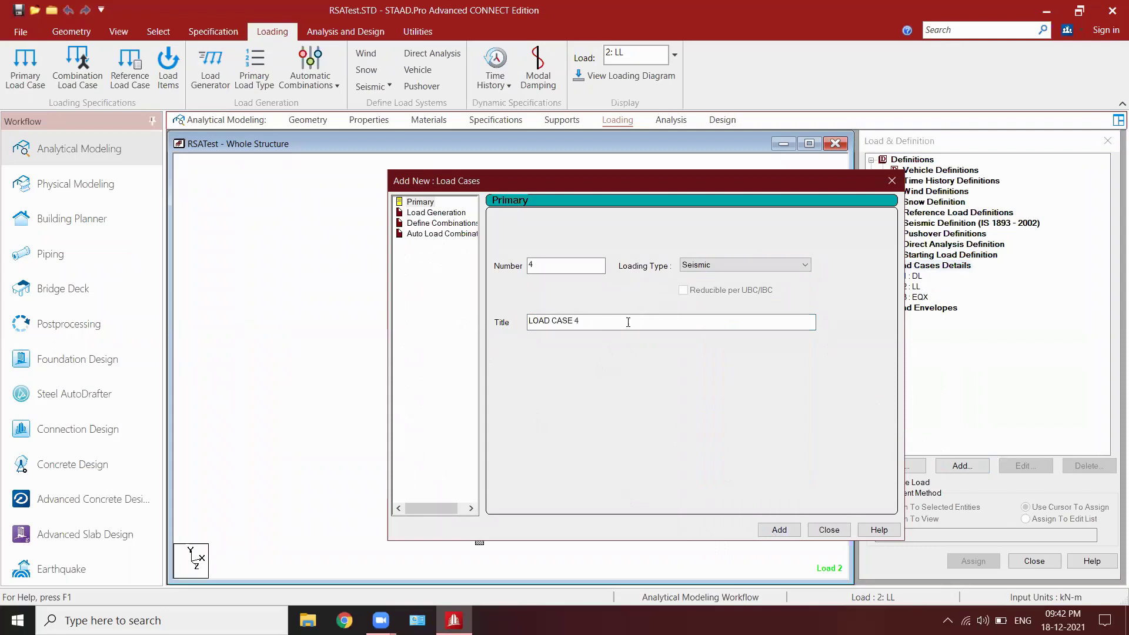
# Add primary load case 4 of type Seismic with the title EQZ and finish adding load cases.
pyautogui.moveTo(628, 322); pyautogui.dragTo(454, 327)
pyautogui.write('EQZ')
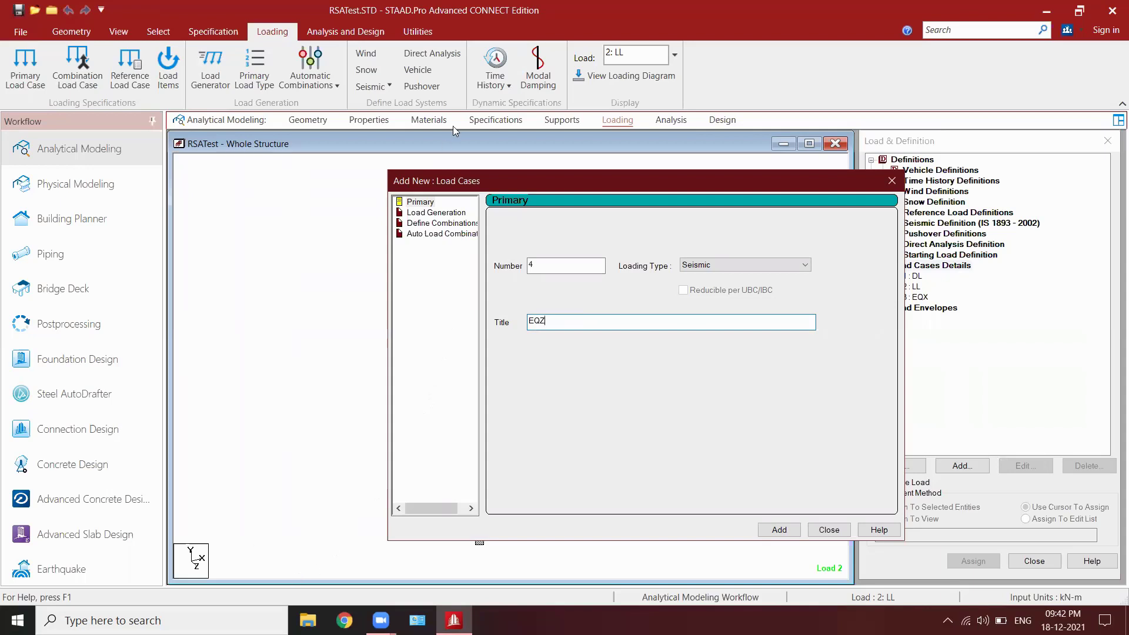
pyautogui.moveTo(225, 555); pyautogui.dragTo(386, 499)
pyautogui.moveTo(224, 495); pyautogui.dragTo(301, 589)
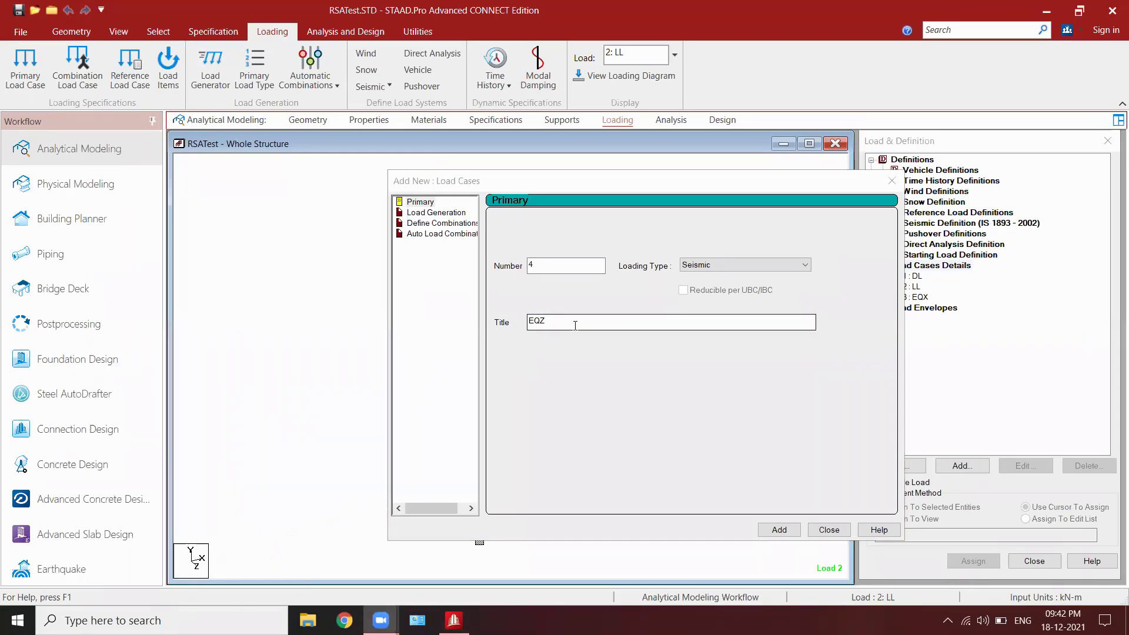
pyautogui.moveTo(768, 192); pyautogui.dragTo(686, 181)
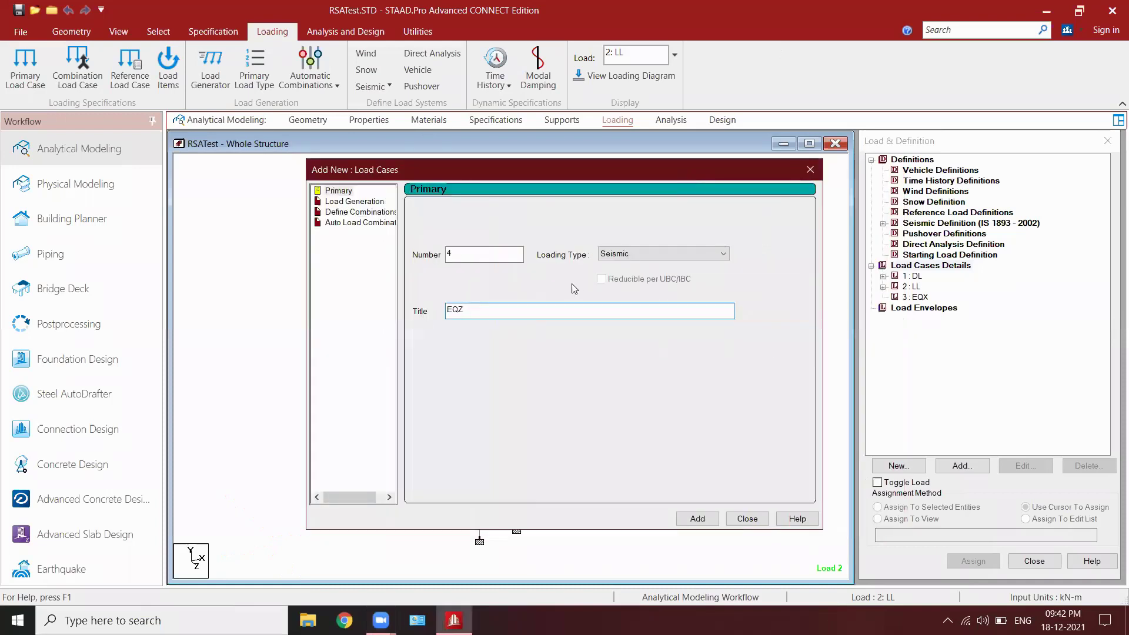
pyautogui.click(700, 518)
pyautogui.click(747, 519)
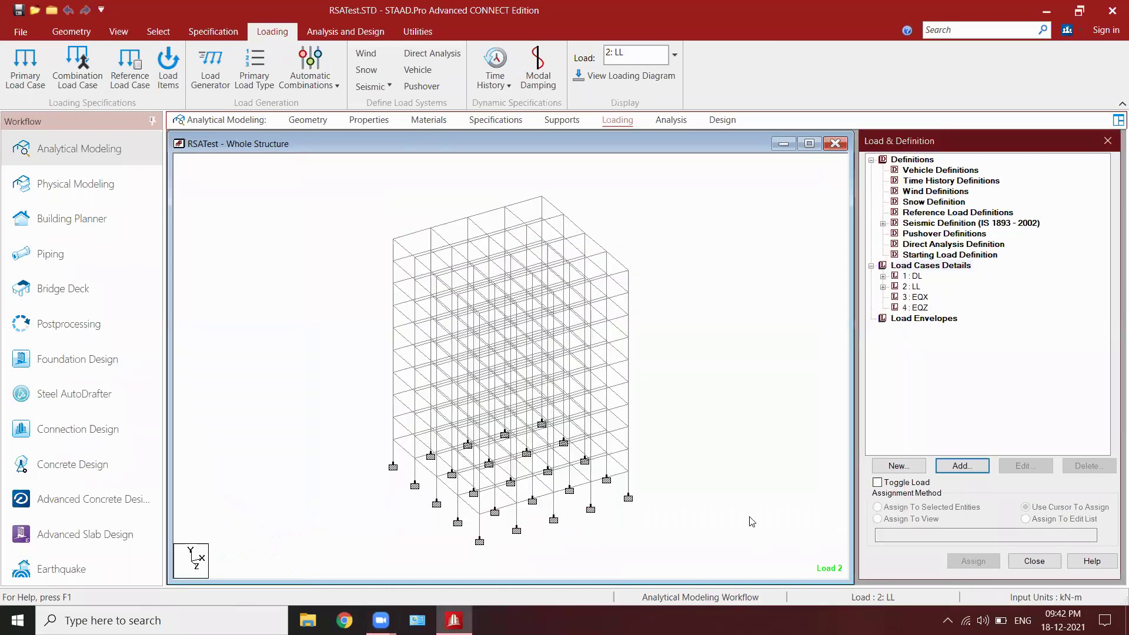
# Add a seismic load in the X direction with factor 1 to load case EQX.
pyautogui.click(916, 297)
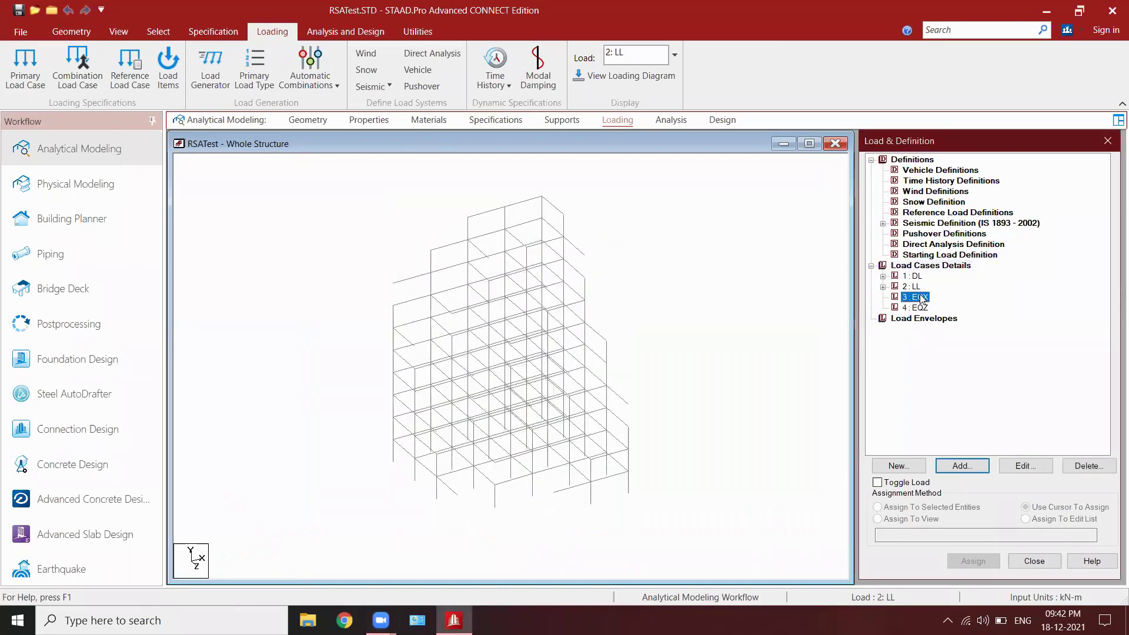
pyautogui.click(962, 465)
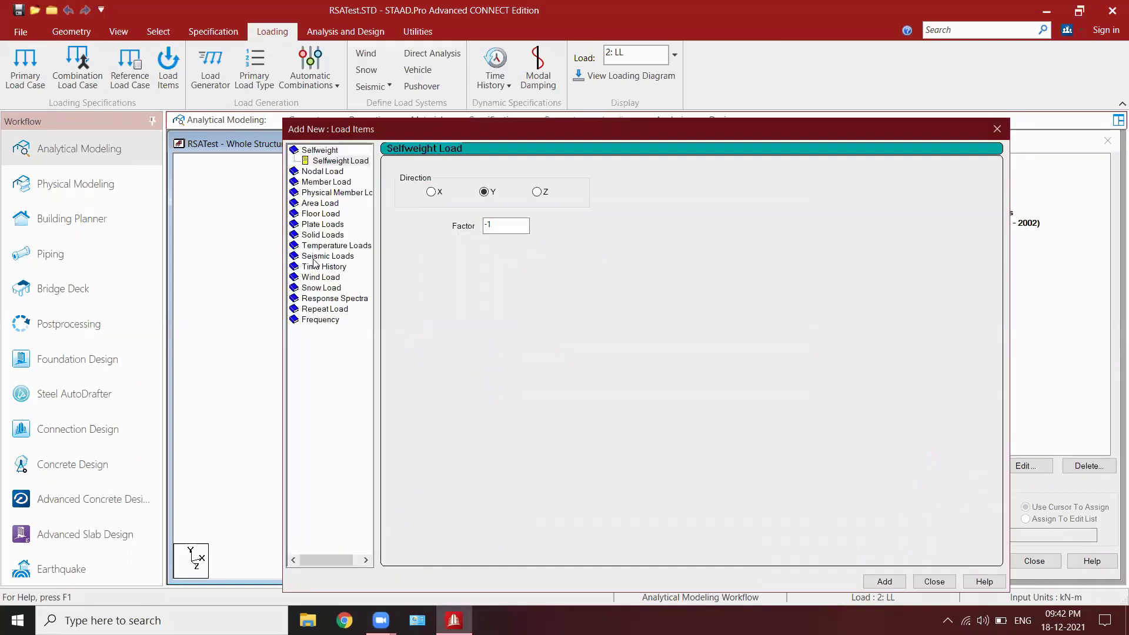
pyautogui.click(314, 256)
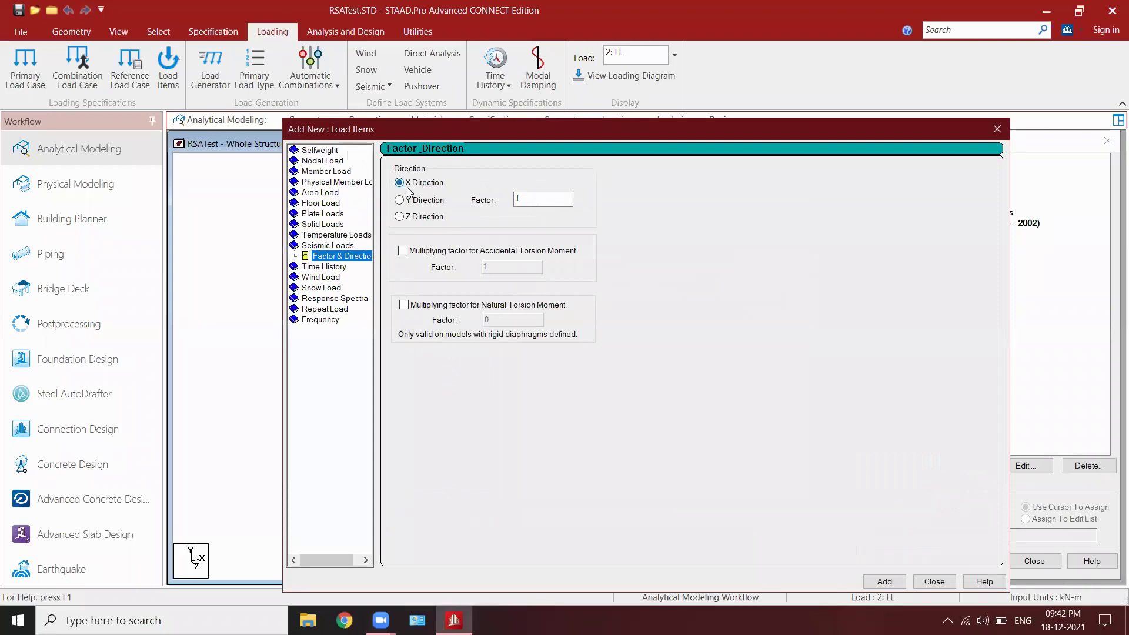
pyautogui.click(884, 581)
pyautogui.click(919, 584)
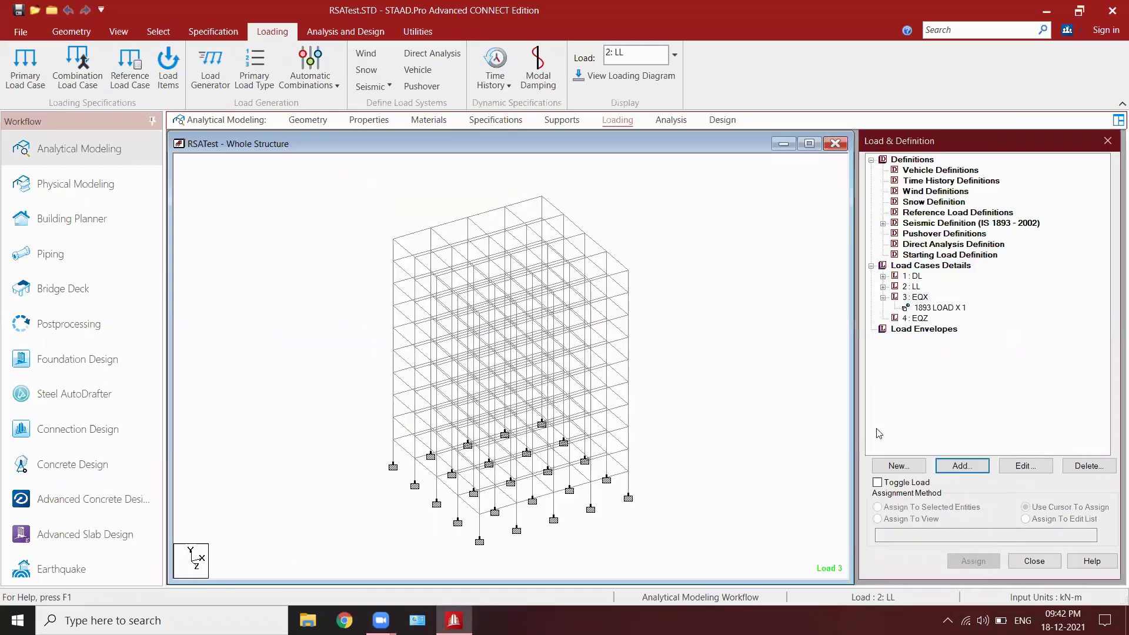
# Add a seismic load in the Z direction with factor 1 to load case EQZ and save the model.
pyautogui.click(954, 466)
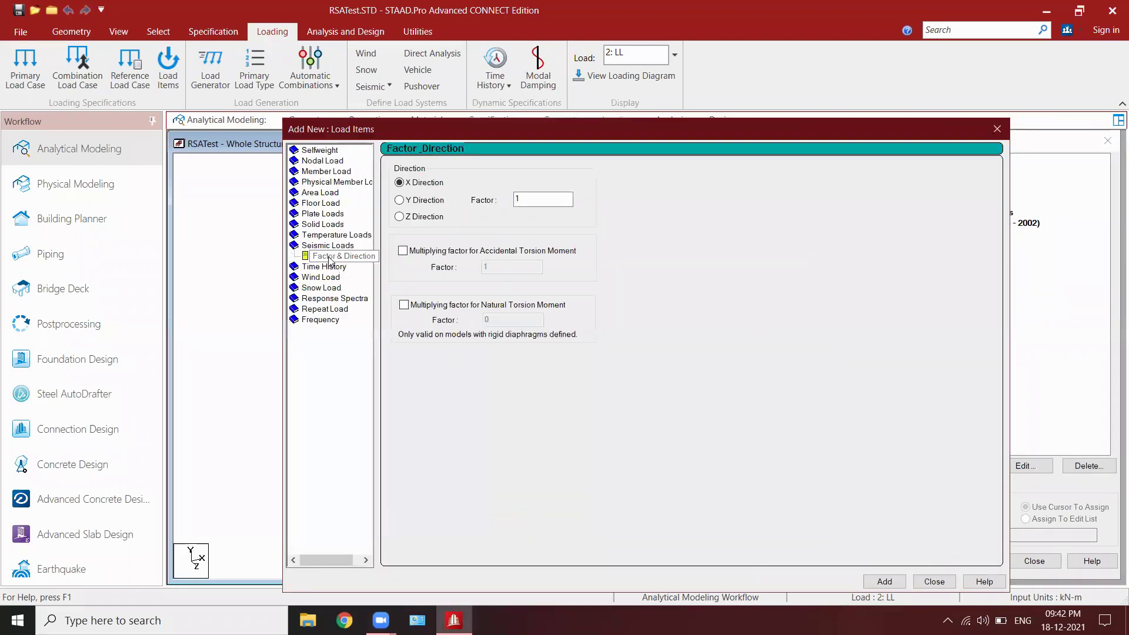
pyautogui.click(433, 219)
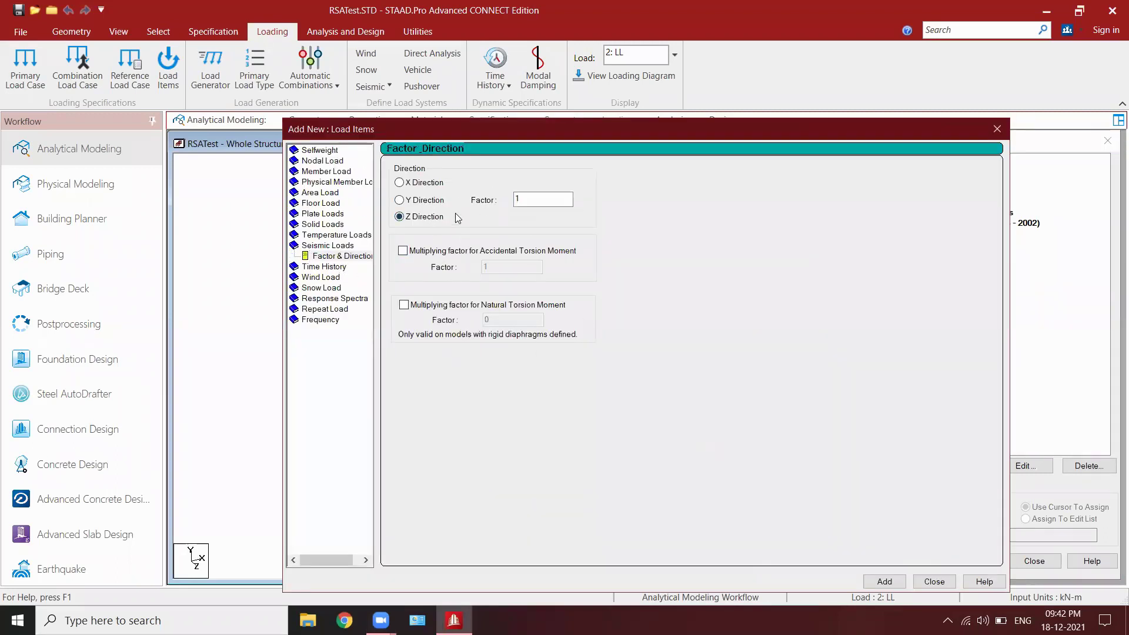
pyautogui.click(933, 581)
pyautogui.click(20, 10)
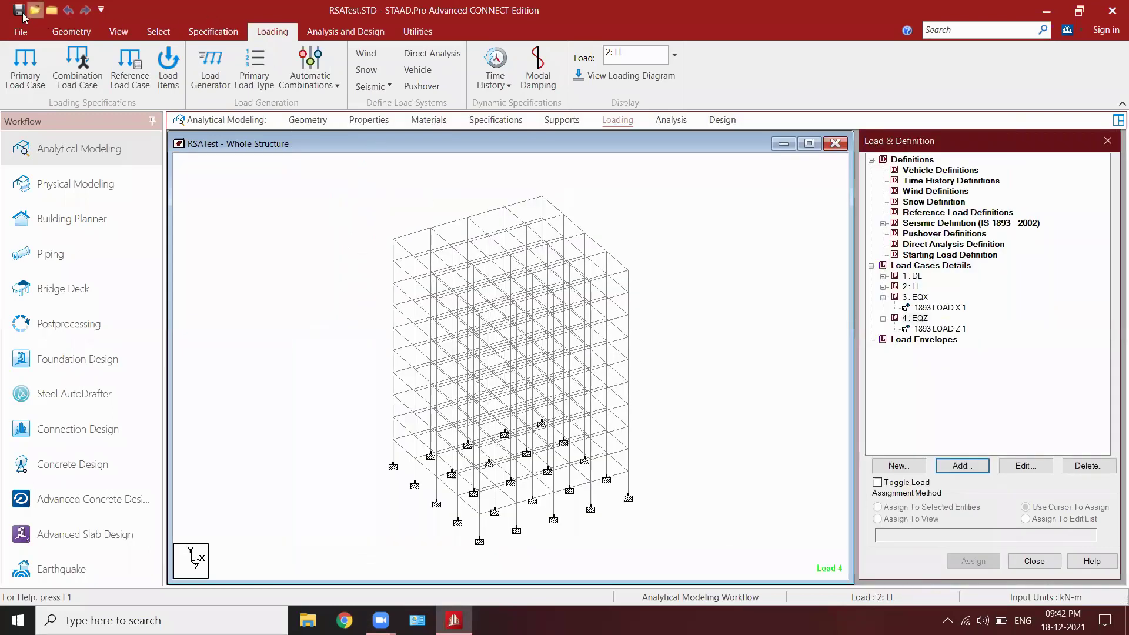
pyautogui.click(570, 383)
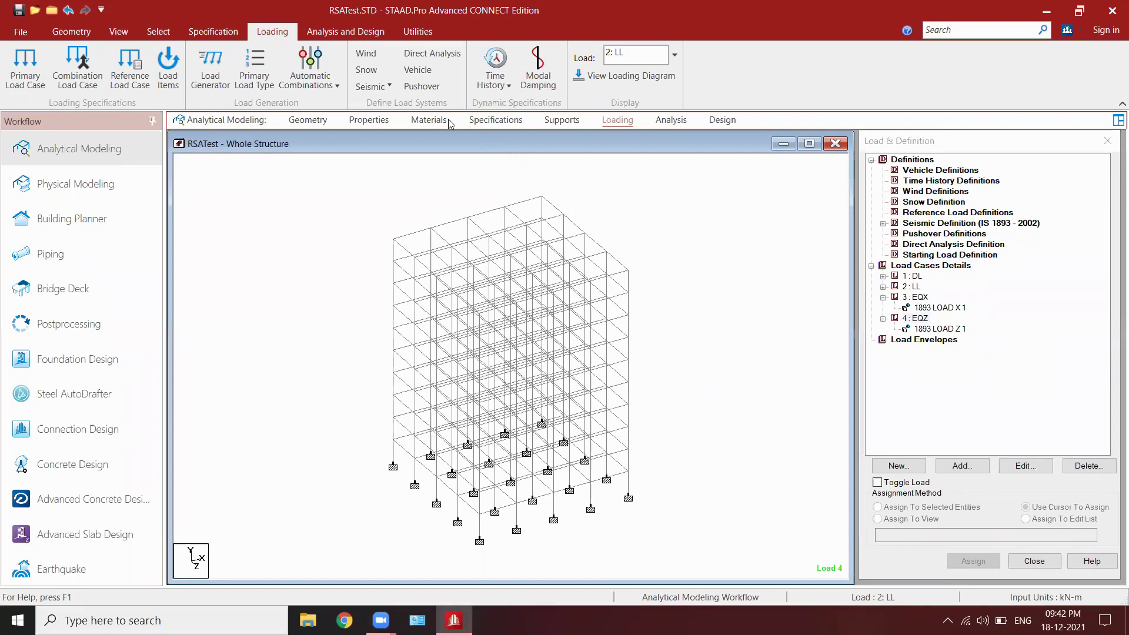
pyautogui.moveTo(934, 294)
pyautogui.mouseDown()
pyautogui.moveTo(879, 320)
pyautogui.moveTo(964, 315)
pyautogui.moveTo(970, 284)
pyautogui.moveTo(944, 280)
pyautogui.moveTo(959, 263)
pyautogui.mouseUp()
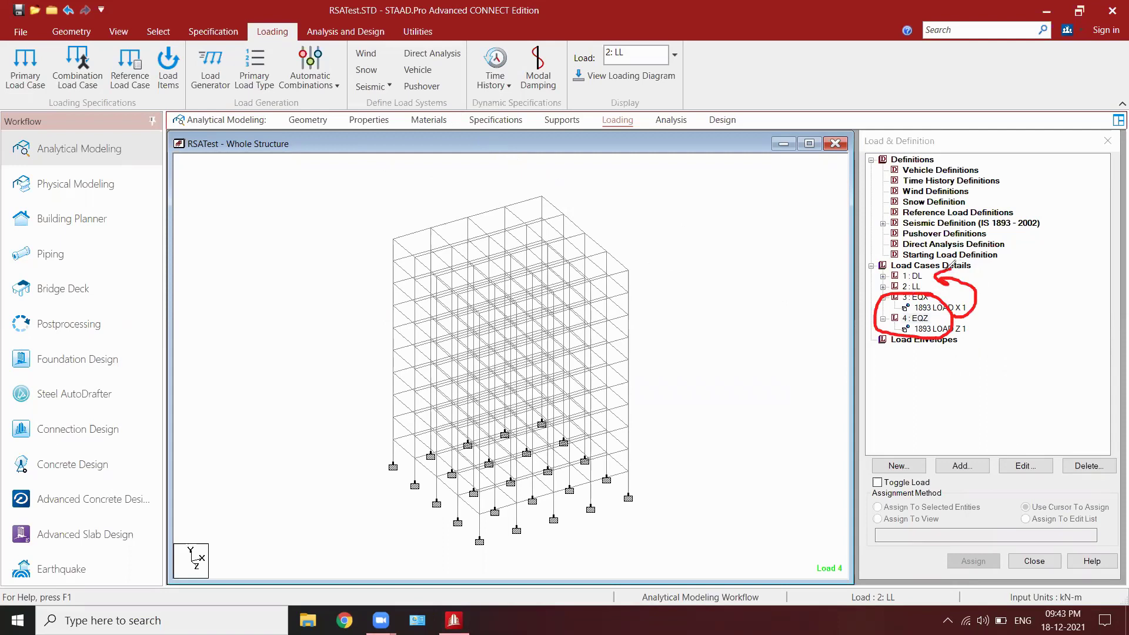
pyautogui.click(675, 132)
pyautogui.click(882, 297)
pyautogui.click(882, 308)
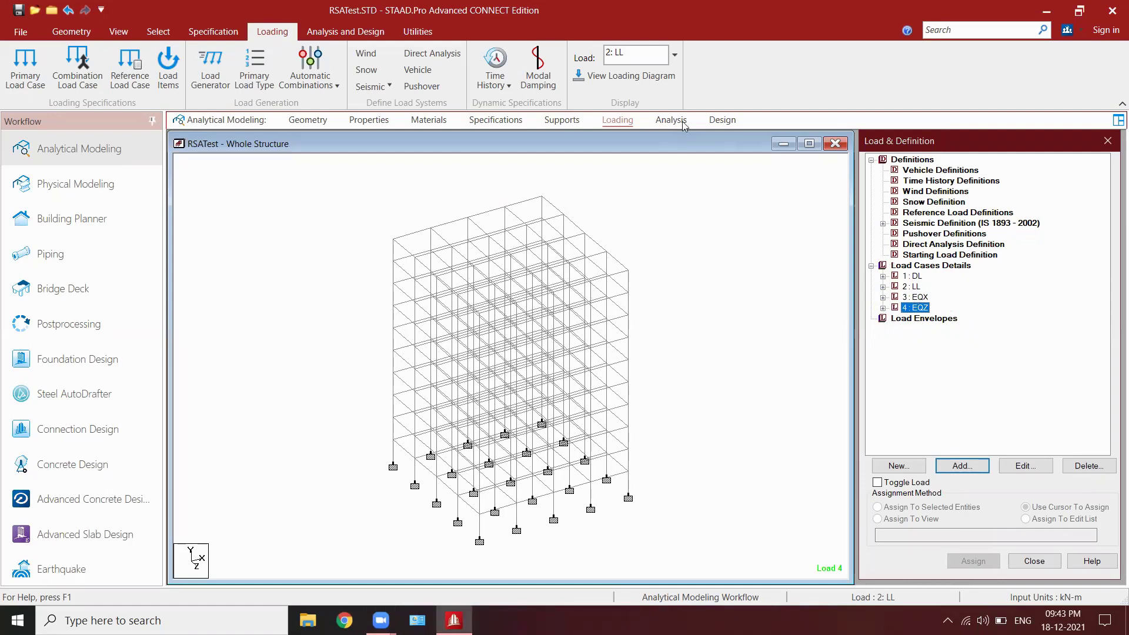
# Open the model's command file and copy the EQX and EQZ load case blocks, then remove them from above FINISH.
pyautogui.click(421, 32)
pyautogui.click(391, 64)
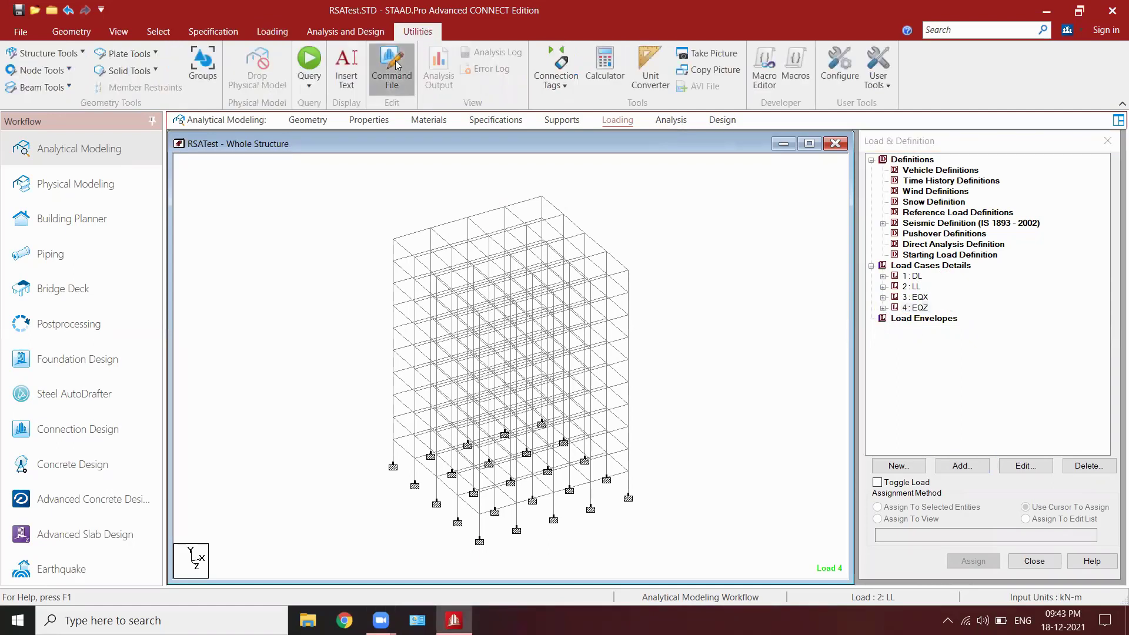
pyautogui.scroll(-20, 730, 381)
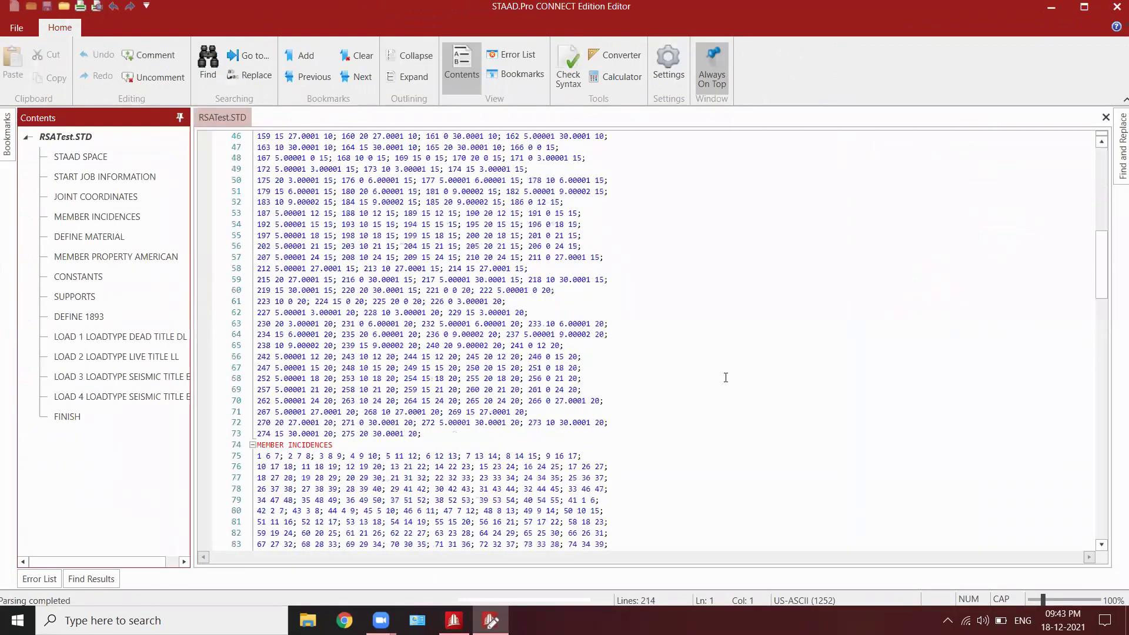
pyautogui.scroll(-20, 730, 381)
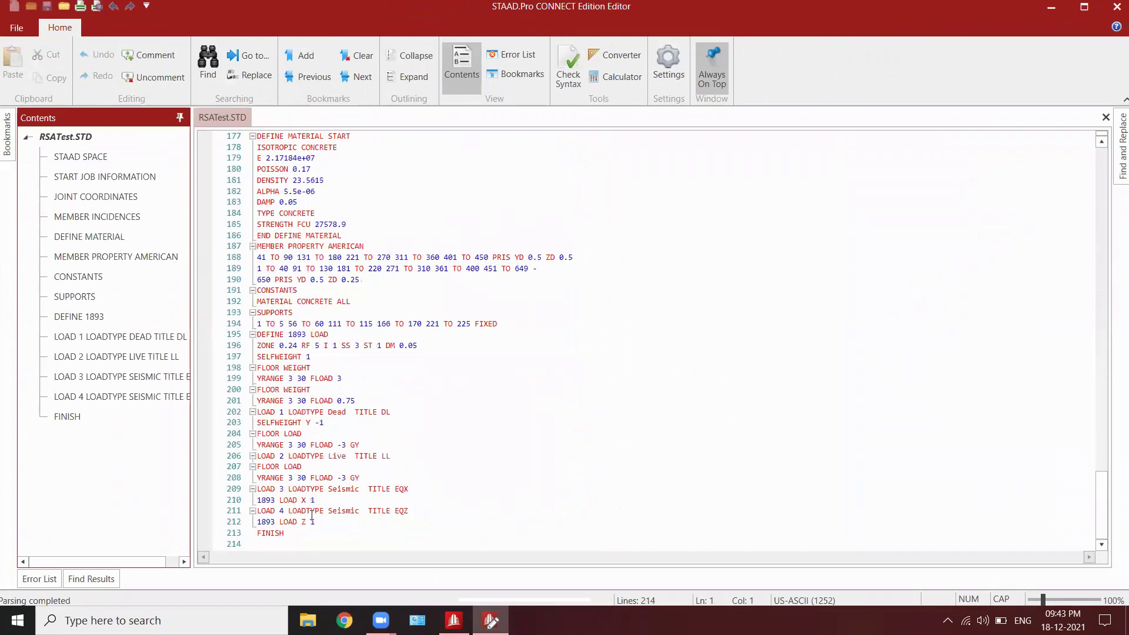
pyautogui.keyDown('ctrl'); pyautogui.scroll(3, 234, 520); pyautogui.keyUp('ctrl')
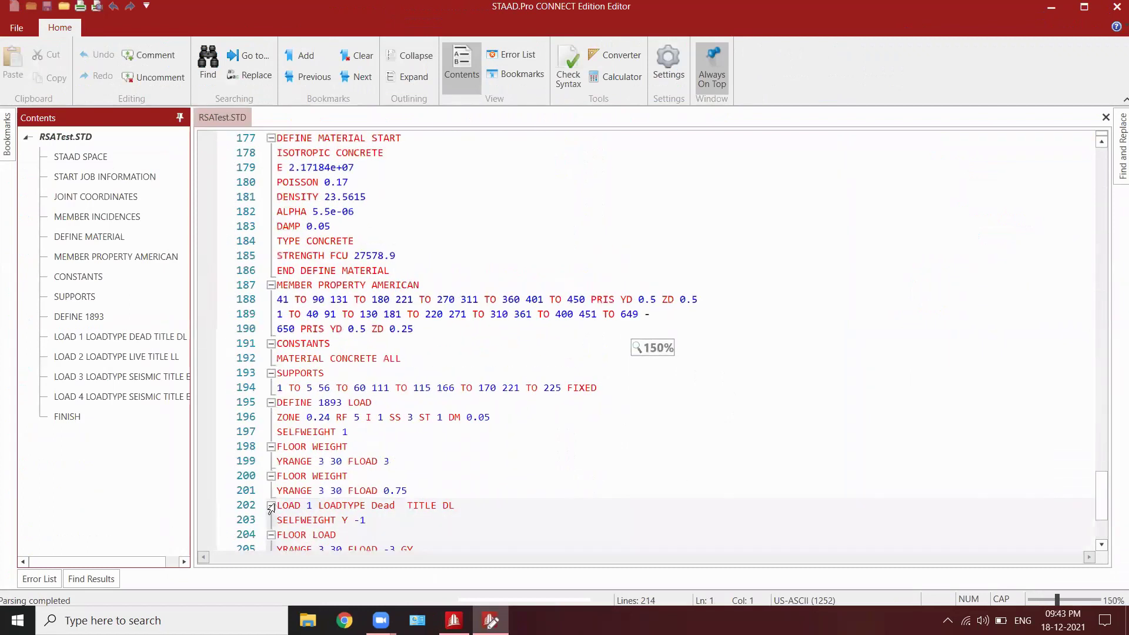
pyautogui.scroll(-6, 328, 484)
pyautogui.moveTo(309, 433); pyautogui.dragTo(409, 486)
pyautogui.hotkey('ctrl', 'c')
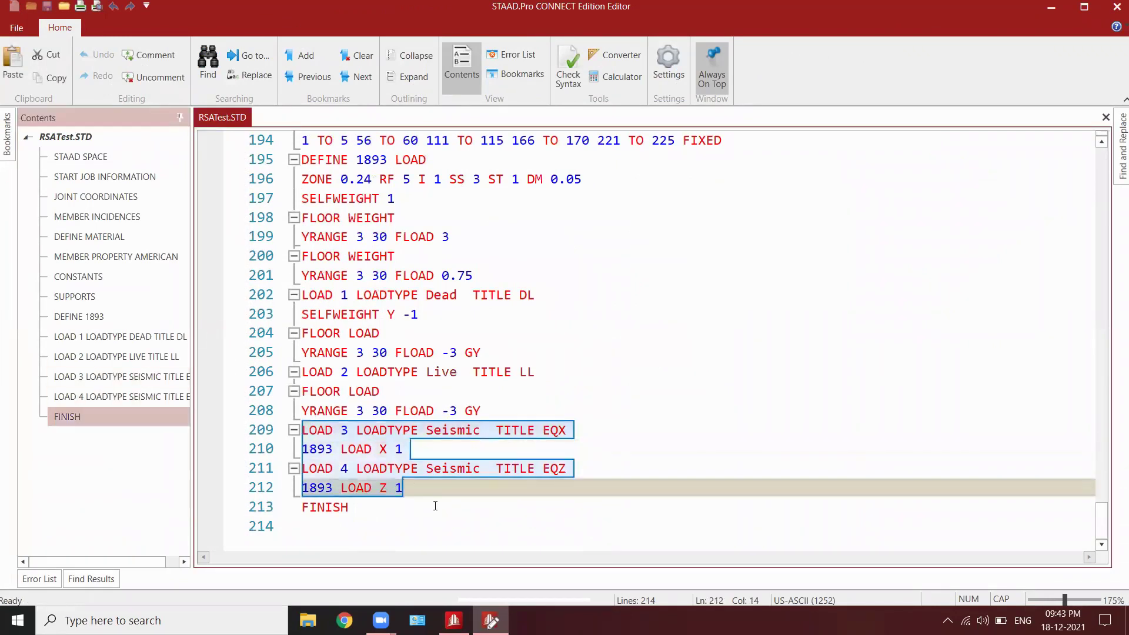
pyautogui.press('Delete')
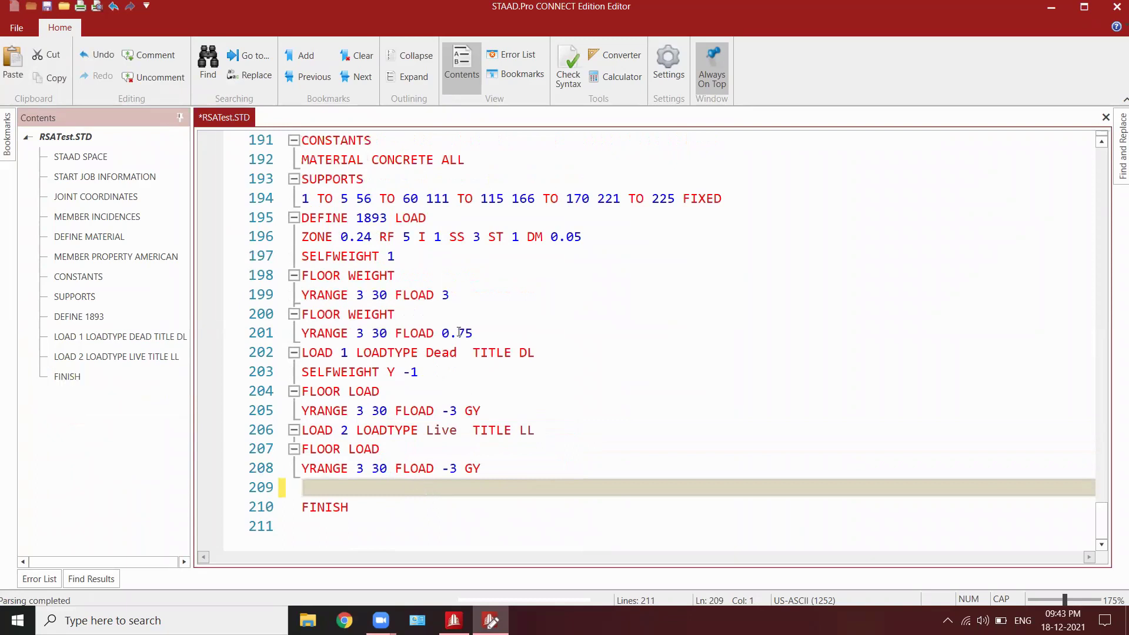
# Insert the copied EQX and EQZ load cases between the seismic floor weights and load case DL, with blank lines around them.
pyautogui.click(483, 333)
pyautogui.press('Return')
pyautogui.press('Return')
pyautogui.press('Return')
pyautogui.press('Return')
pyautogui.press('Return')
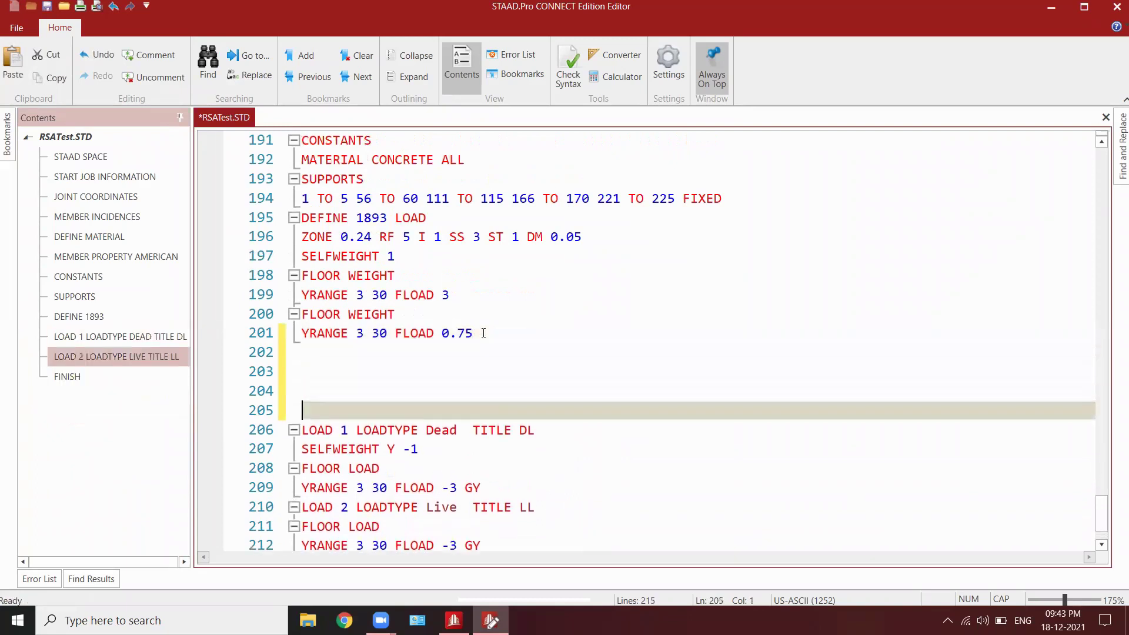
pyautogui.click(314, 364)
pyautogui.hotkey('ctrl', 'v')
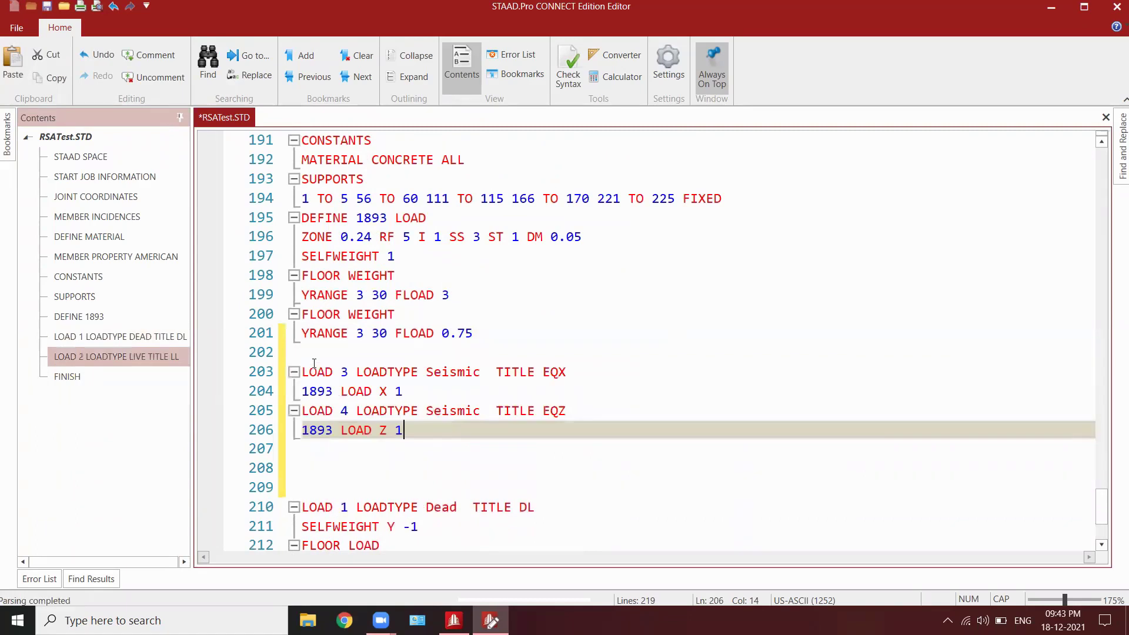
# Renumber the seismic load cases, making EQX LOAD 1 and EQZ LOAD 2.
pyautogui.scroll(-3, 314, 365)
pyautogui.click(347, 220)
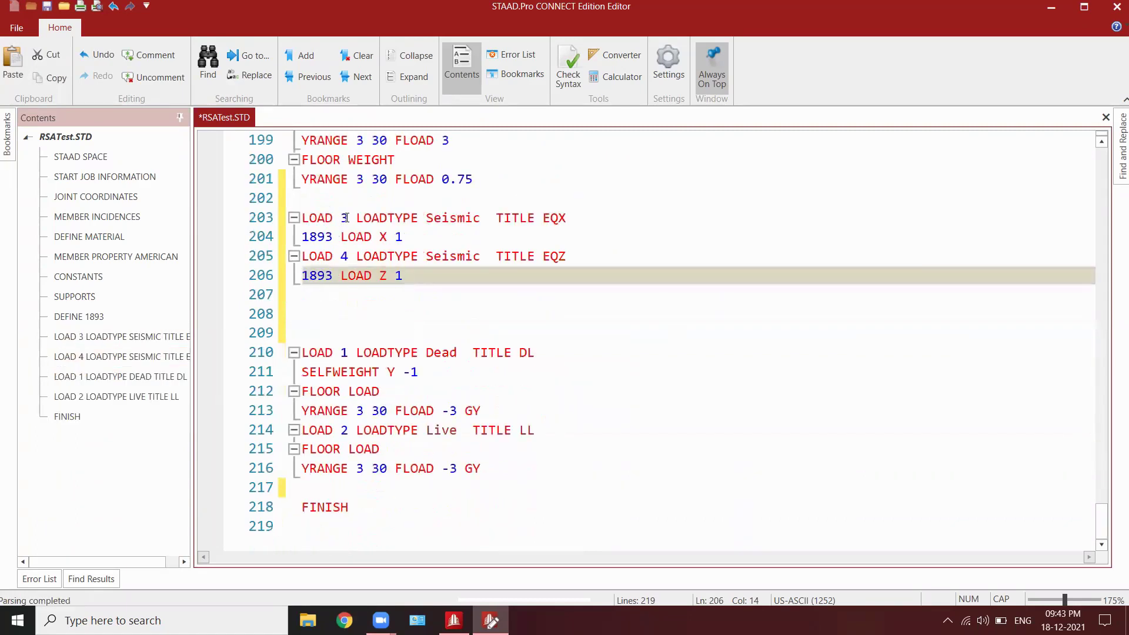
pyautogui.press('BackSpace')
pyautogui.write('1')
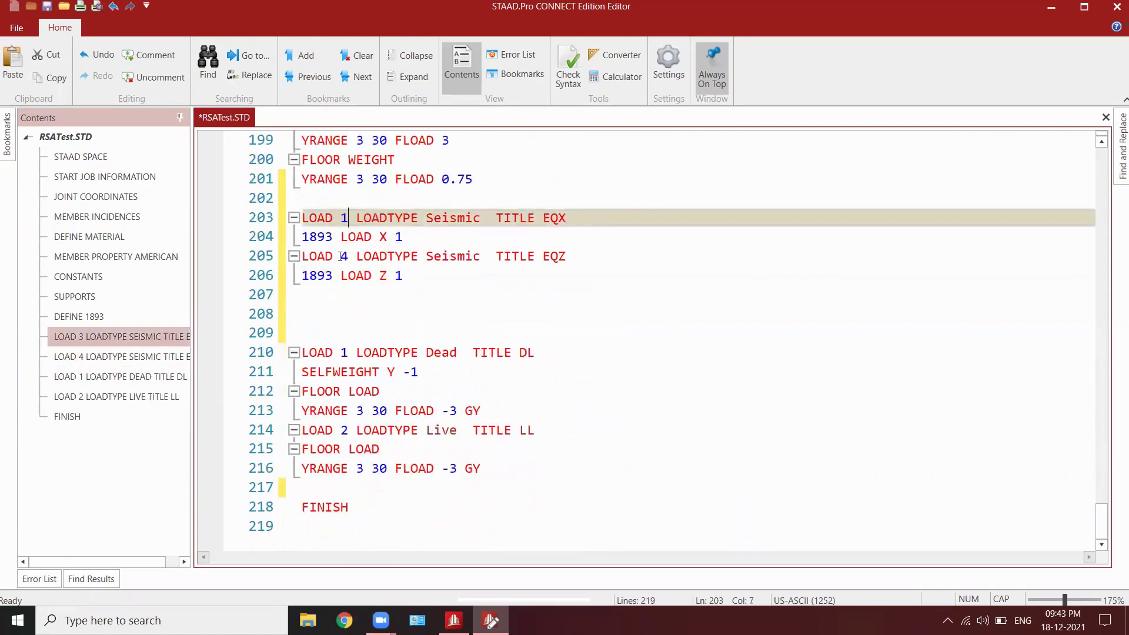
pyautogui.click(348, 259)
pyautogui.press('BackSpace')
pyautogui.write('2')
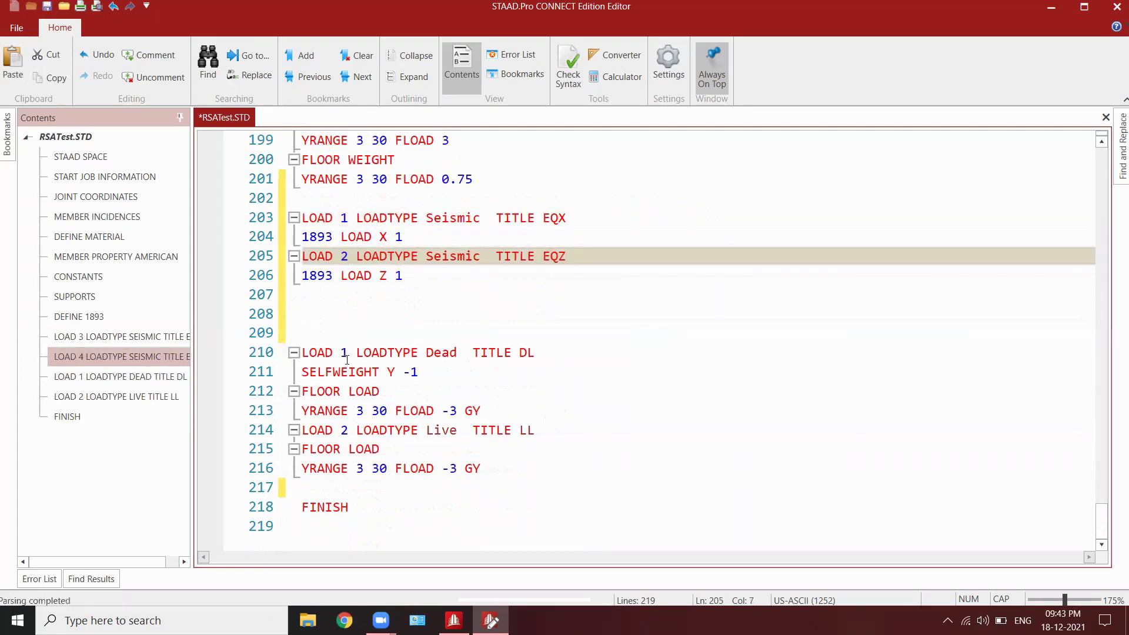
# Renumber load case DL as LOAD 3 and load case LL as LOAD 4, and save the command file.
pyautogui.click(348, 353)
pyautogui.press('BackSpace')
pyautogui.write('3')
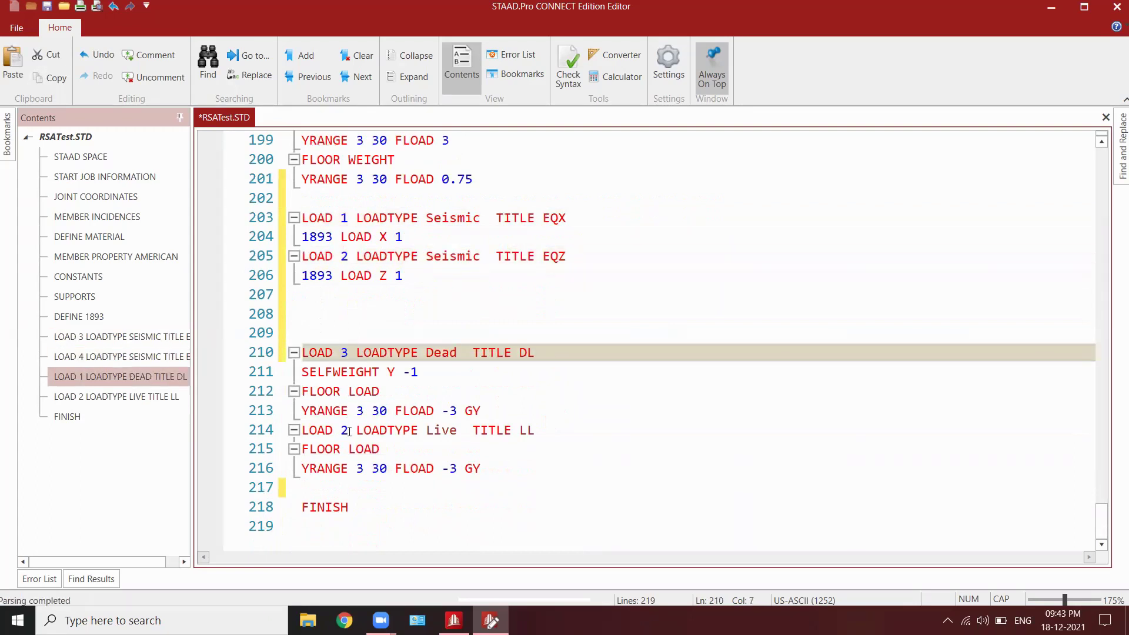
pyautogui.click(349, 430)
pyautogui.press('BackSpace')
pyautogui.write('4')
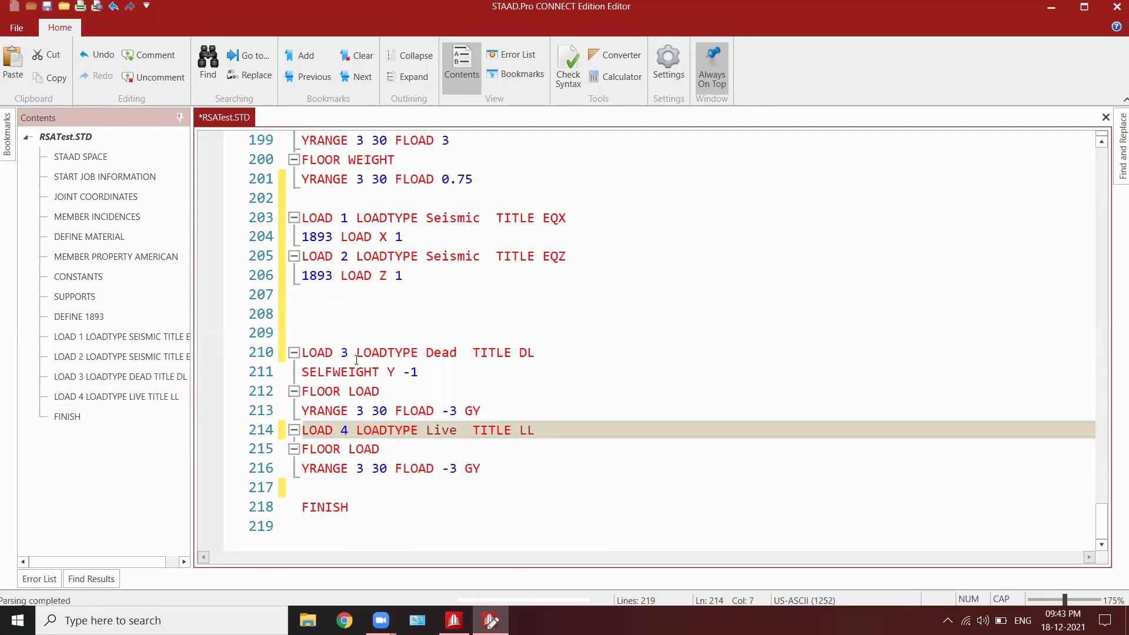
pyautogui.hotkey('ctrl', 's')
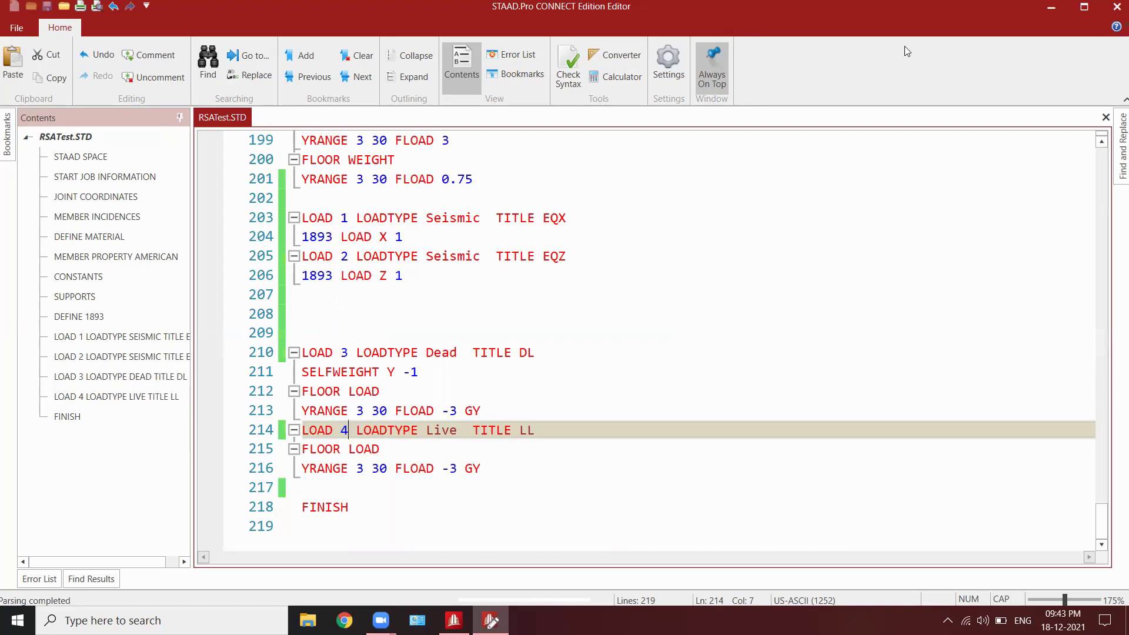
# Close the command file editor and check the order of the load cases in the model's loading list.
pyautogui.click(1116, 7)
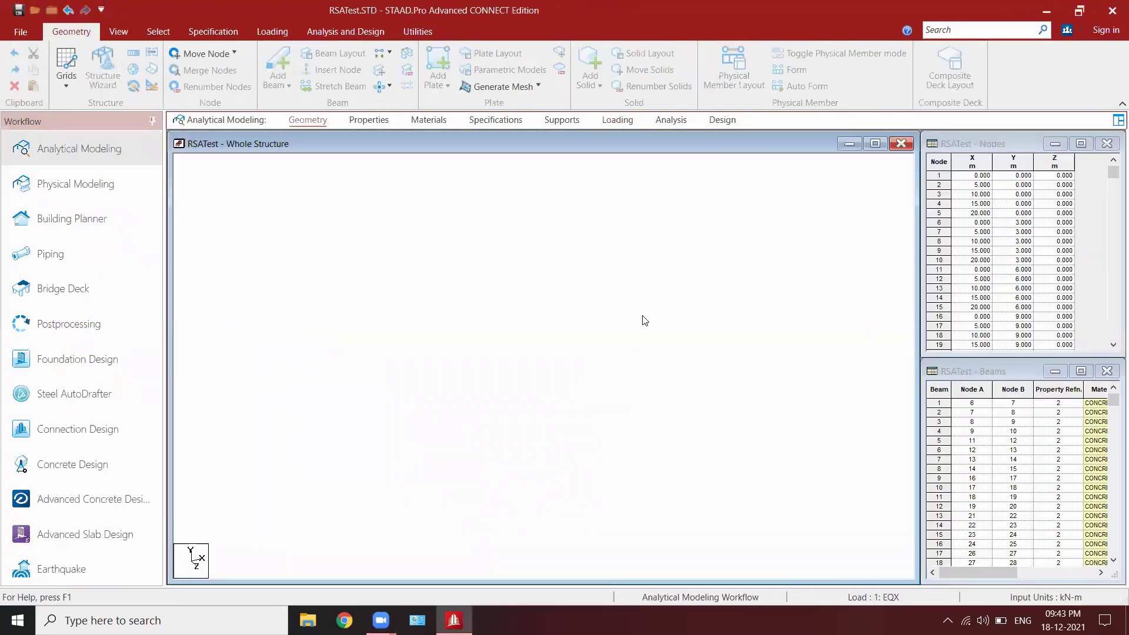
pyautogui.click(616, 121)
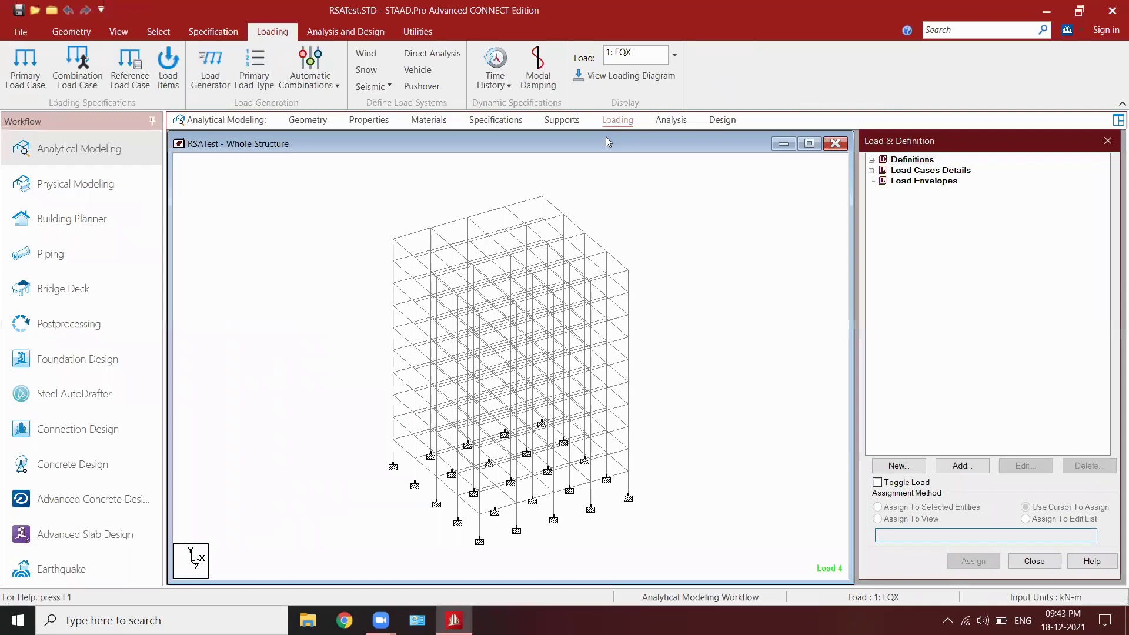
pyautogui.click(871, 170)
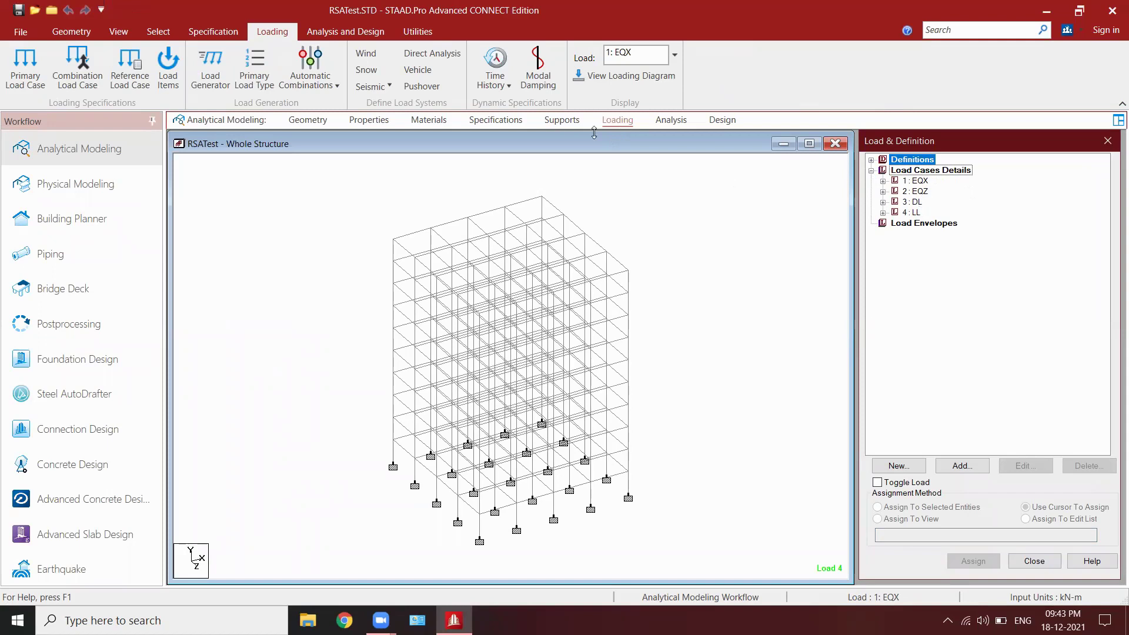
# Add a Perform Analysis command with the print option All.
pyautogui.click(671, 119)
pyautogui.click(993, 516)
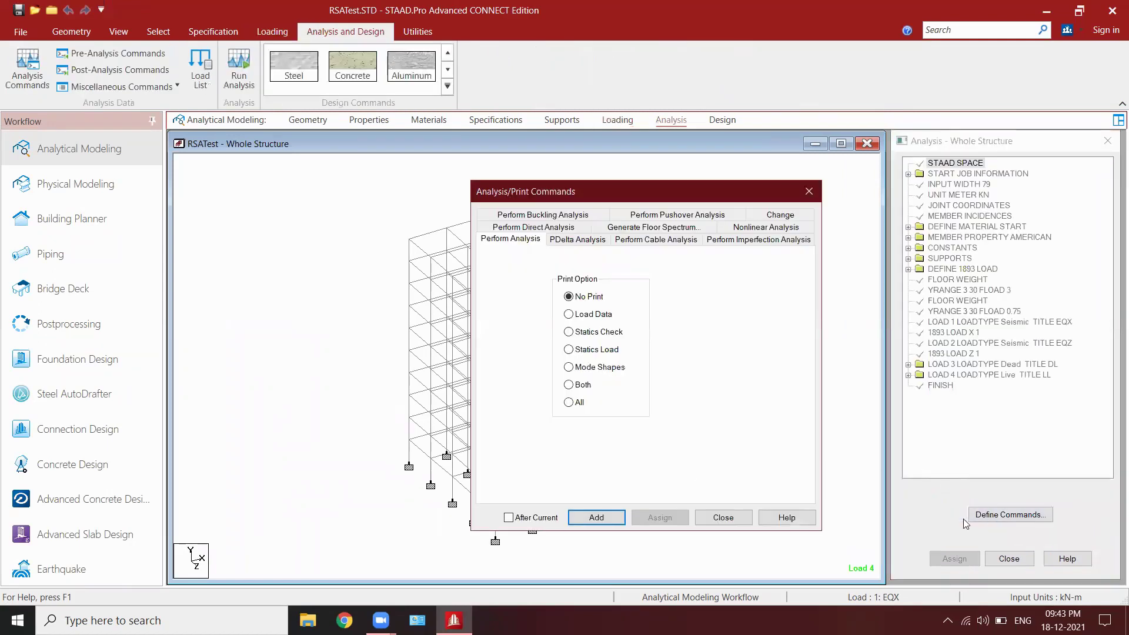
pyautogui.click(579, 404)
pyautogui.click(601, 517)
pyautogui.click(722, 518)
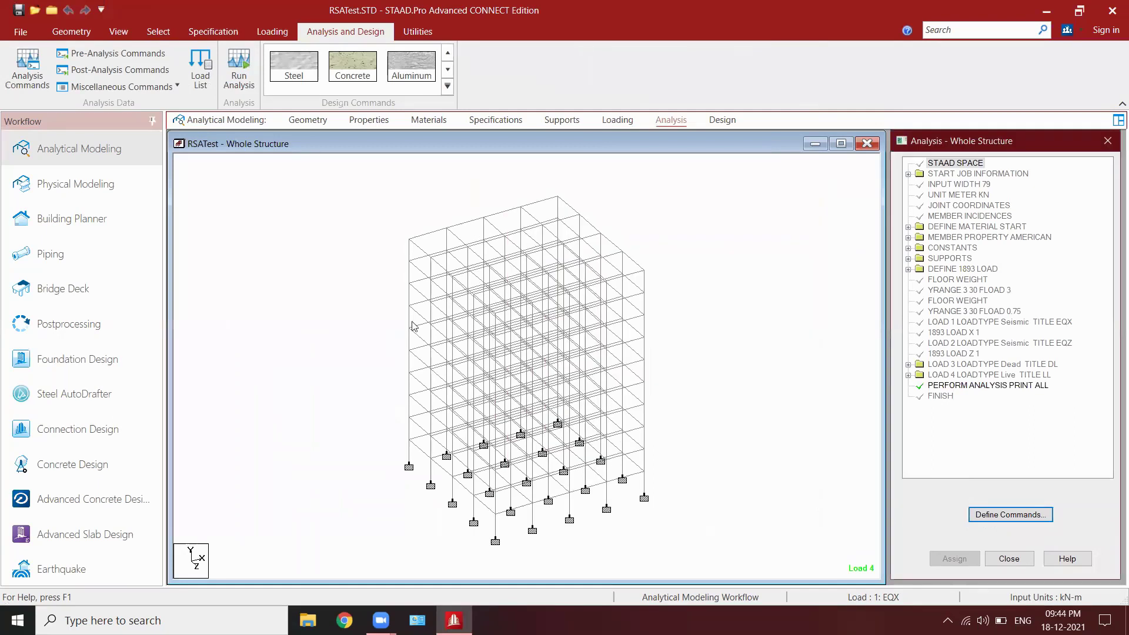
# Run the analysis and open its output file in a maximized viewer.
pyautogui.click(238, 84)
pyautogui.click(546, 385)
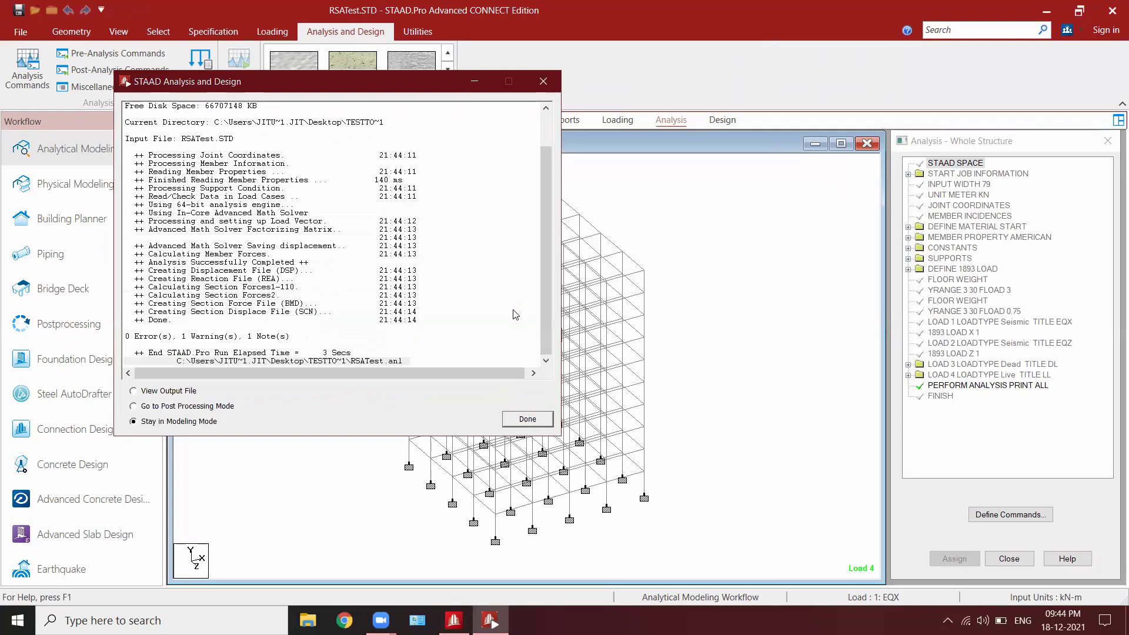
pyautogui.click(520, 419)
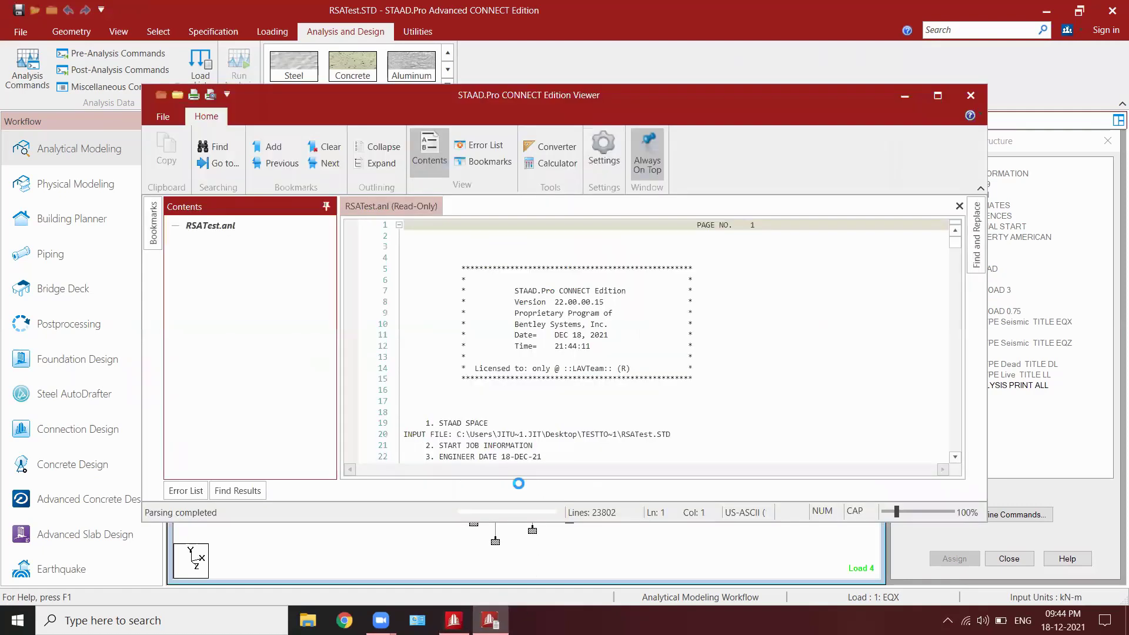
pyautogui.click(938, 95)
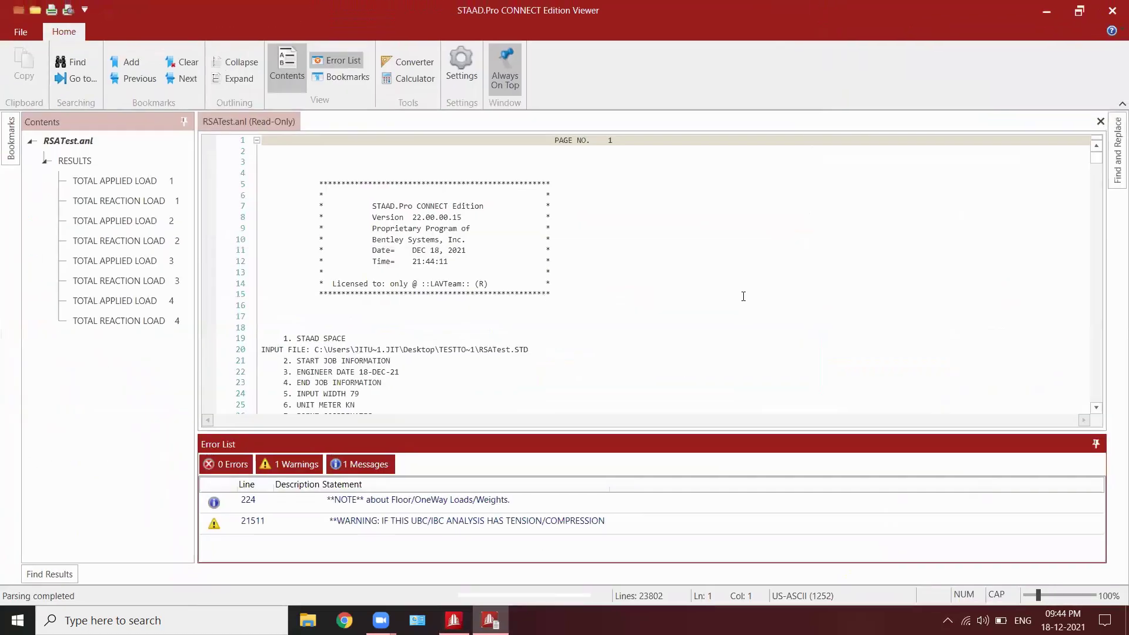
# Examine the total applied load and total reaction load summaries for load cases 1 and 2.
pyautogui.scroll(-18, 348, 293)
pyautogui.click(115, 181)
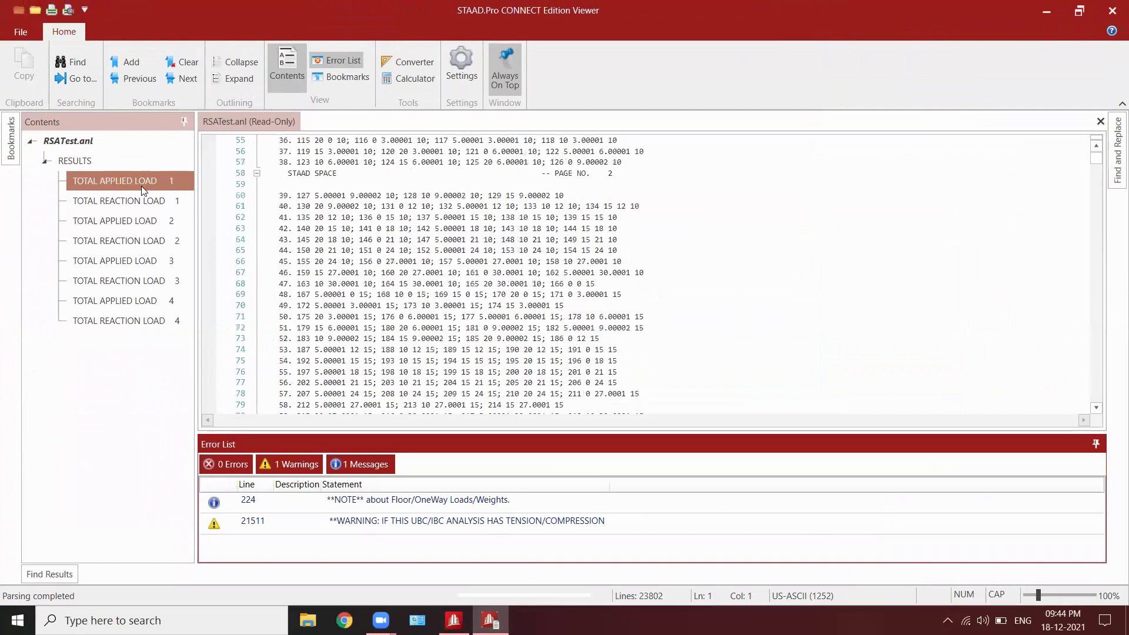
pyautogui.click(150, 203)
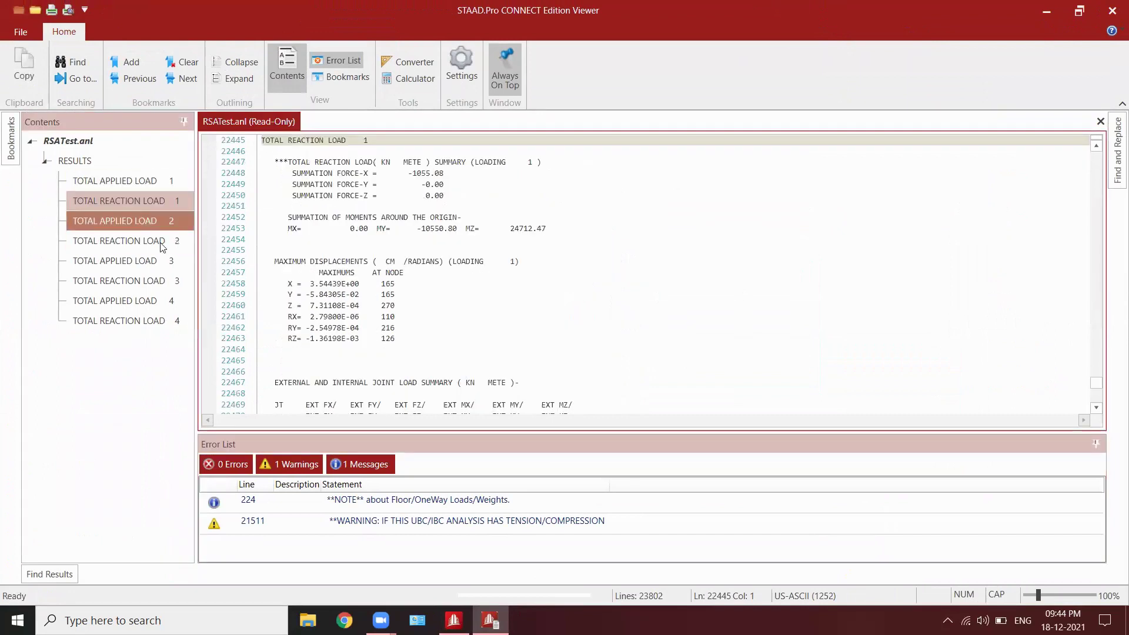
pyautogui.click(145, 176)
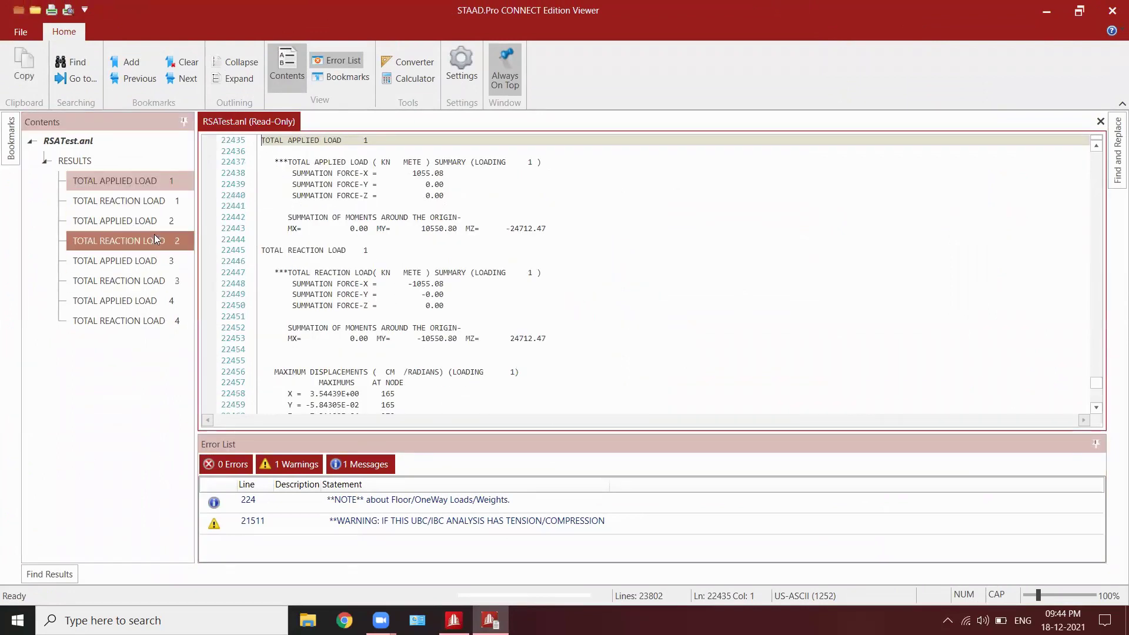
pyautogui.click(130, 223)
pyautogui.click(131, 240)
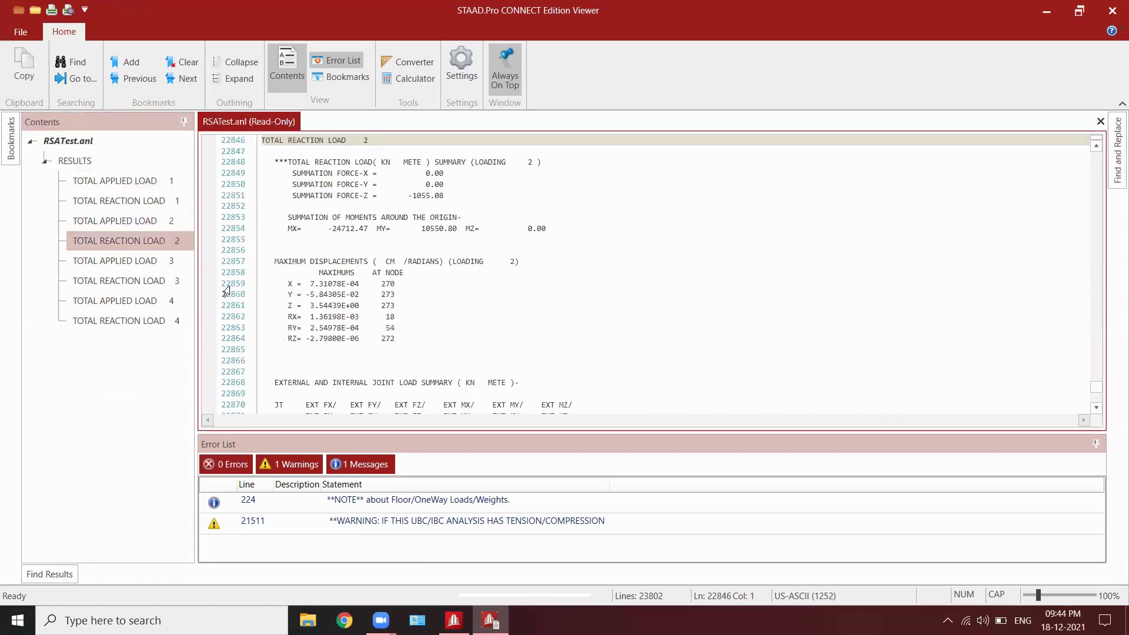
# Search the output for LATERAL, examine the joint lateral loads and base shear of load 1, and close the viewer.
pyautogui.click(70, 61)
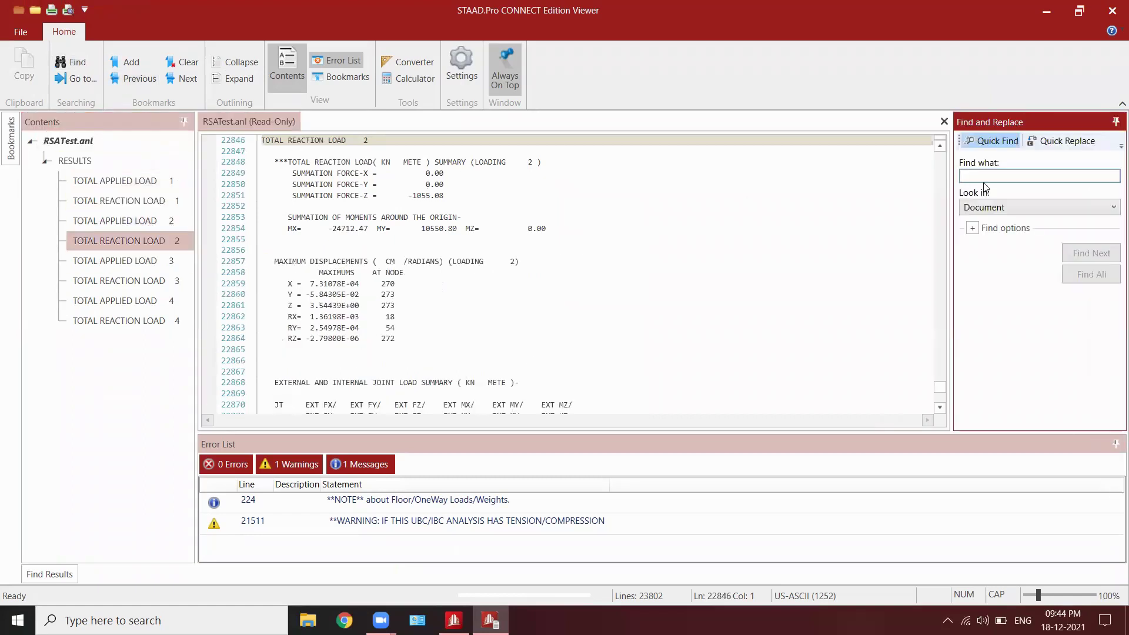
pyautogui.write('LATERAL')
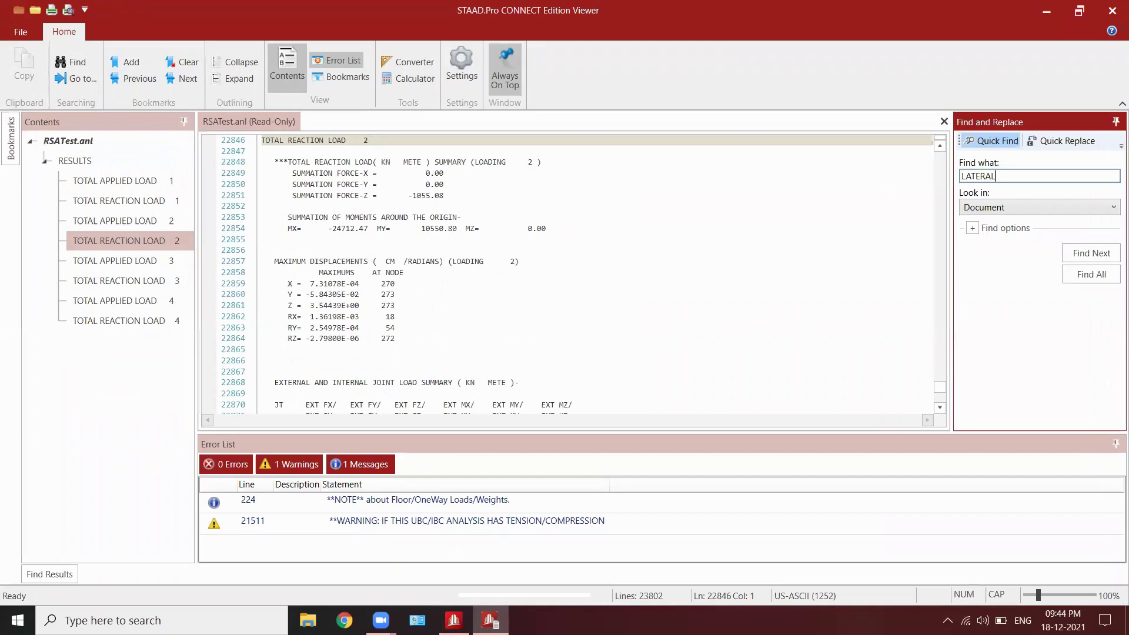
pyautogui.press('Return')
pyautogui.scroll(-3, 306, 329)
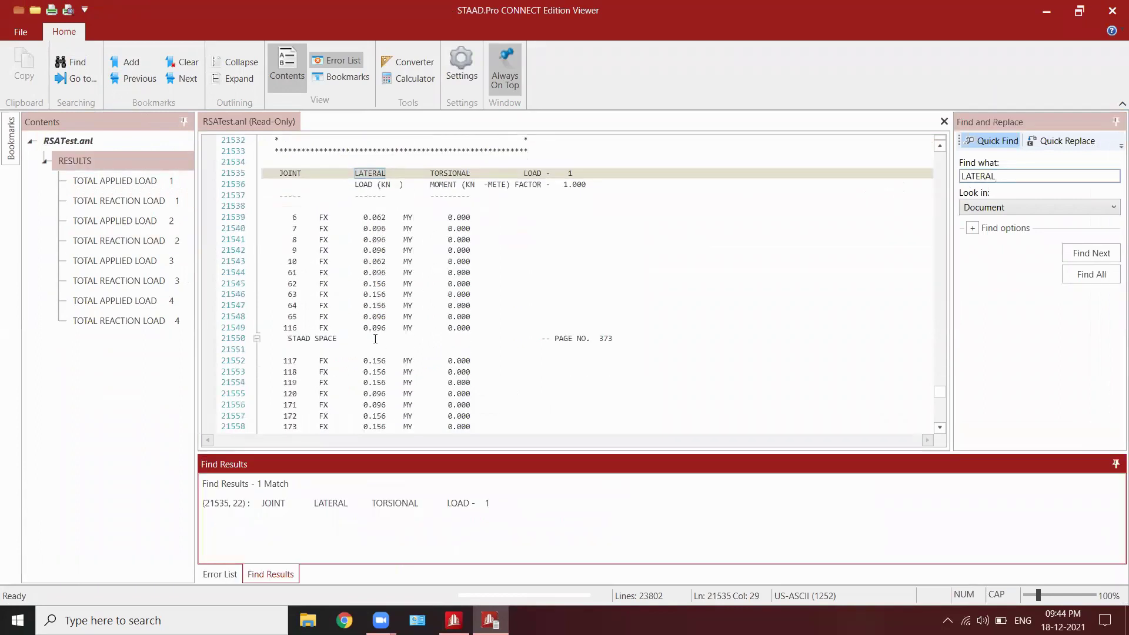
pyautogui.scroll(-2, 341, 344)
pyautogui.moveTo(576, 329); pyautogui.dragTo(515, 328)
pyautogui.click(355, 338)
pyautogui.scroll(-9, 582, 376)
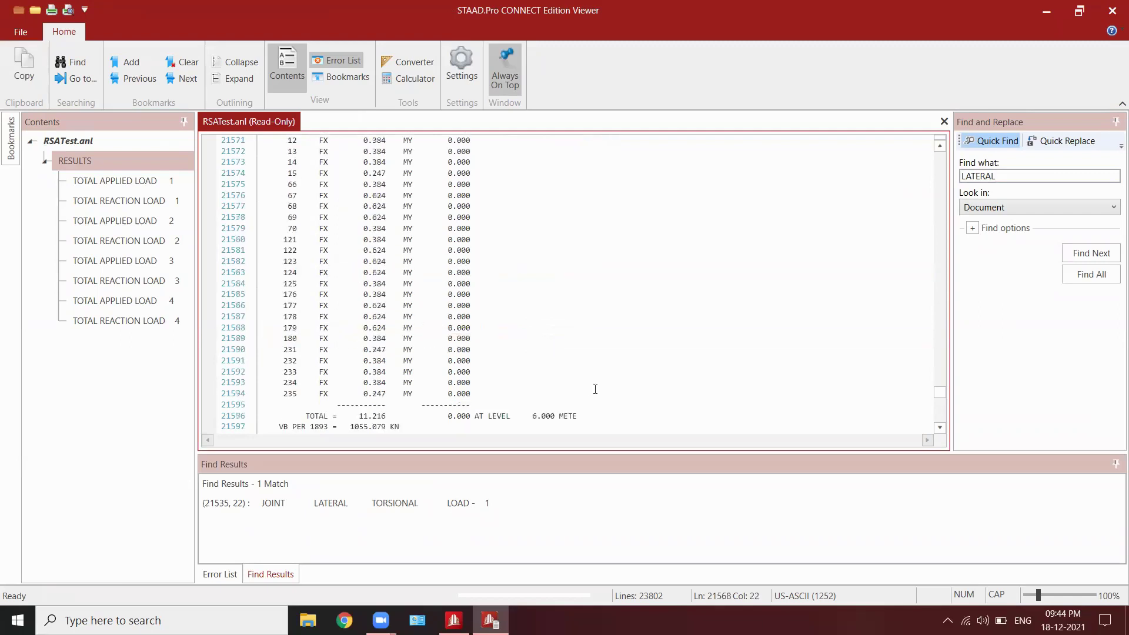
pyautogui.scroll(-4, 418, 366)
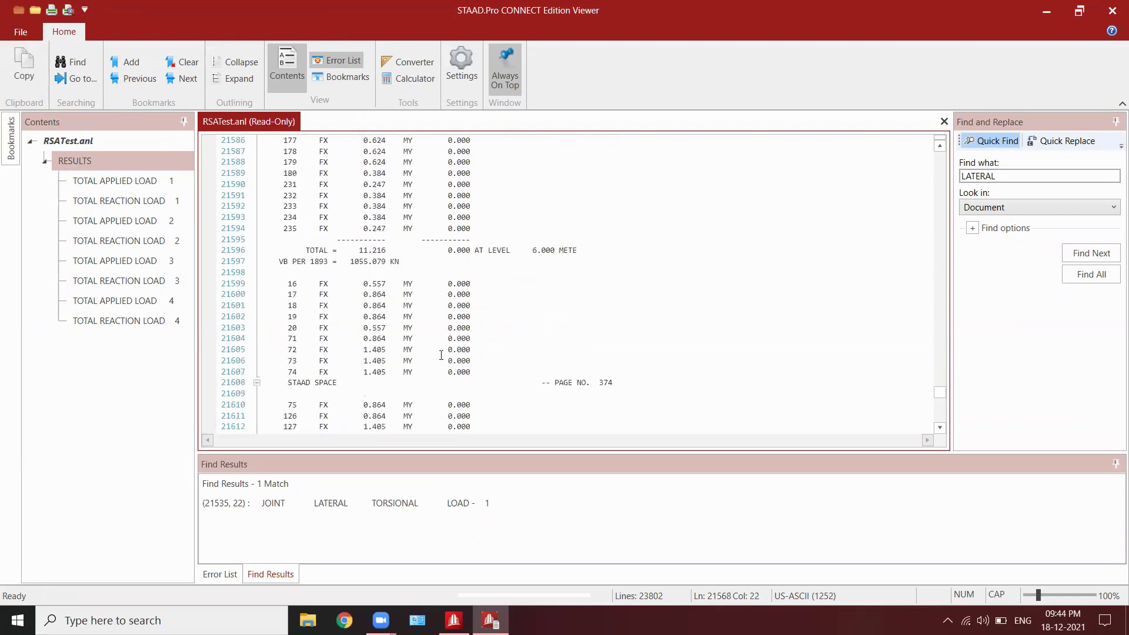
pyautogui.click(1111, 10)
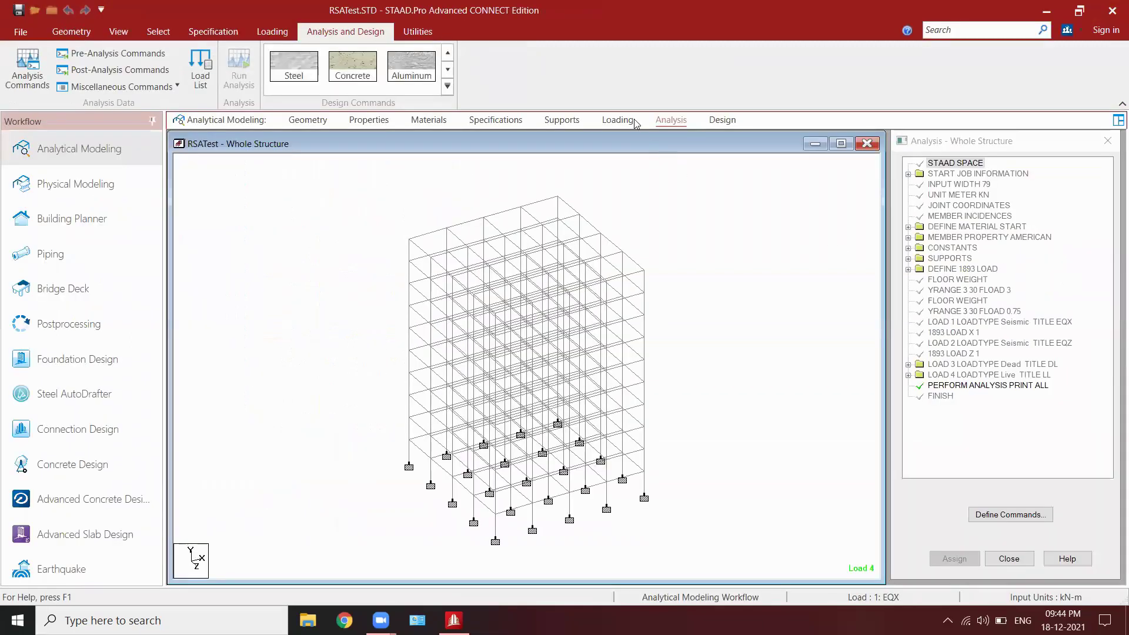
# Add primary load case 5 of type Seismic titled DX, agreeing to delete the existing result files.
pyautogui.click(614, 123)
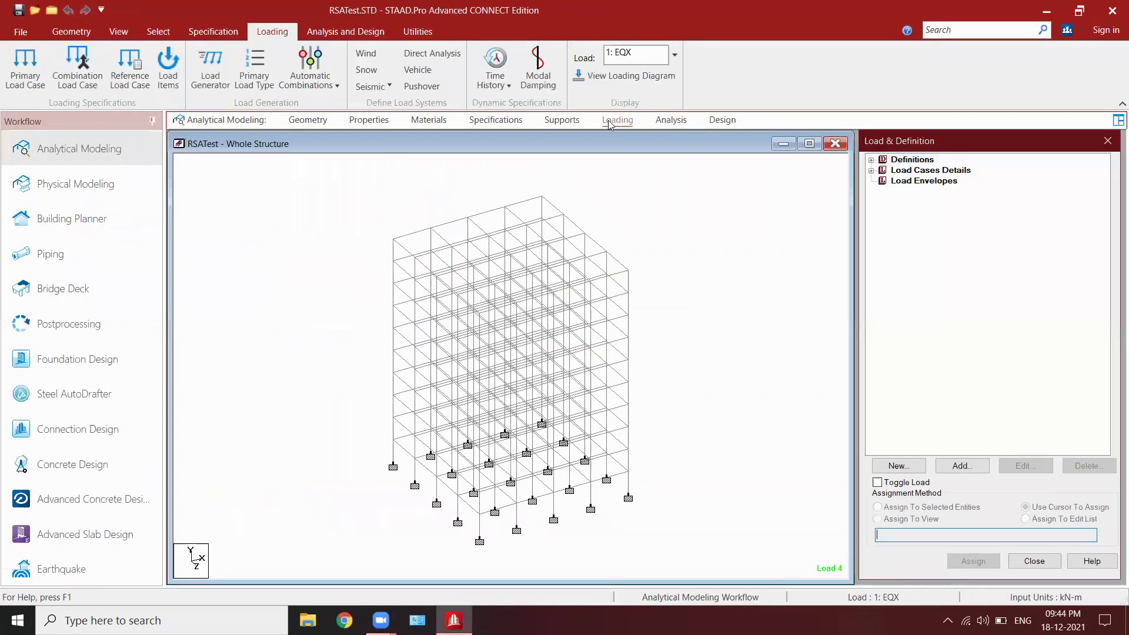
pyautogui.click(870, 171)
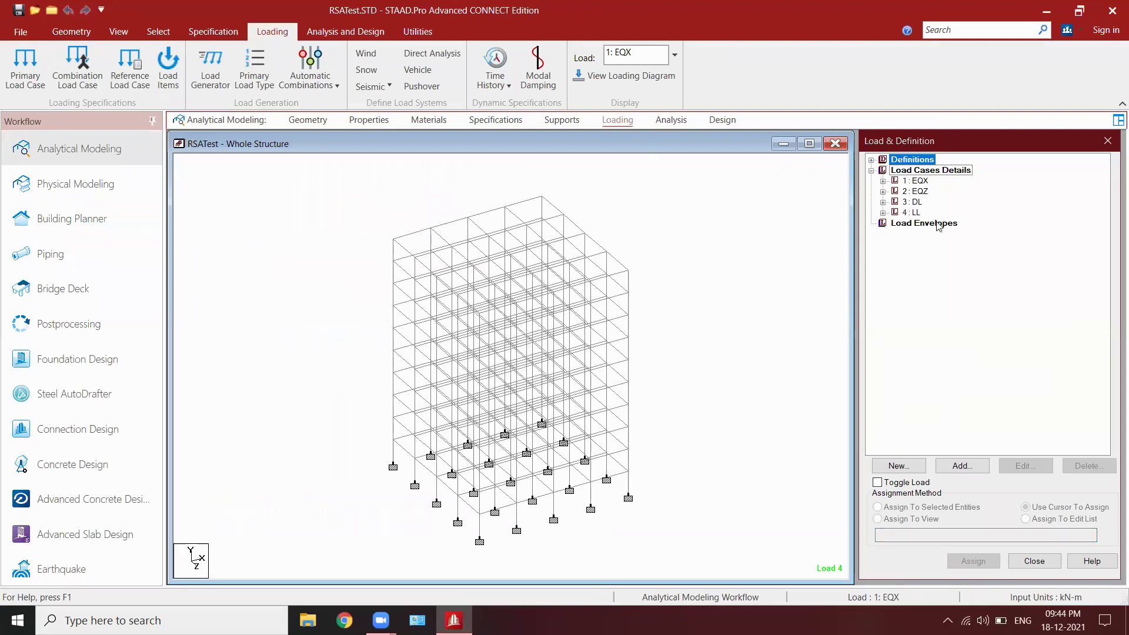
pyautogui.click(927, 171)
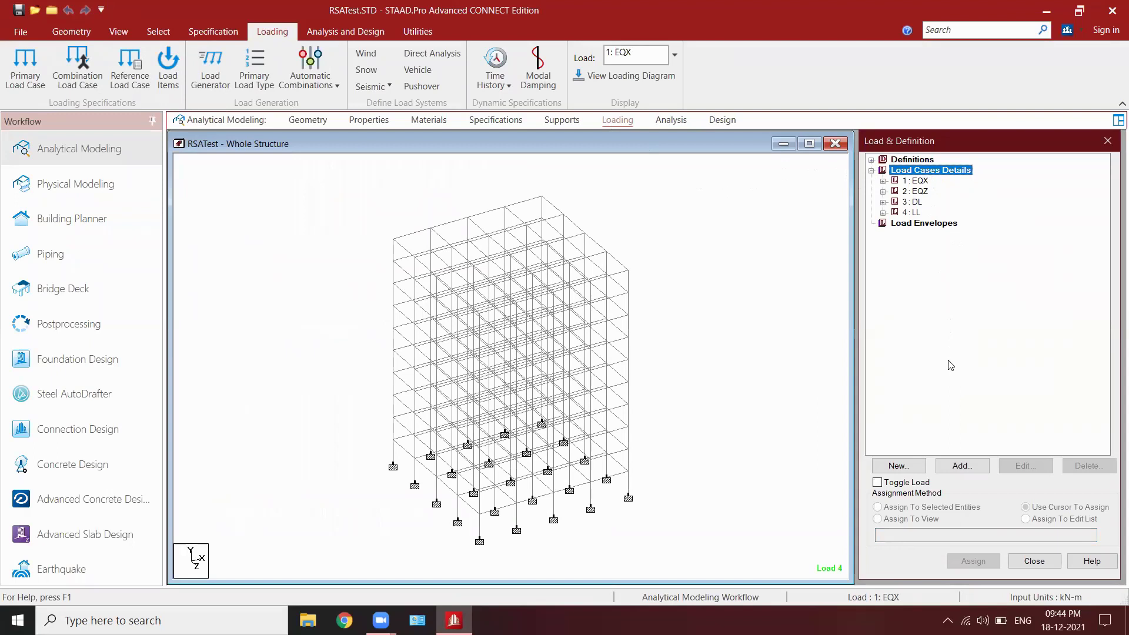
pyautogui.click(949, 466)
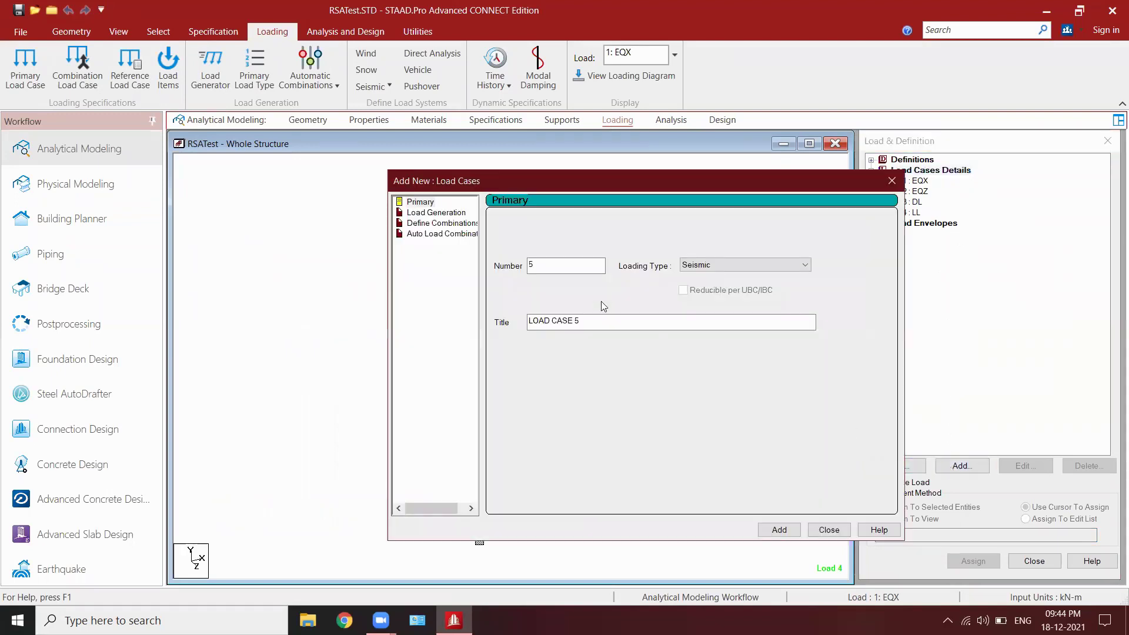
pyautogui.moveTo(579, 321); pyautogui.dragTo(455, 325)
pyautogui.write('DL')
pyautogui.click(777, 529)
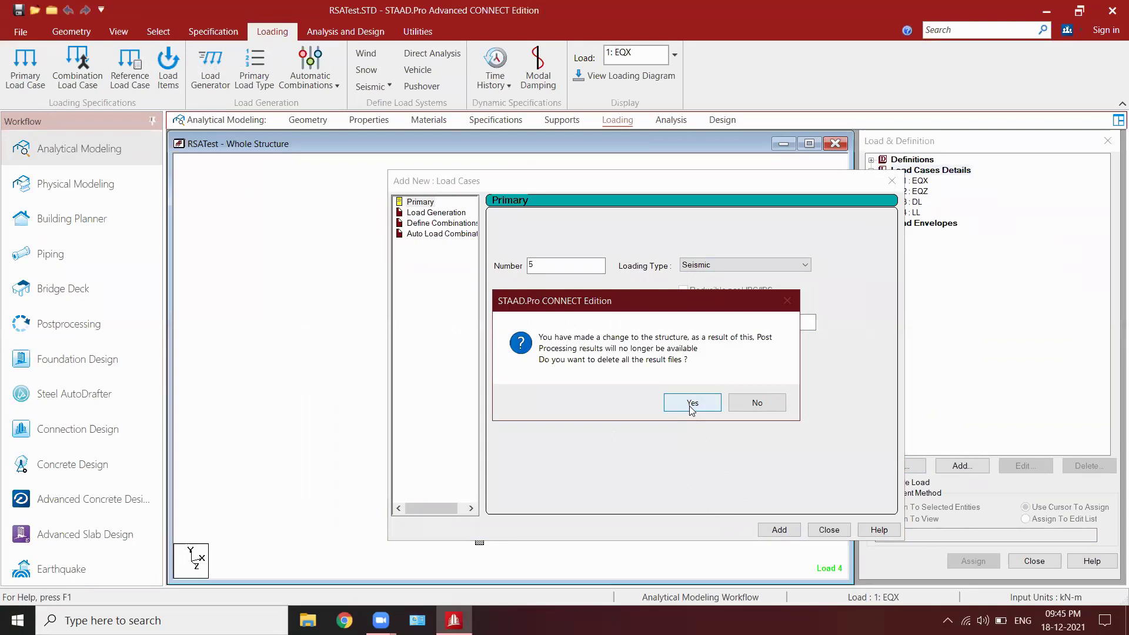
pyautogui.click(692, 403)
# Add primary load case 6 of type Seismic titled DZ and close the load case dialog.
pyautogui.moveTo(583, 322); pyautogui.dragTo(404, 325)
pyautogui.write('DZ')
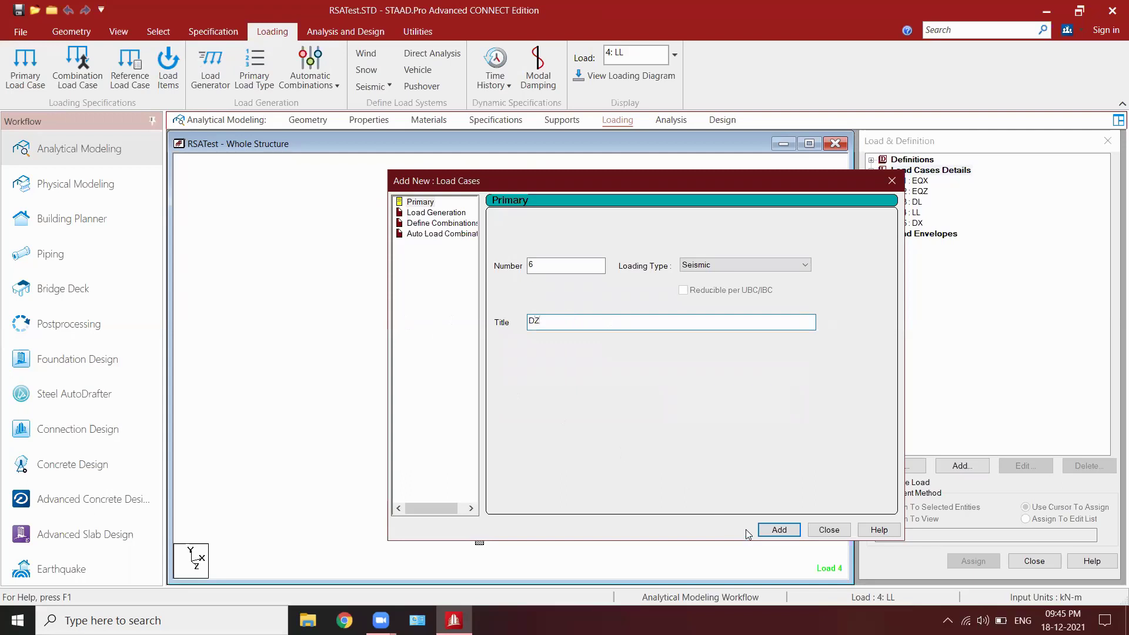
pyautogui.click(779, 529)
pyautogui.click(828, 530)
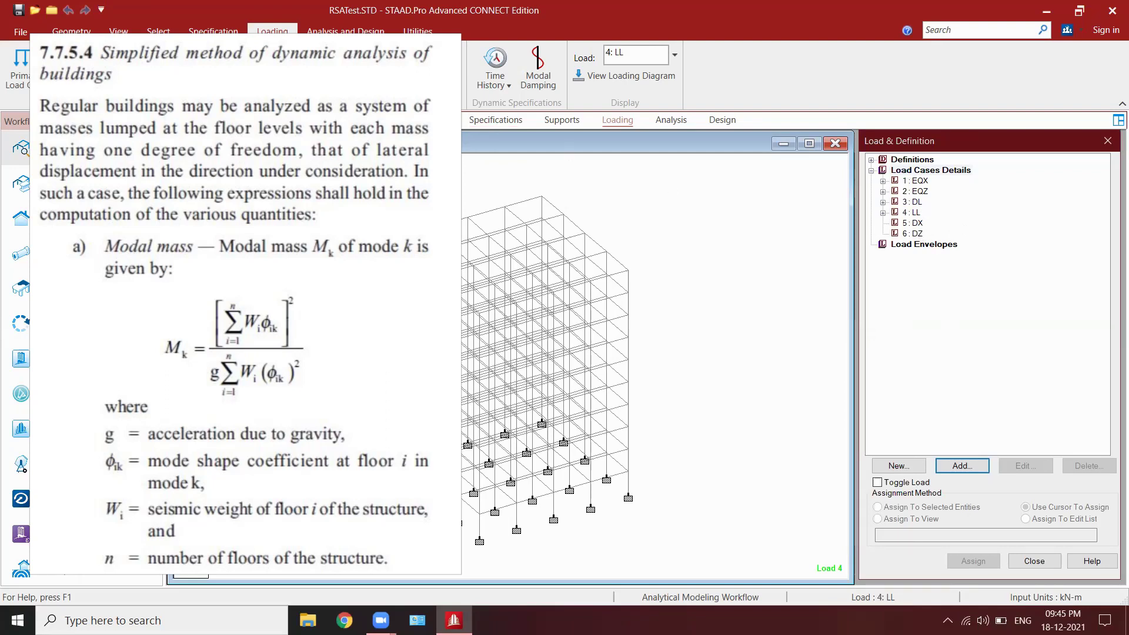
# Open the model's command file and insert four blank lines below the LOAD 5 title line for DX.
pyautogui.click(417, 32)
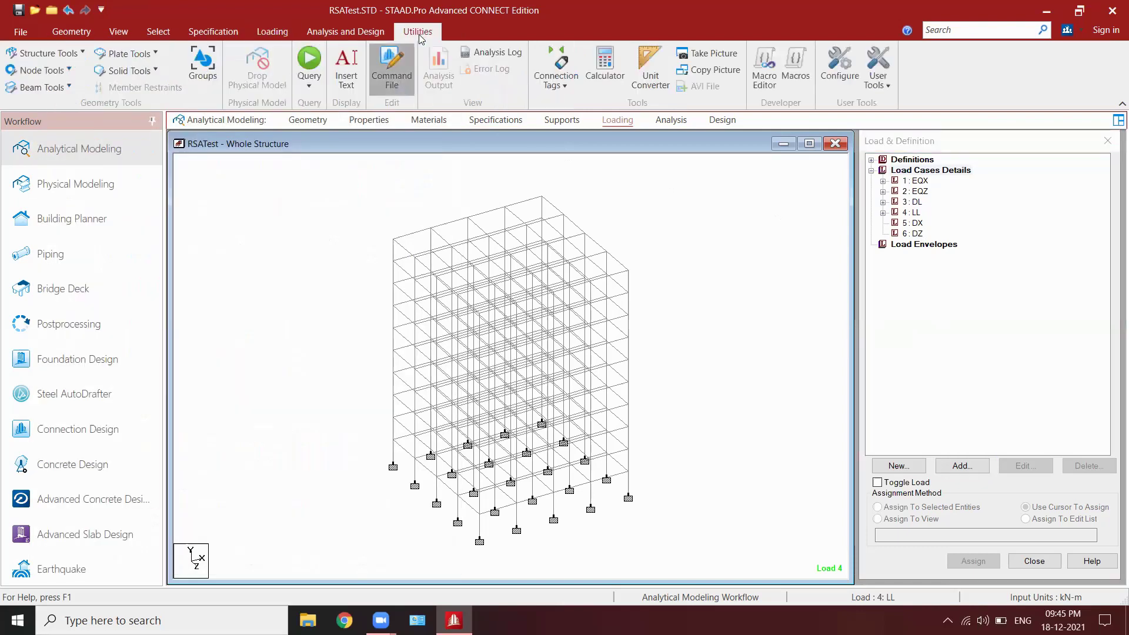
pyautogui.click(391, 64)
pyautogui.click(558, 379)
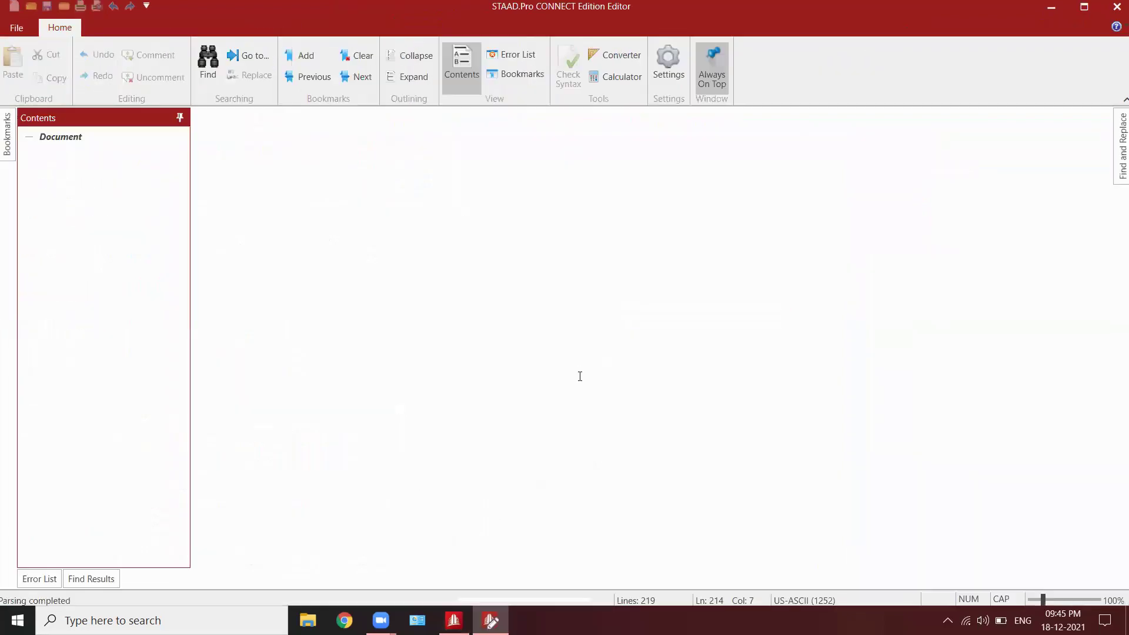
pyautogui.scroll(-20, 521, 360)
pyautogui.scroll(-20, 522, 360)
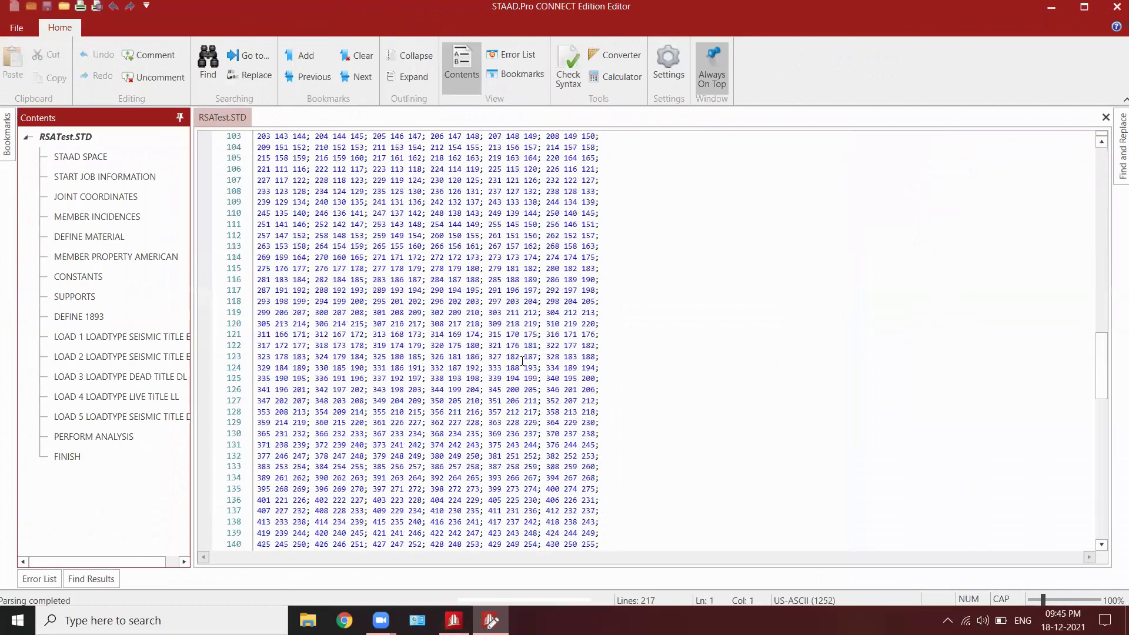
pyautogui.keyDown('ctrl'); pyautogui.scroll(8, 353, 529); pyautogui.keyUp('ctrl')
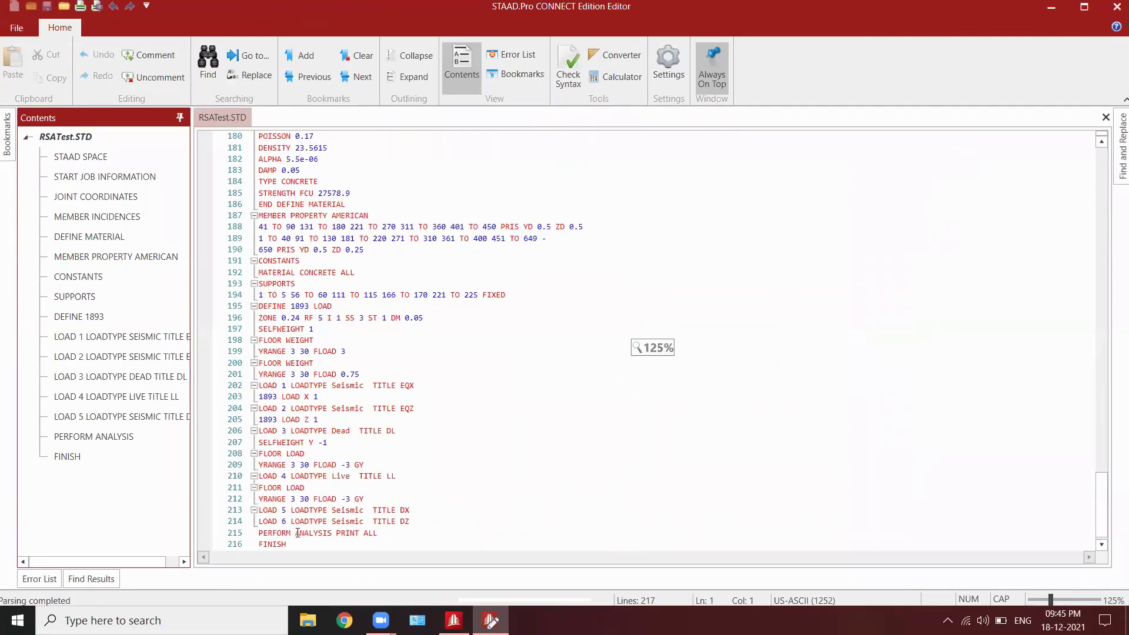
pyautogui.scroll(-1, 369, 490)
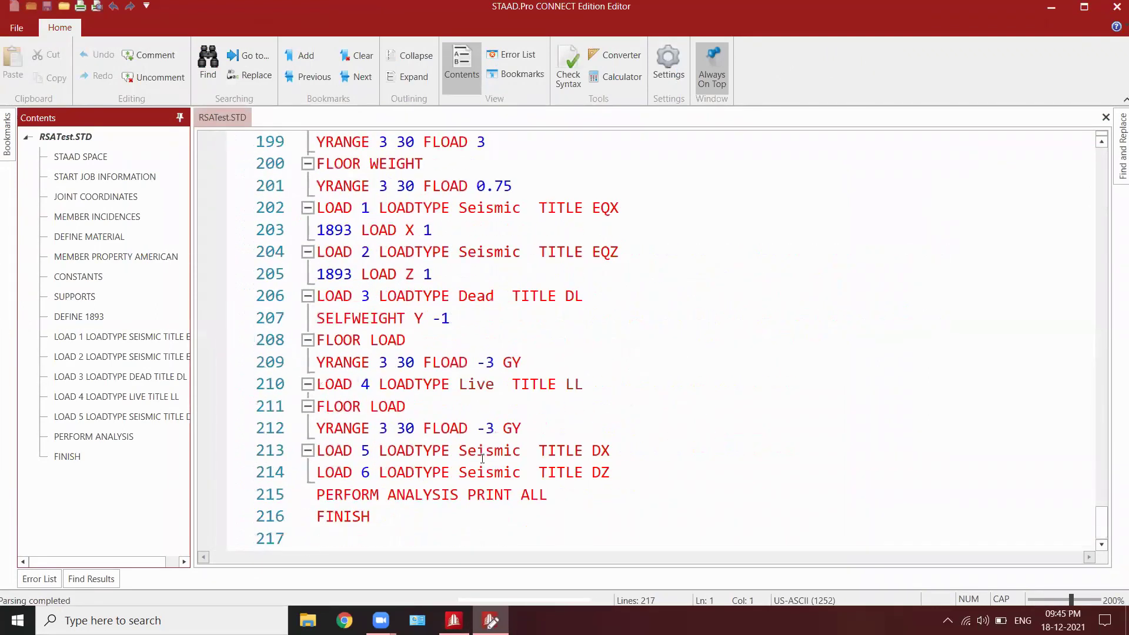
pyautogui.click(660, 450)
pyautogui.press('Return')
pyautogui.press('Return')
pyautogui.press('Return')
pyautogui.press('Return')
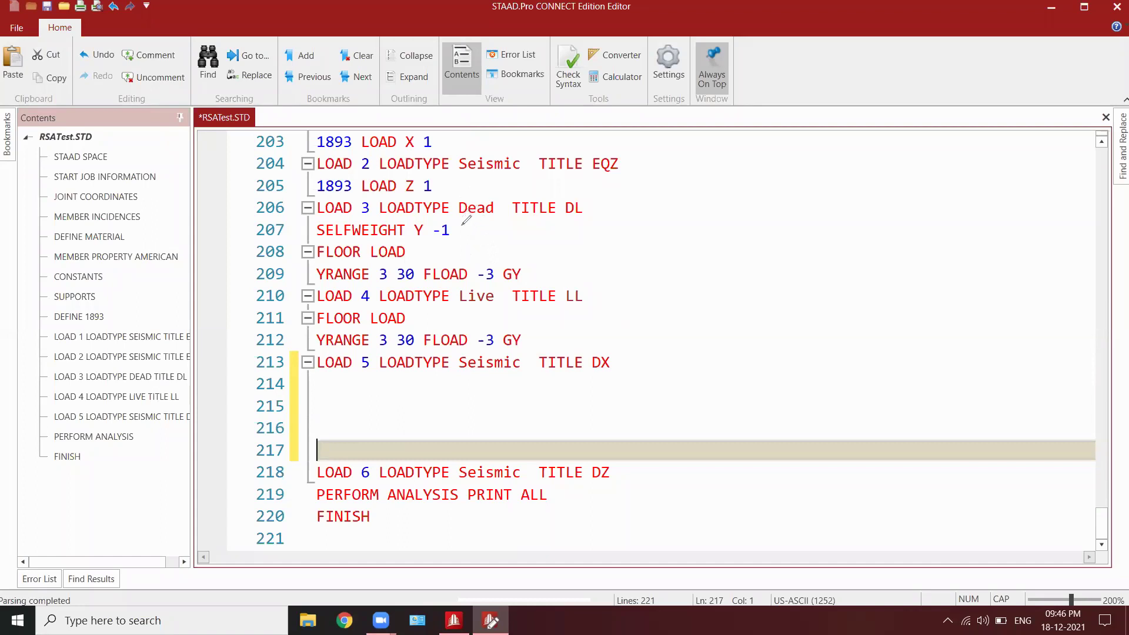
pyautogui.moveTo(525, 224)
pyautogui.mouseDown()
pyautogui.moveTo(544, 247)
pyautogui.moveTo(538, 279)
pyautogui.moveTo(557, 349)
pyautogui.moveTo(662, 346)
pyautogui.mouseUp()
pyautogui.moveTo(642, 391); pyautogui.dragTo(641, 400)
pyautogui.moveTo(579, 258)
pyautogui.mouseDown()
pyautogui.moveTo(716, 356)
pyautogui.moveTo(657, 457)
pyautogui.moveTo(678, 451)
pyautogui.mouseUp()
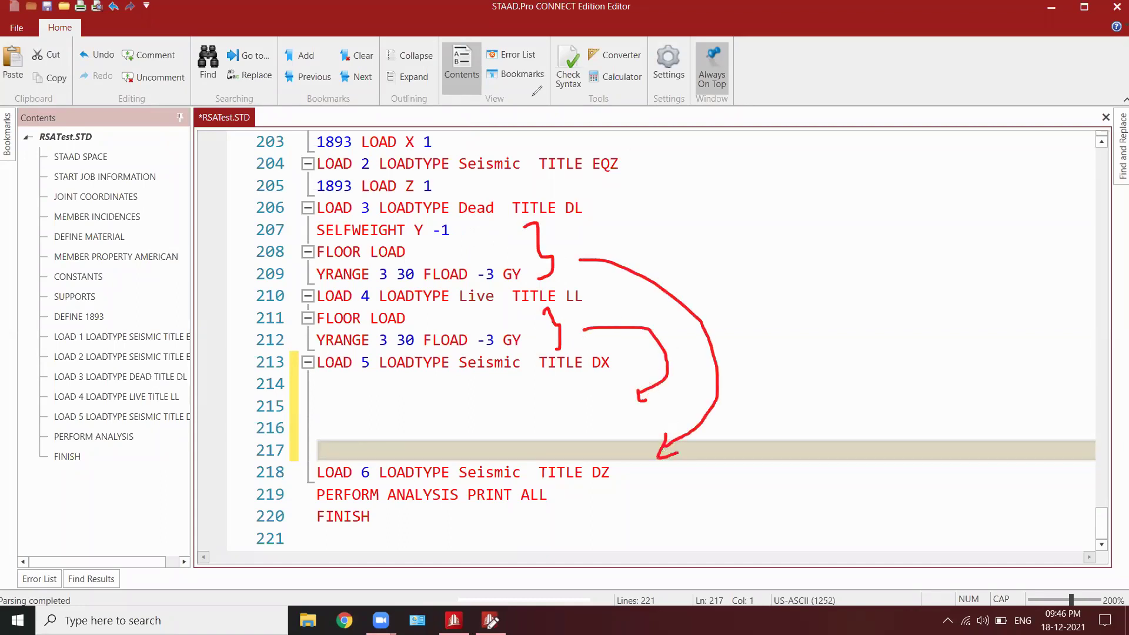
# Copy the selfweight and floor load lines of LOAD 3 (DL) into the blank lines under LOAD 5 (DX).
pyautogui.moveTo(318, 229); pyautogui.dragTo(521, 278)
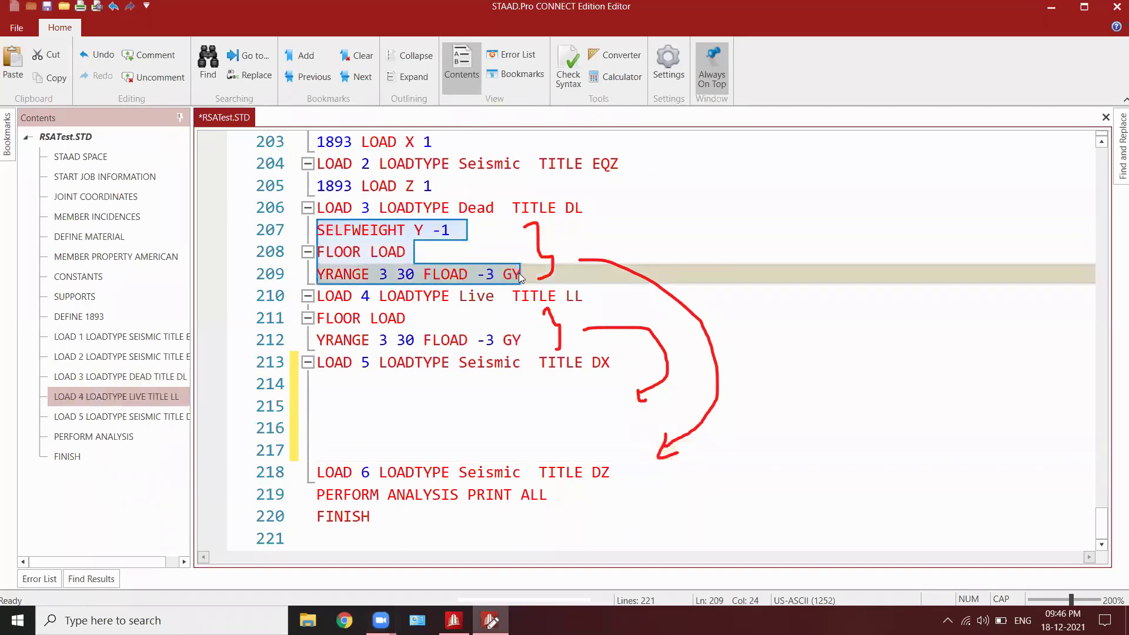
pyautogui.hotkey('ctrl', 'c')
pyautogui.click(348, 395)
pyautogui.hotkey('ctrl', 'v')
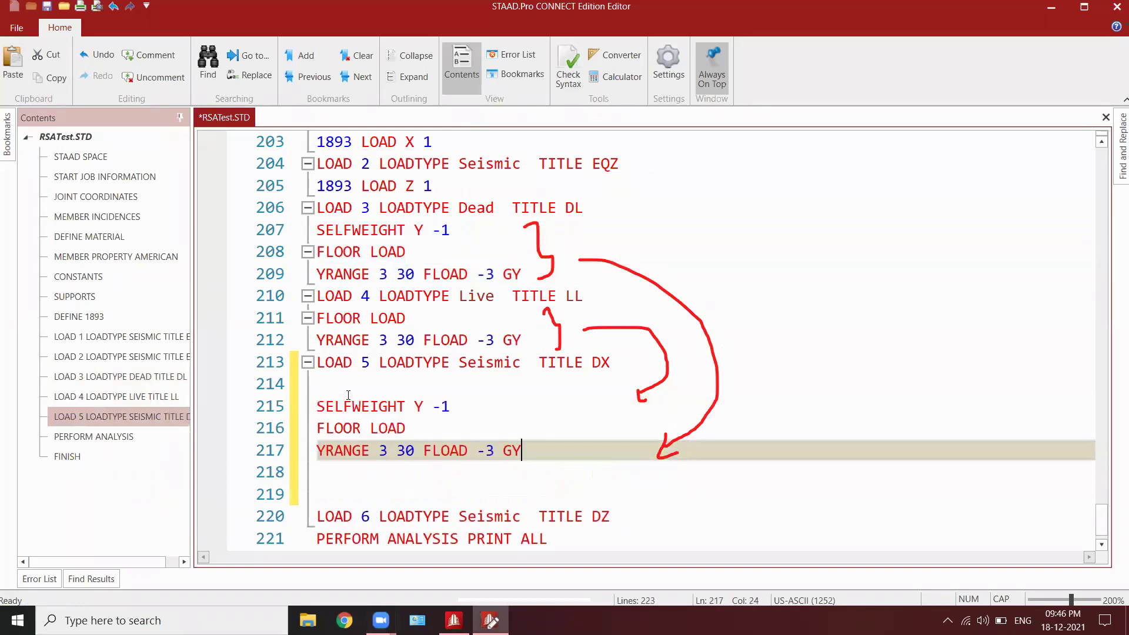
# Copy the floor load lines of LOAD 4 (LL) below the pasted dead load lines in LOAD 5, leaving a blank line between.
pyautogui.press('Return')
pyautogui.press('Return')
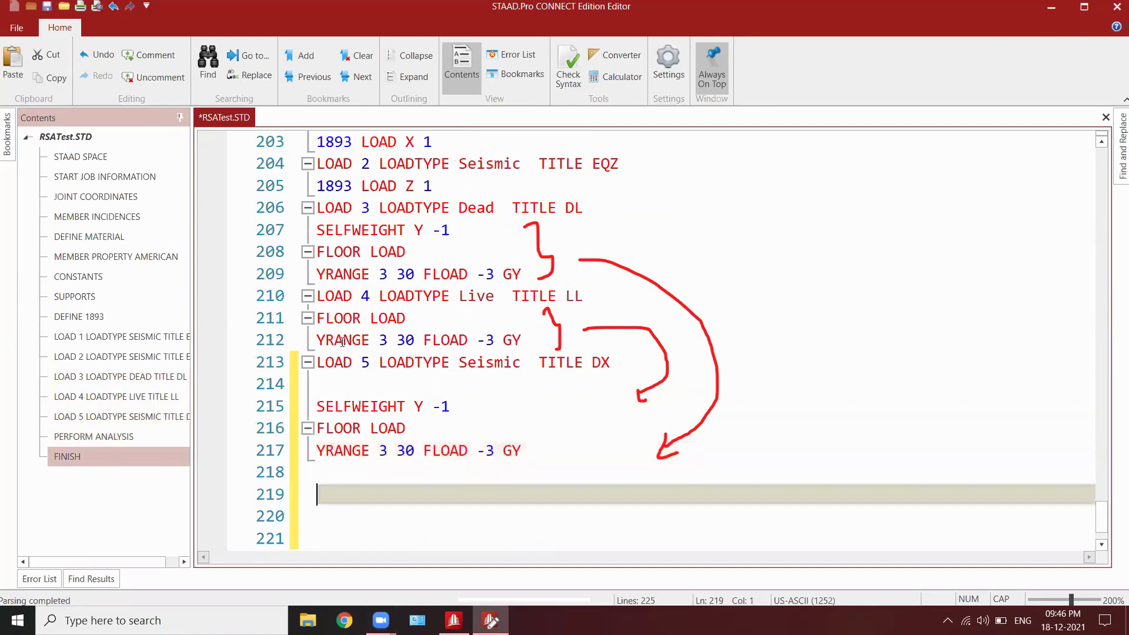
pyautogui.moveTo(317, 318); pyautogui.dragTo(521, 341)
pyautogui.scroll(-1, 501, 354)
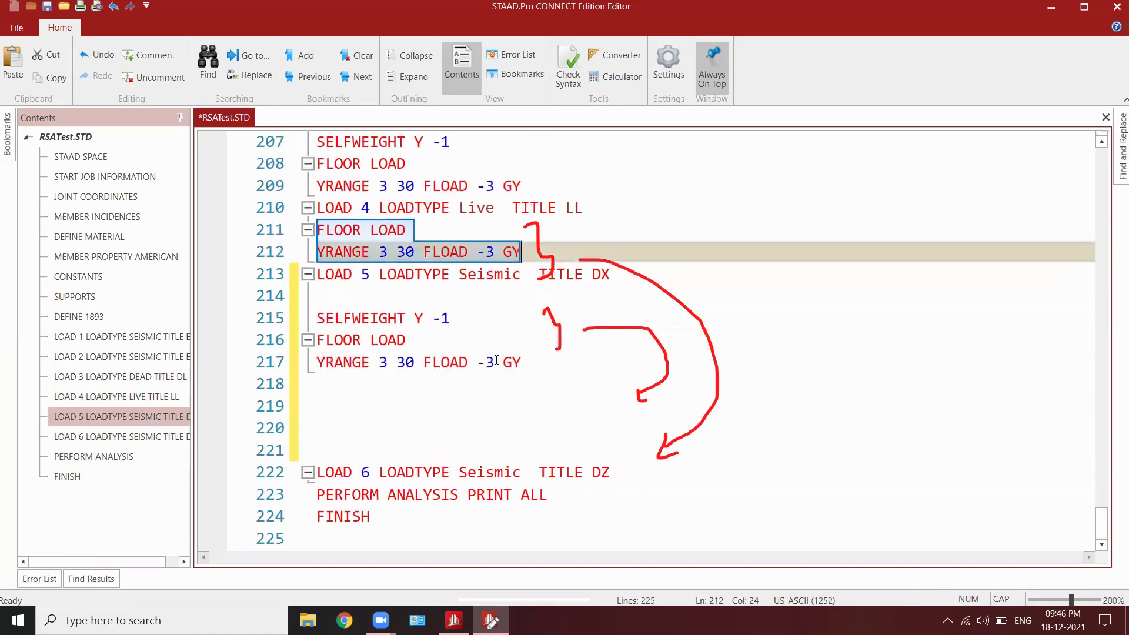
pyautogui.click(350, 411)
pyautogui.hotkey('ctrl', 'v')
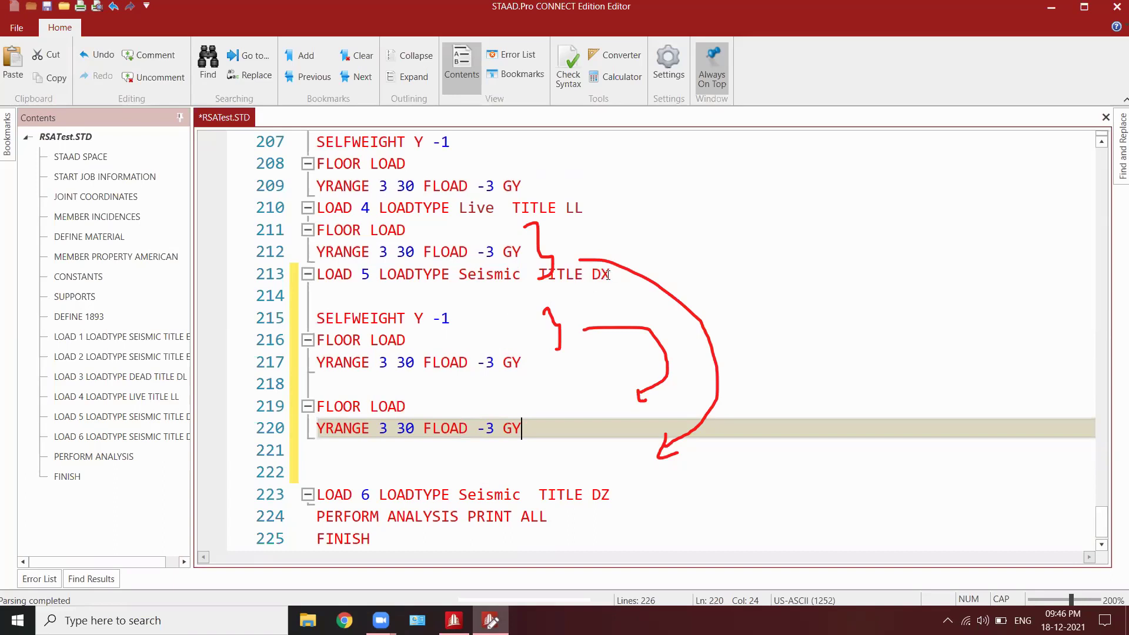
# Change the selfweight line in LOAD 5 to direction X with factor 1.
pyautogui.click(423, 318)
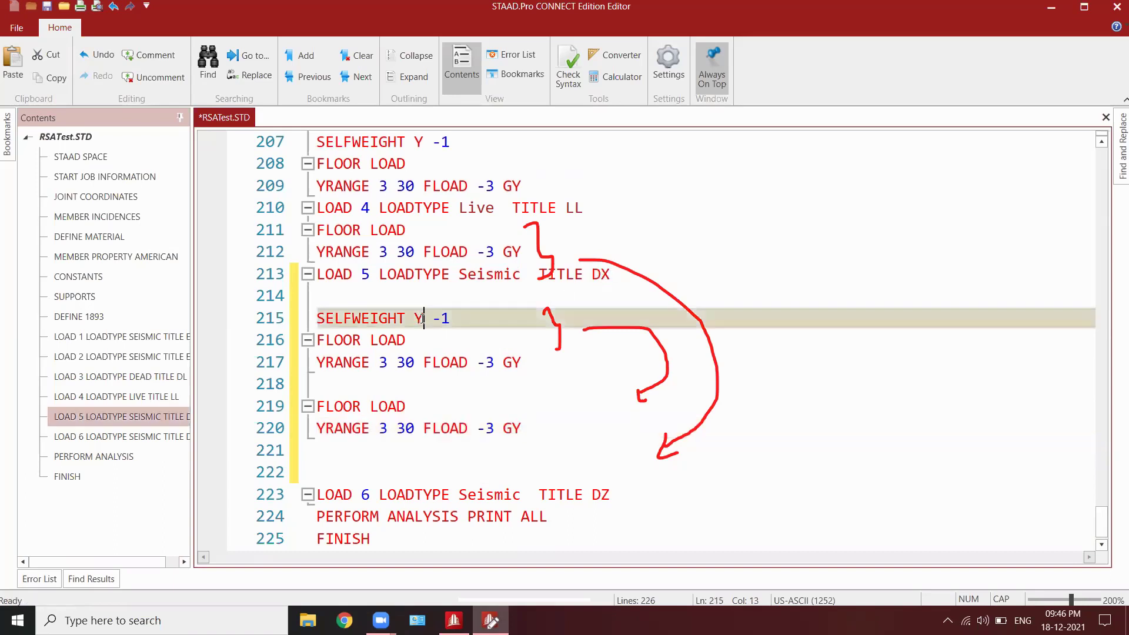
pyautogui.press('BackSpace')
pyautogui.write('X')
pyautogui.click(441, 318)
pyautogui.press('BackSpace')
# Set the first floor load in LOAD 5 to FLOAD 3 GX and the second floor load's direction to GX.
pyautogui.click(481, 362)
pyautogui.press('BackSpace')
pyautogui.click(514, 362)
pyautogui.press('BackSpace')
pyautogui.write('X')
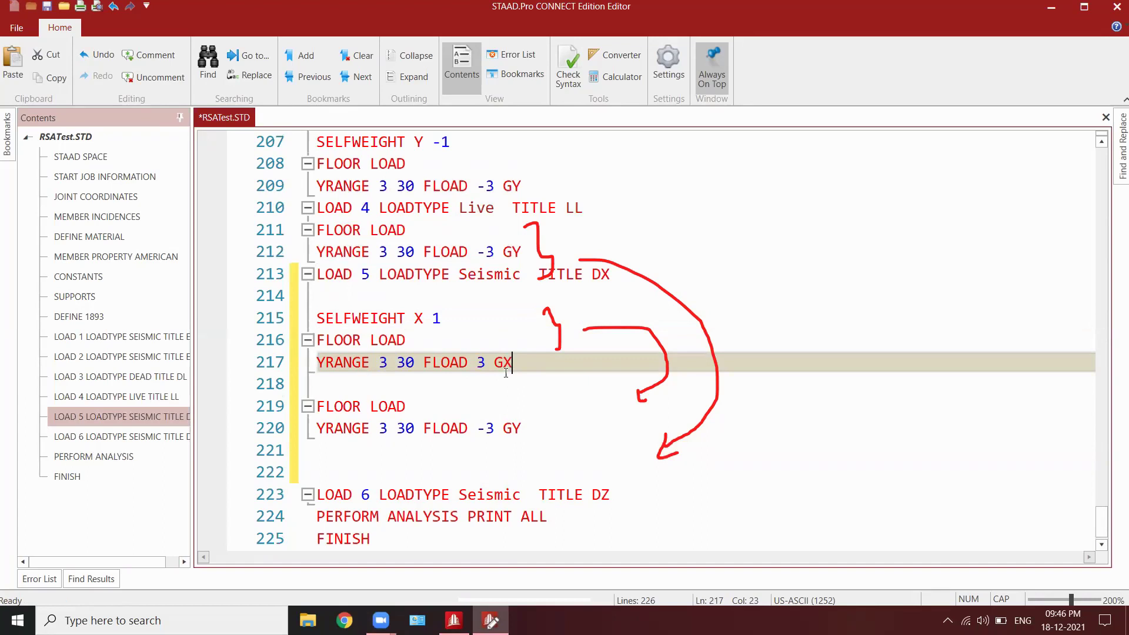
pyautogui.click(518, 428)
pyautogui.press('Delete')
pyautogui.write('X')
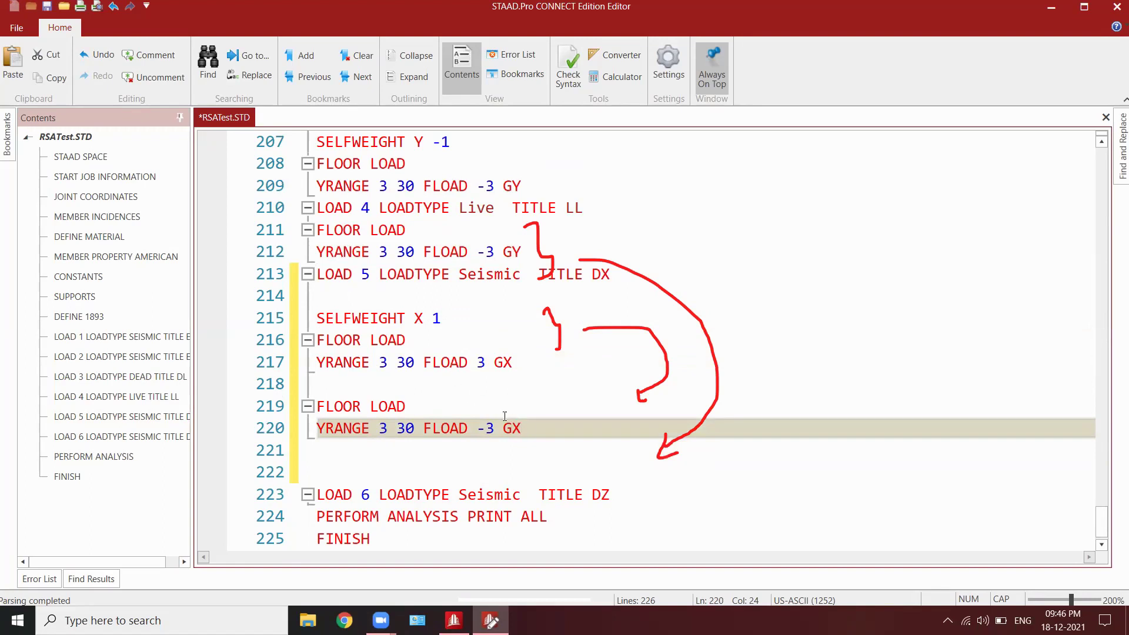
# Copy the selfweight and both floor loads of LOAD 5 below the LOAD 6 (DZ) title line, adding blank lines around them.
pyautogui.moveTo(522, 428); pyautogui.dragTo(317, 318)
pyautogui.hotkey('ctrl', 'c')
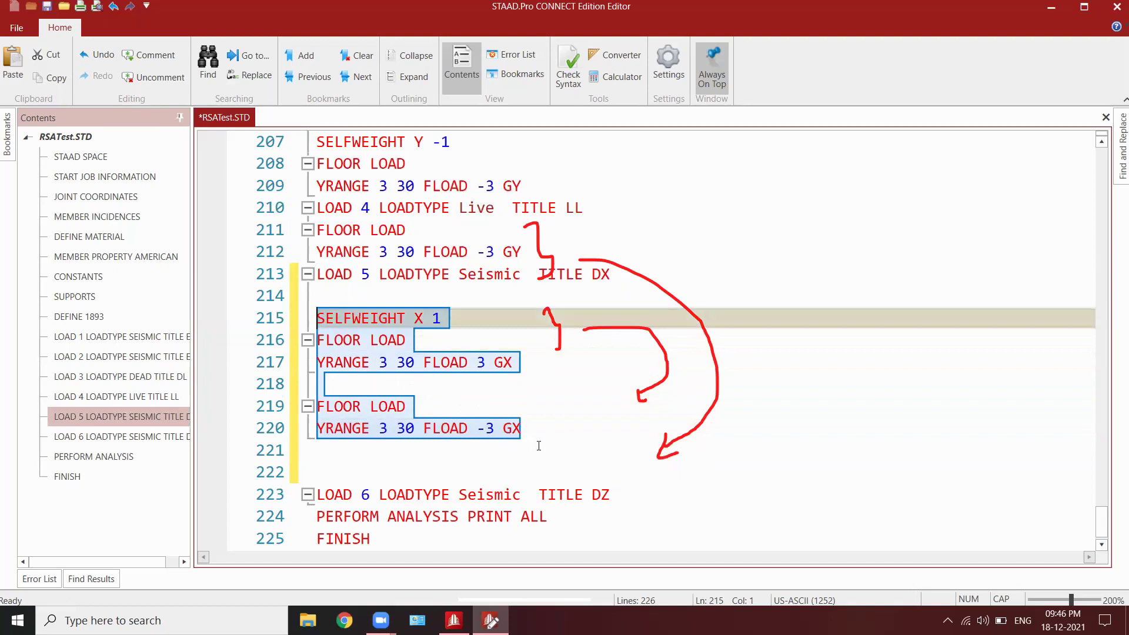
pyautogui.click(621, 492)
pyautogui.press('Return')
pyautogui.press('Return')
pyautogui.press('Return')
pyautogui.press('Return')
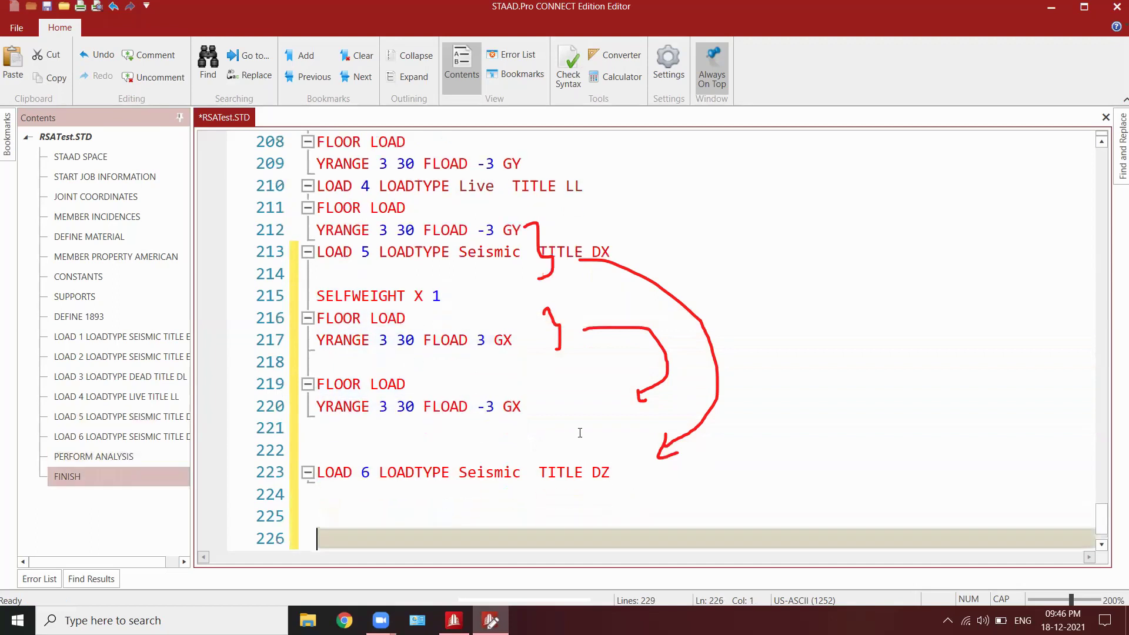
pyautogui.scroll(-1, 451, 388)
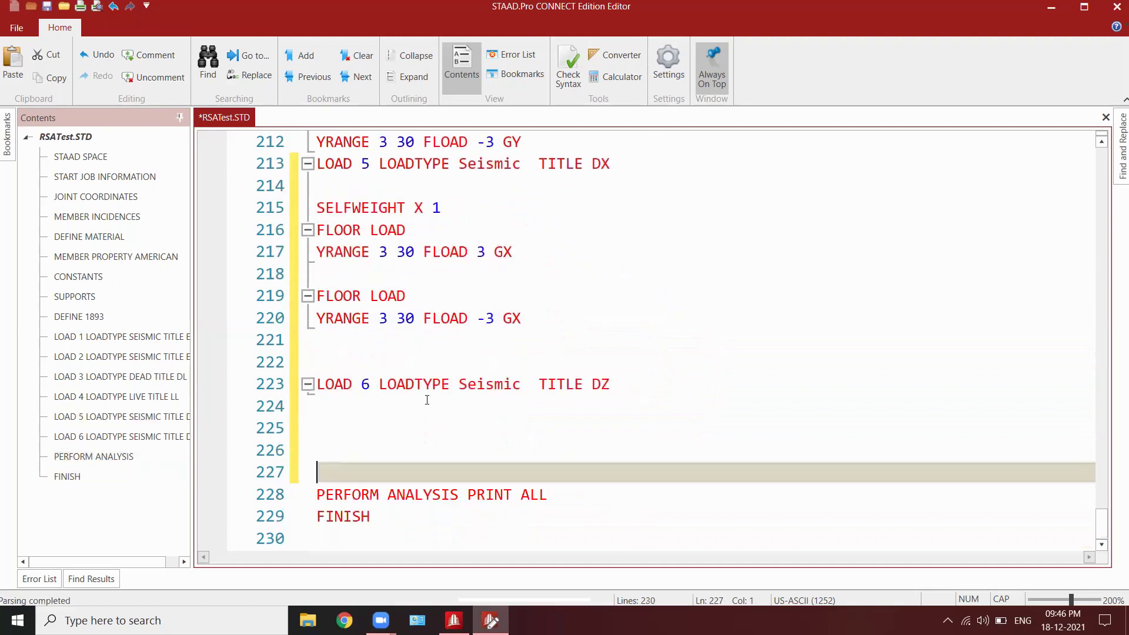
pyautogui.click(371, 411)
pyautogui.press('Return')
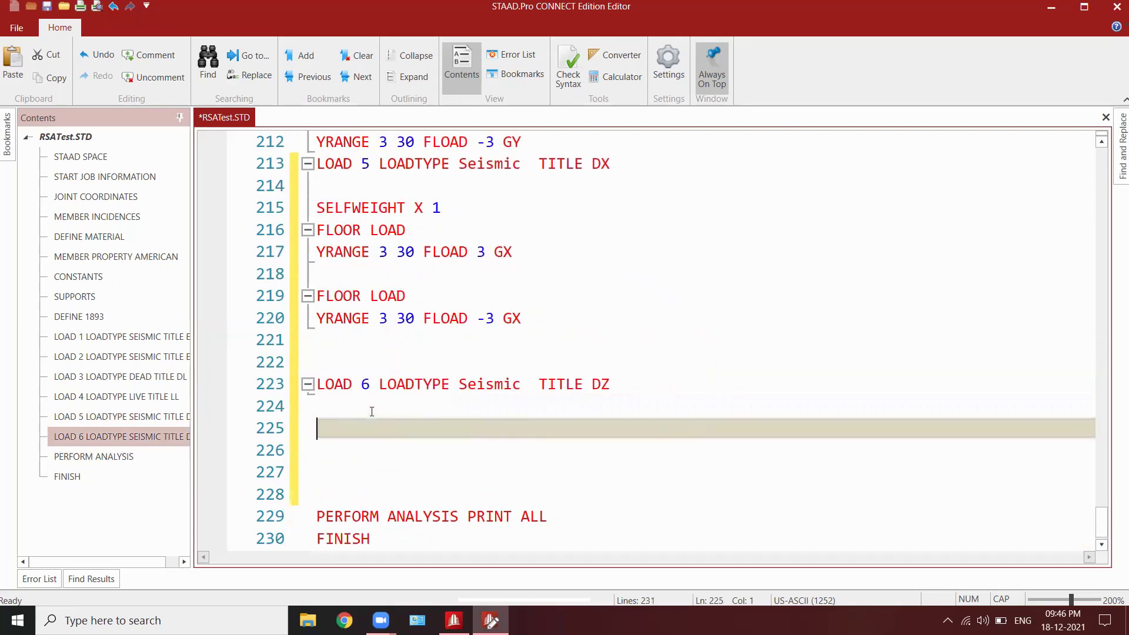
pyautogui.hotkey('ctrl', 'v')
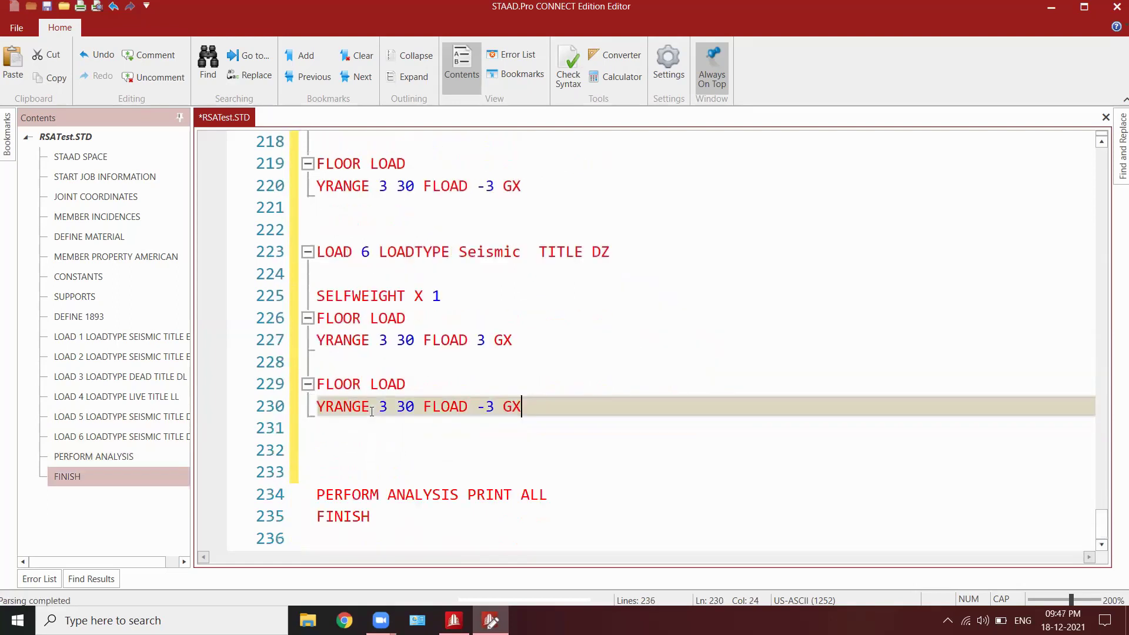
# Change the LOAD 6 selfweight direction to Z and both floor load directions to GZ, then save and close the command file.
pyautogui.click(423, 295)
pyautogui.press('BackSpace')
pyautogui.write('Z')
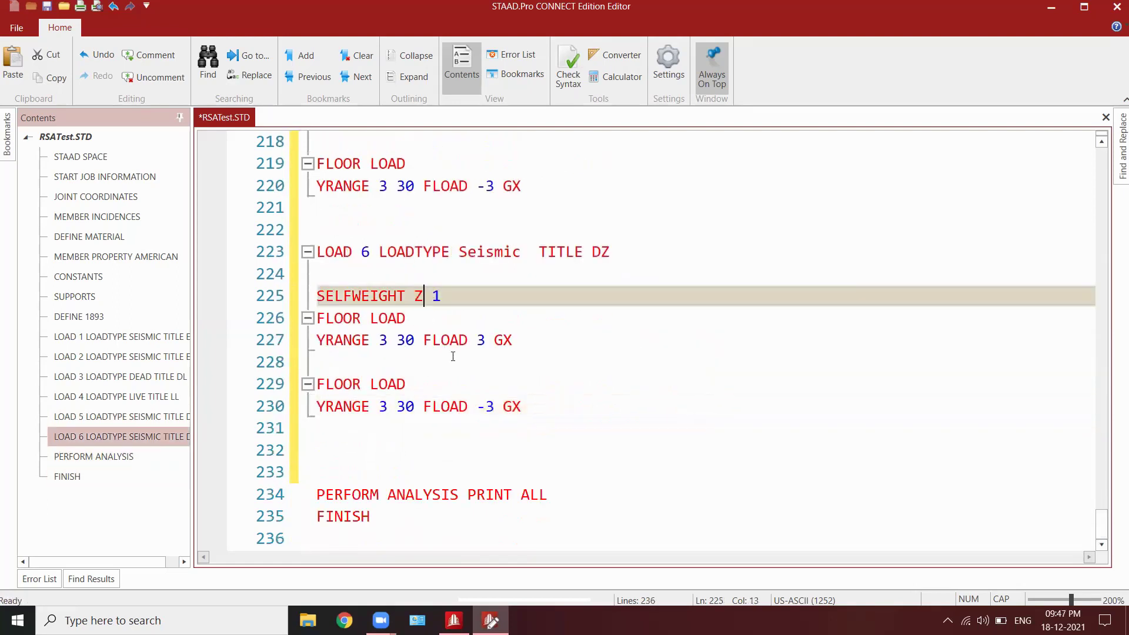
pyautogui.click(512, 341)
pyautogui.press('BackSpace')
pyautogui.write('Z')
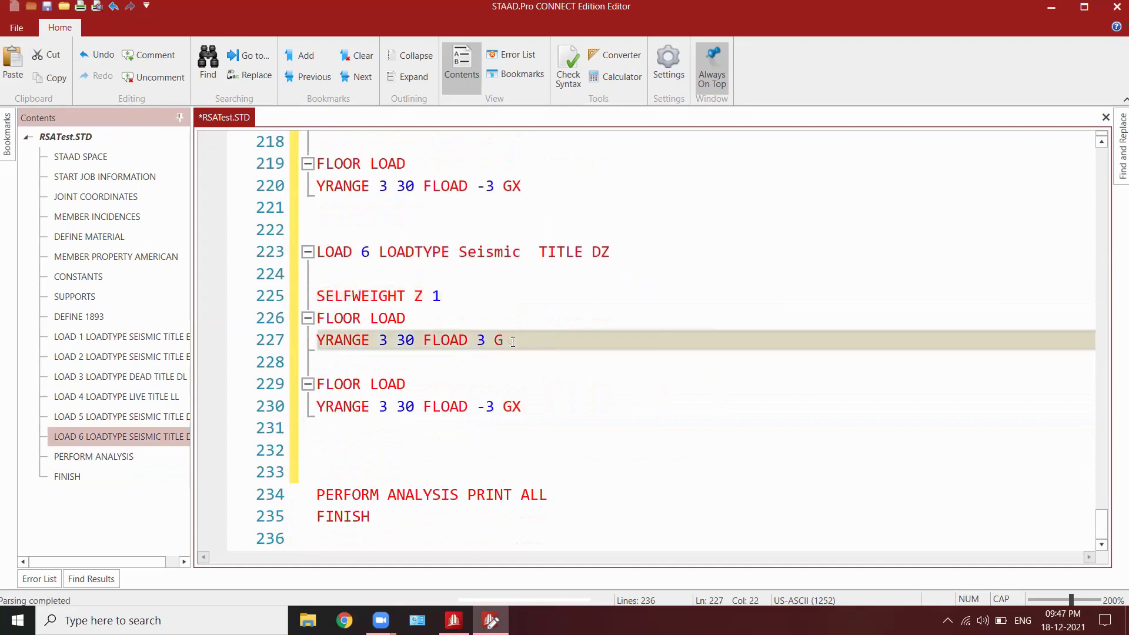
pyautogui.click(520, 407)
pyautogui.press('BackSpace')
pyautogui.write('Z')
pyautogui.hotkey('ctrl', 's')
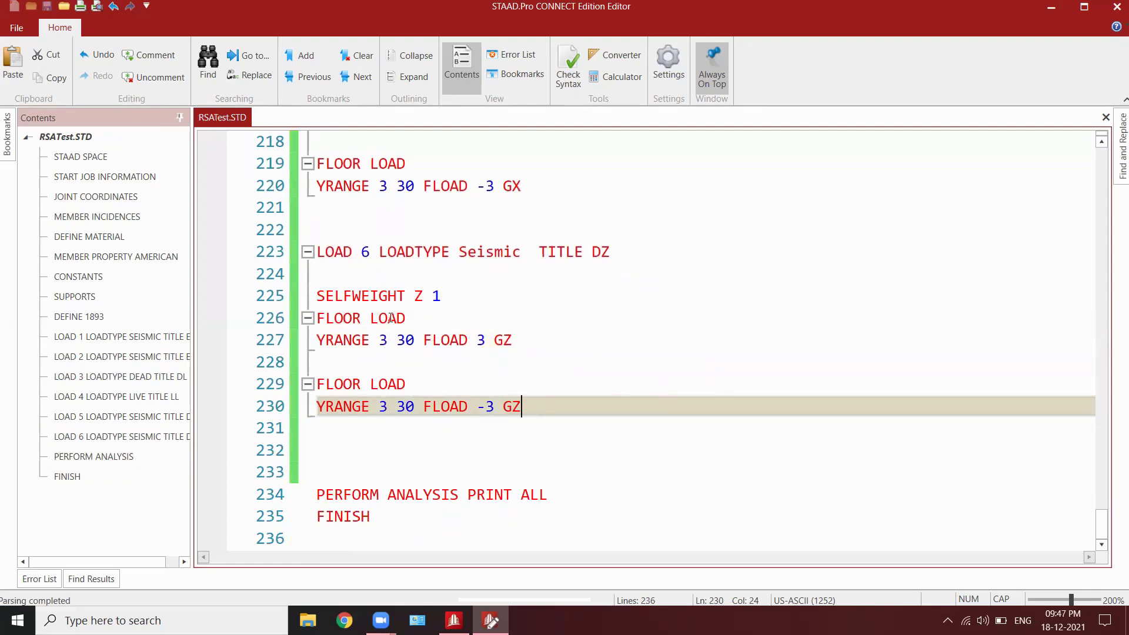
pyautogui.click(1114, 7)
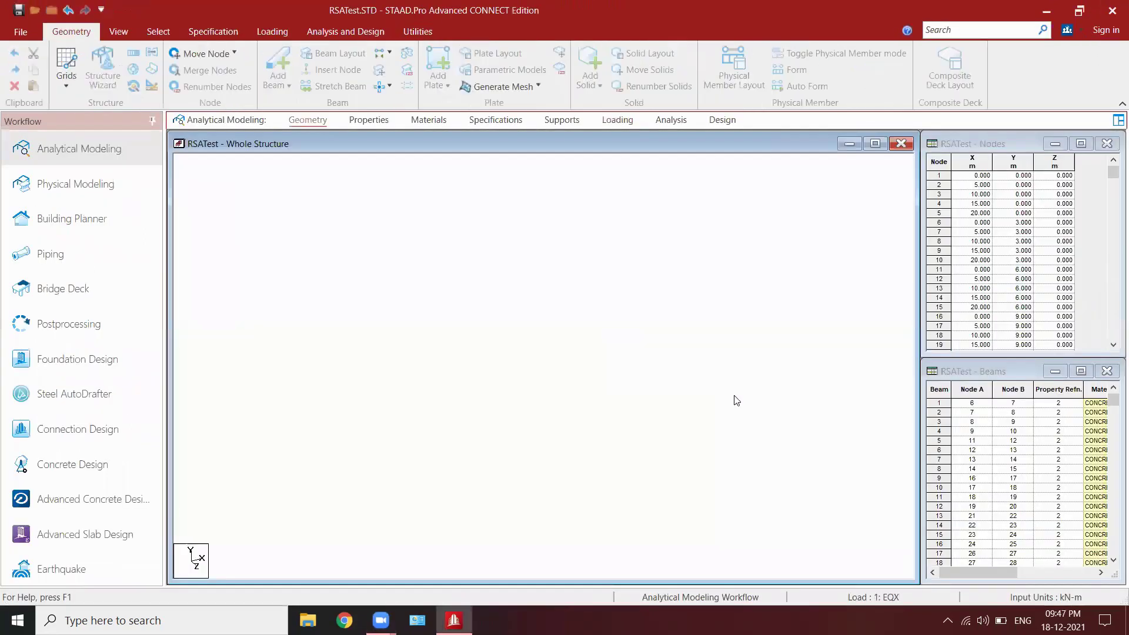
# Review the load items of DX and DZ, and make the second floor load in each positive 3 in the command file, saving it.
pyautogui.click(618, 121)
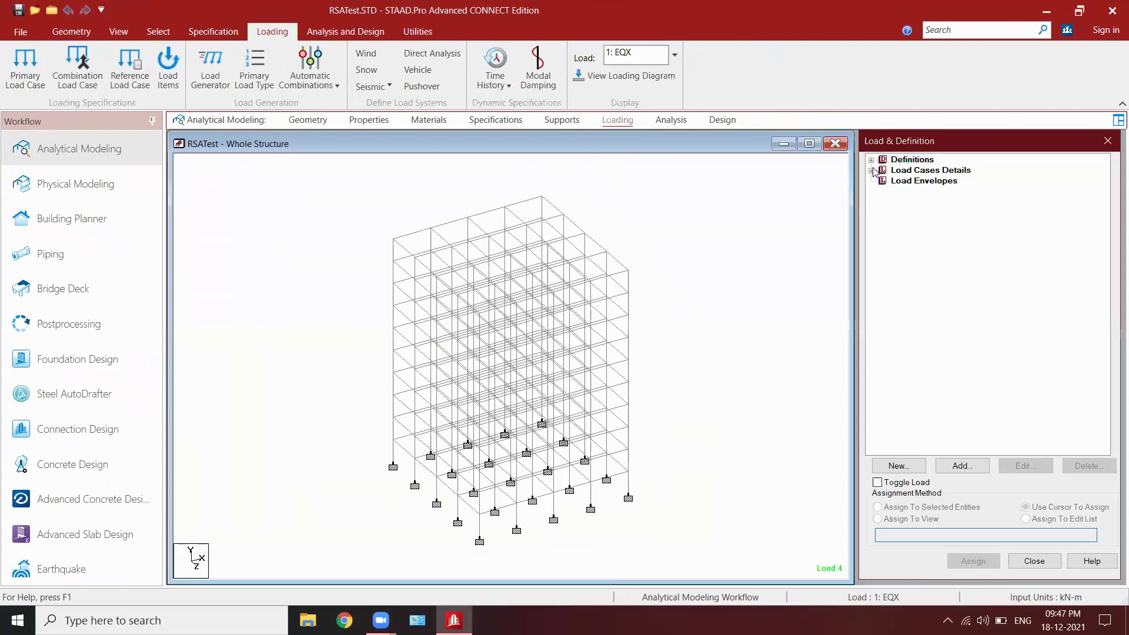
pyautogui.click(871, 170)
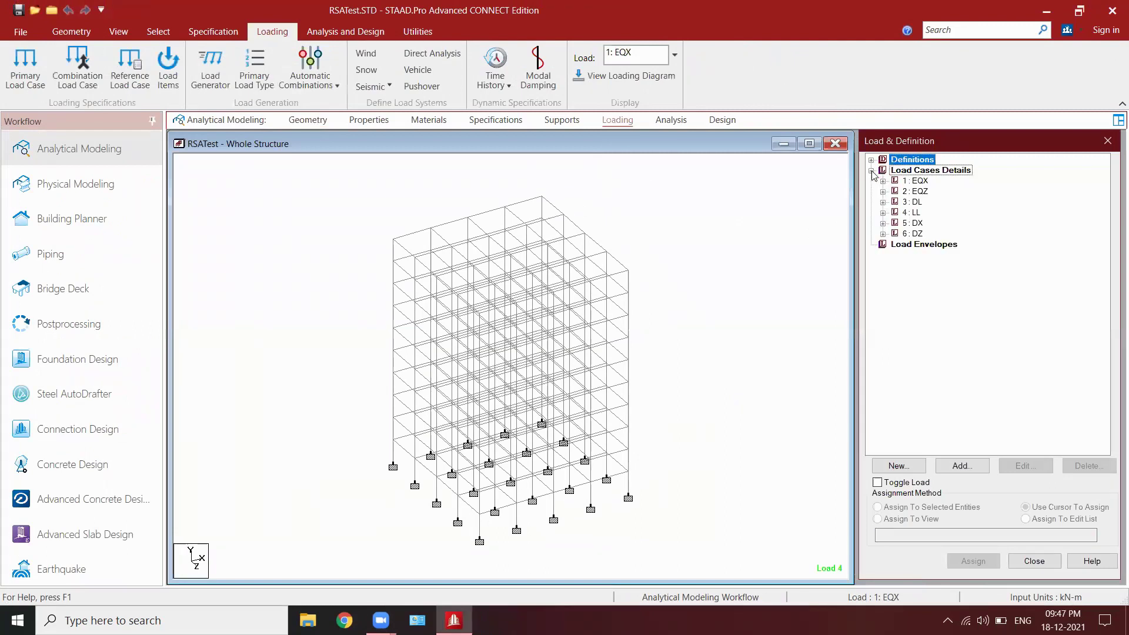
pyautogui.click(883, 223)
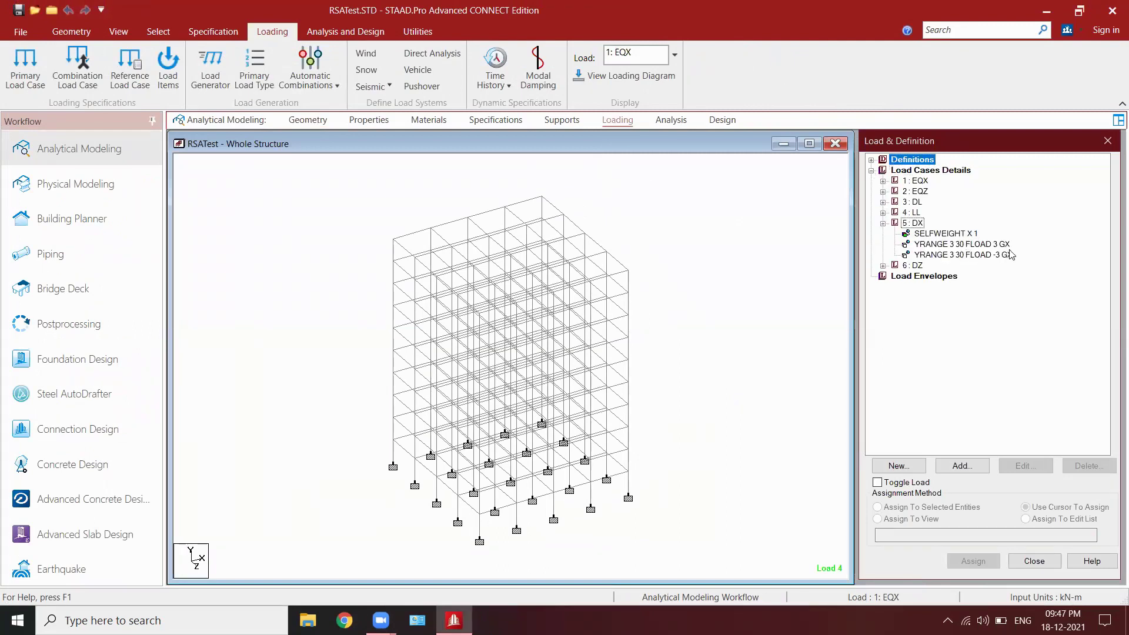
pyautogui.click(883, 266)
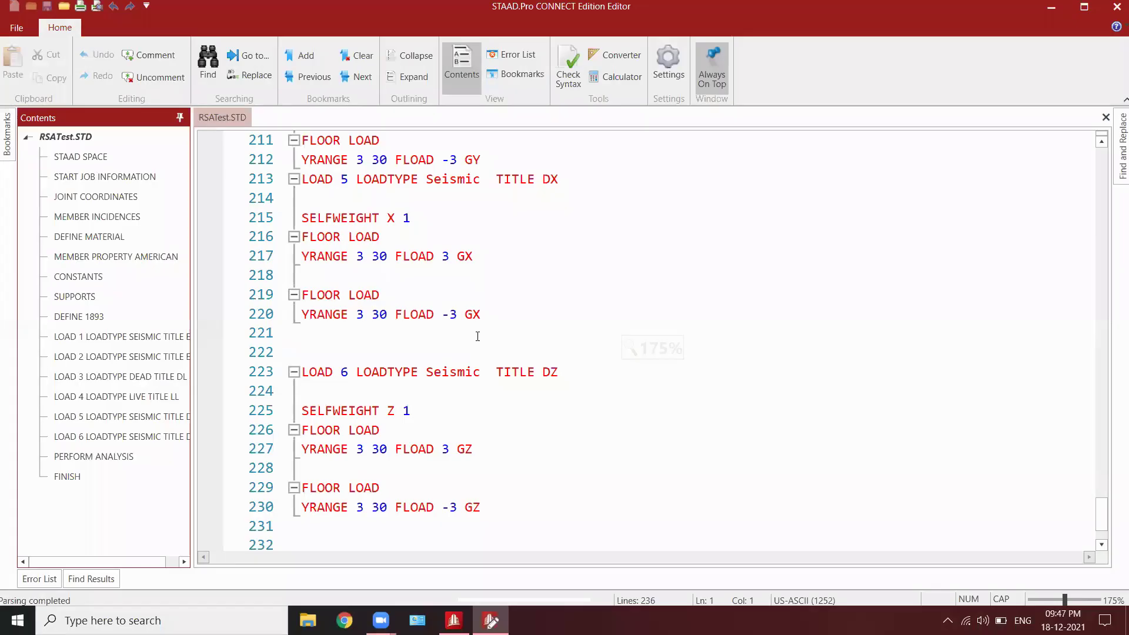
pyautogui.click(451, 314)
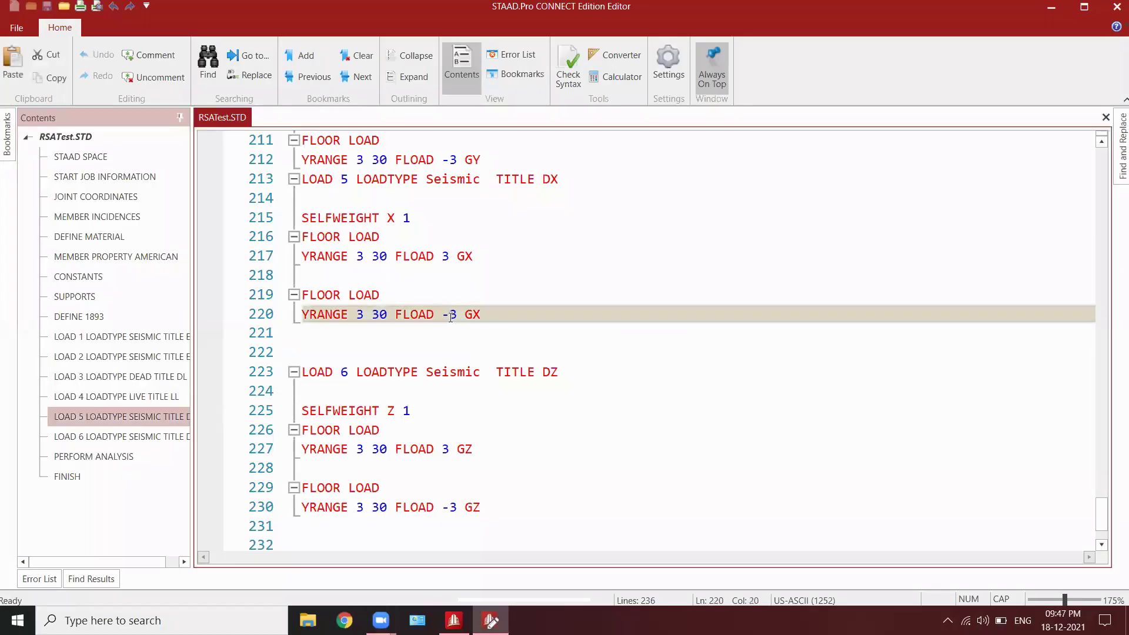
pyautogui.press('BackSpace')
pyautogui.click(451, 507)
pyautogui.press('BackSpace')
pyautogui.hotkey('ctrl', 's')
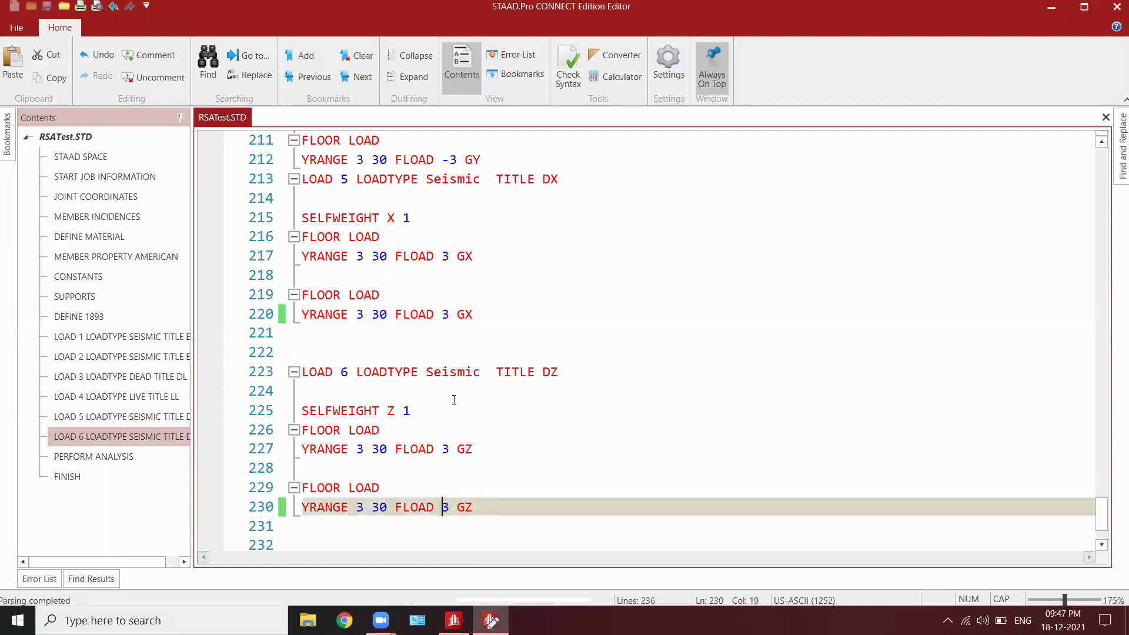
pyautogui.click(1116, 6)
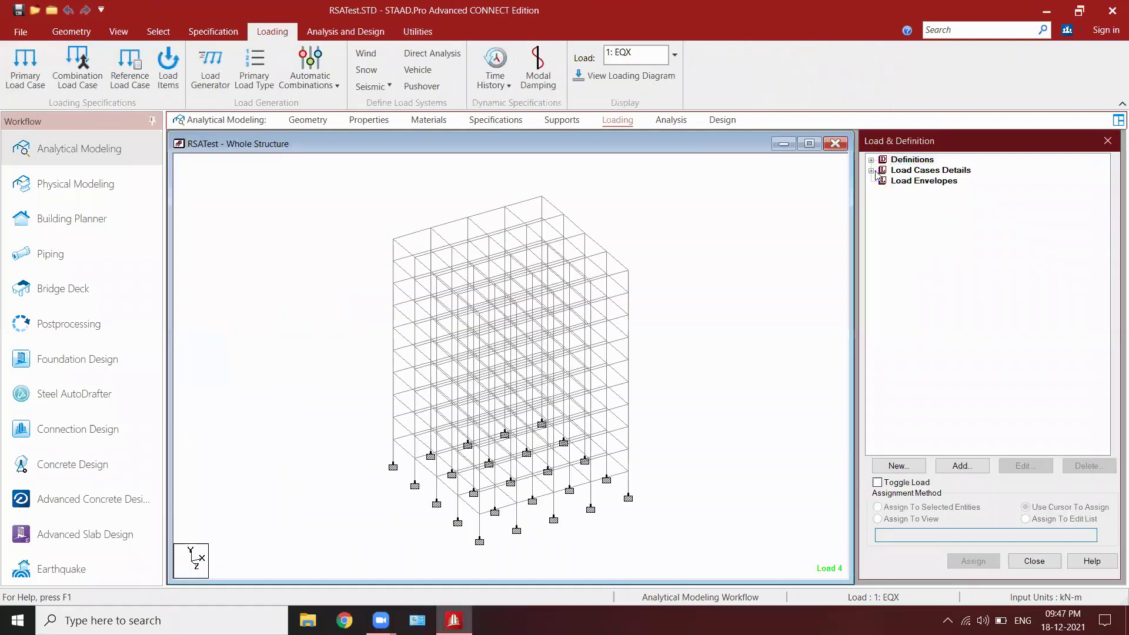
# Start a new response spectrum load item for load case 5: DX with the code IS-1893 2002.
pyautogui.click(871, 170)
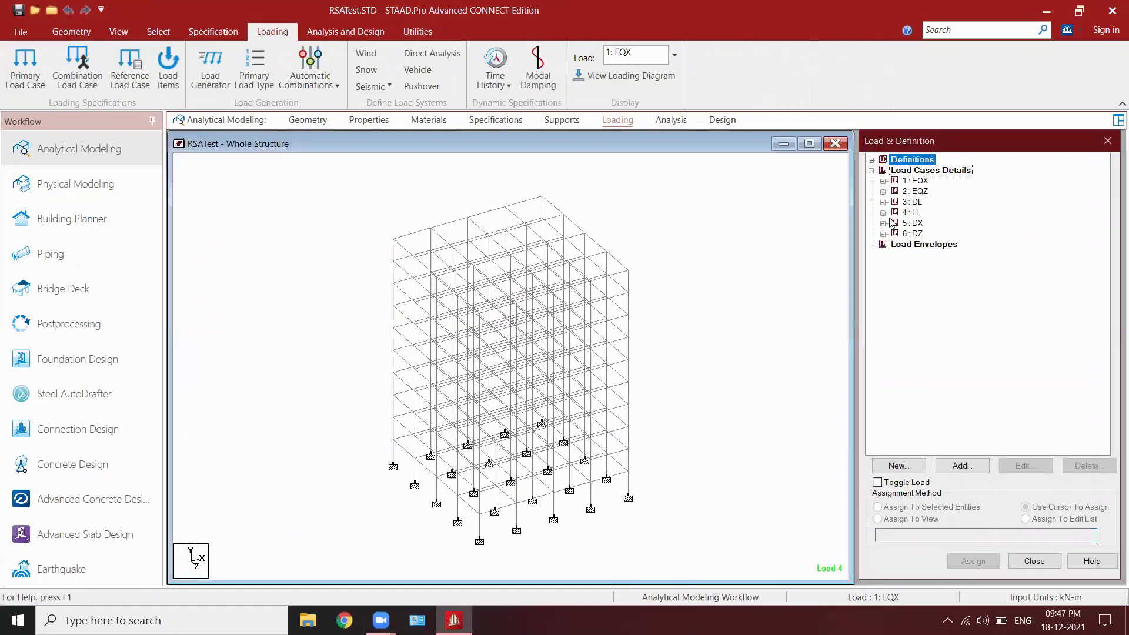
pyautogui.click(882, 223)
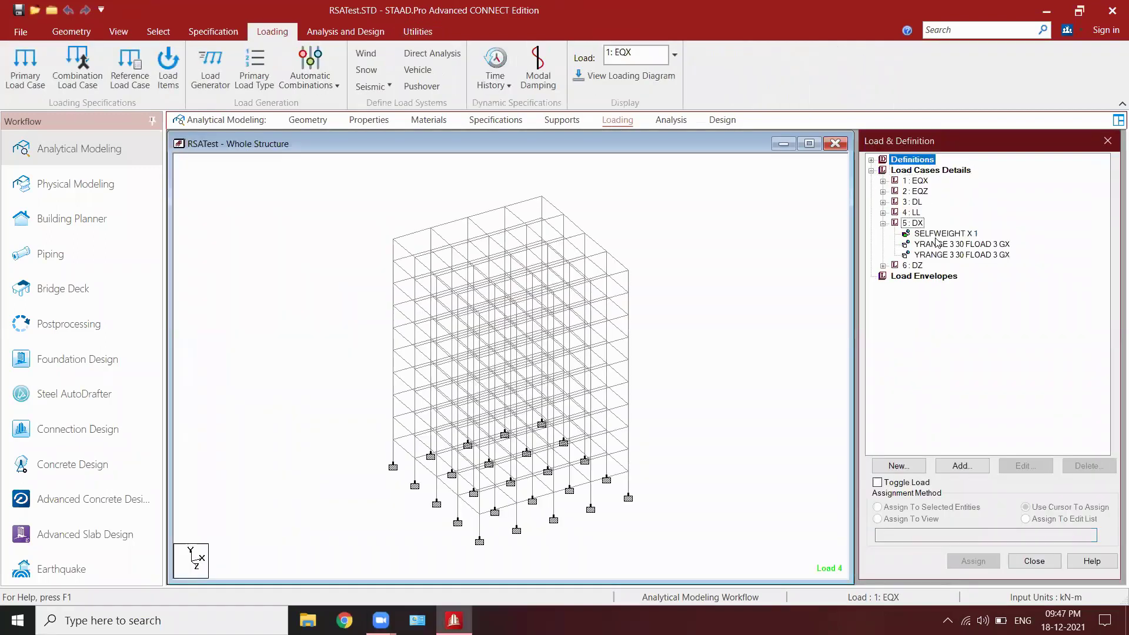
pyautogui.click(882, 265)
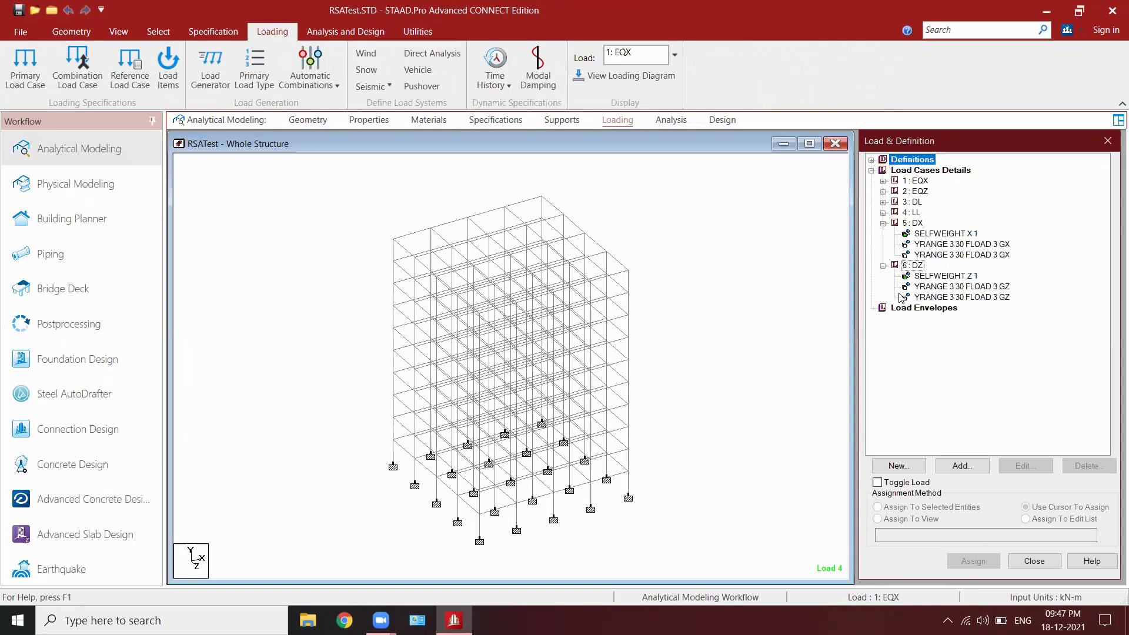
pyautogui.click(908, 224)
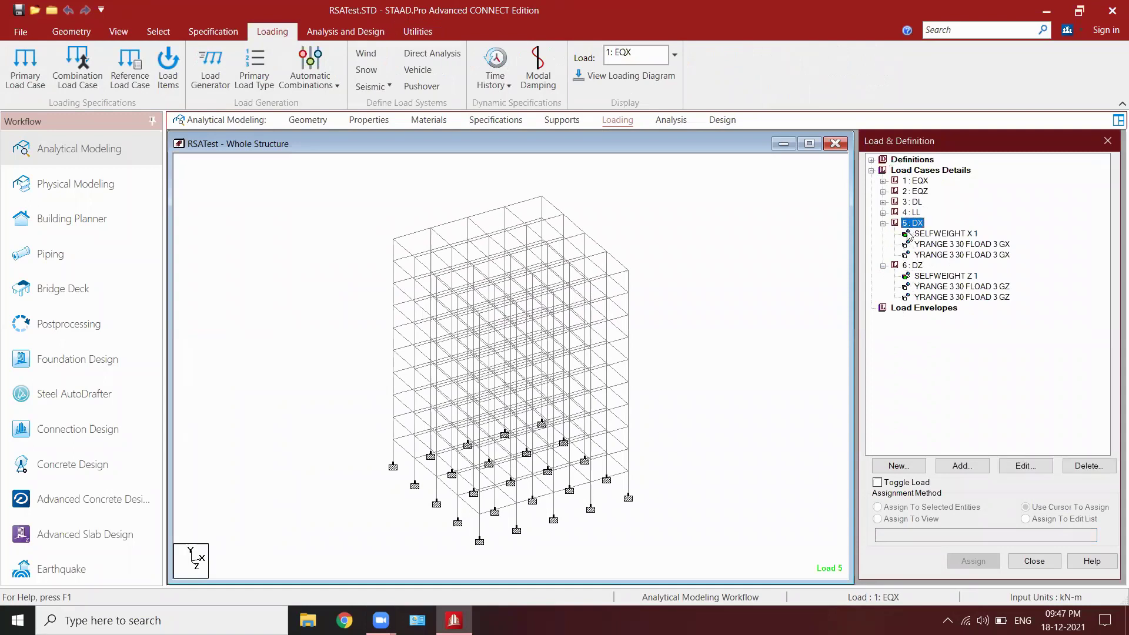
pyautogui.click(969, 466)
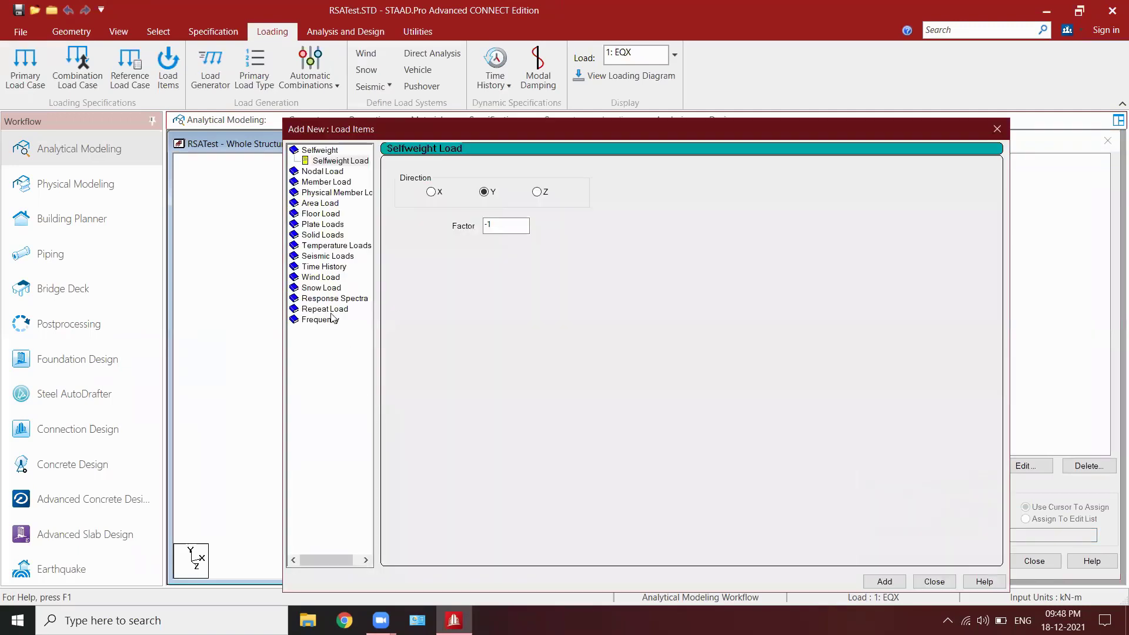
pyautogui.click(331, 299)
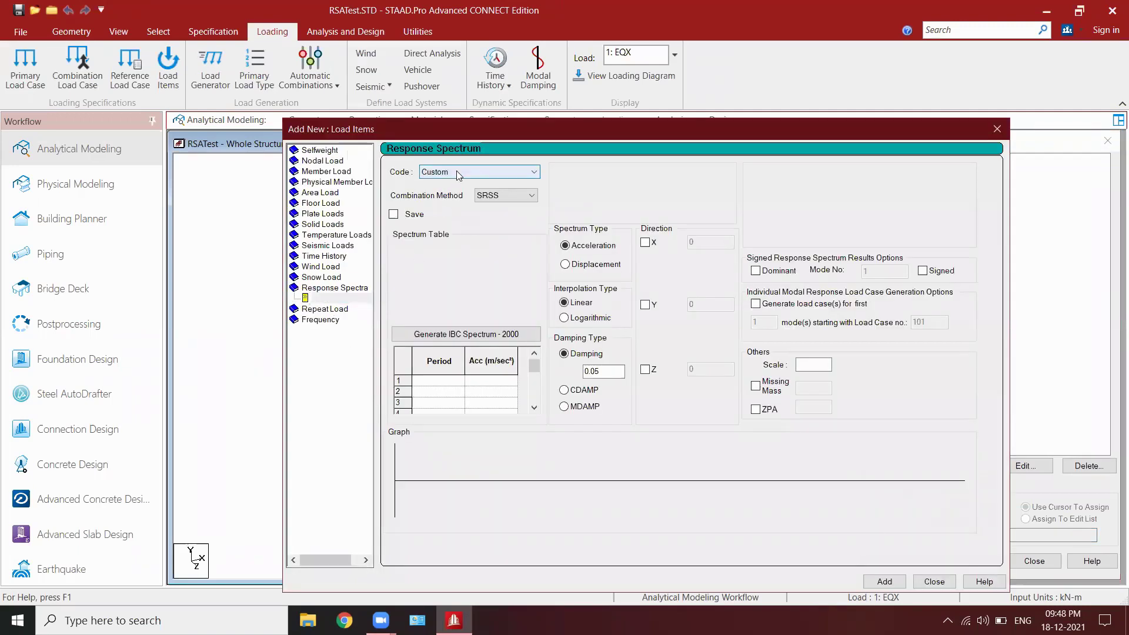
pyautogui.click(459, 171)
pyautogui.click(460, 194)
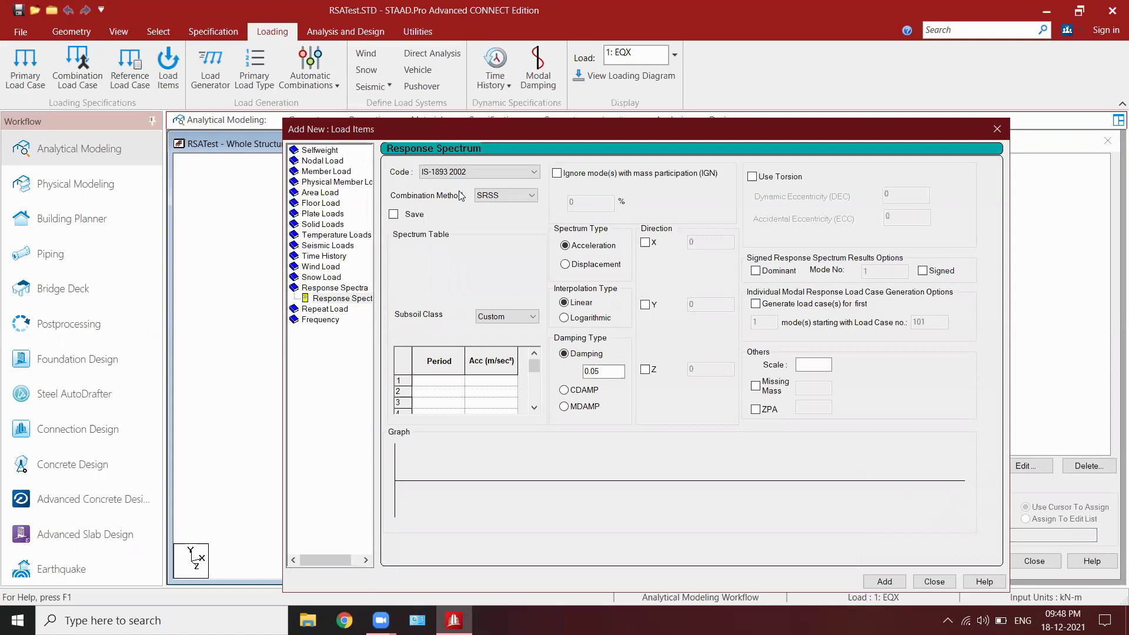
# Set the response spectrum's combination method to CQC and subsoil class to Soft Soil, and enable direction X.
pyautogui.click(497, 196)
pyautogui.click(495, 229)
pyautogui.click(510, 316)
pyautogui.click(505, 358)
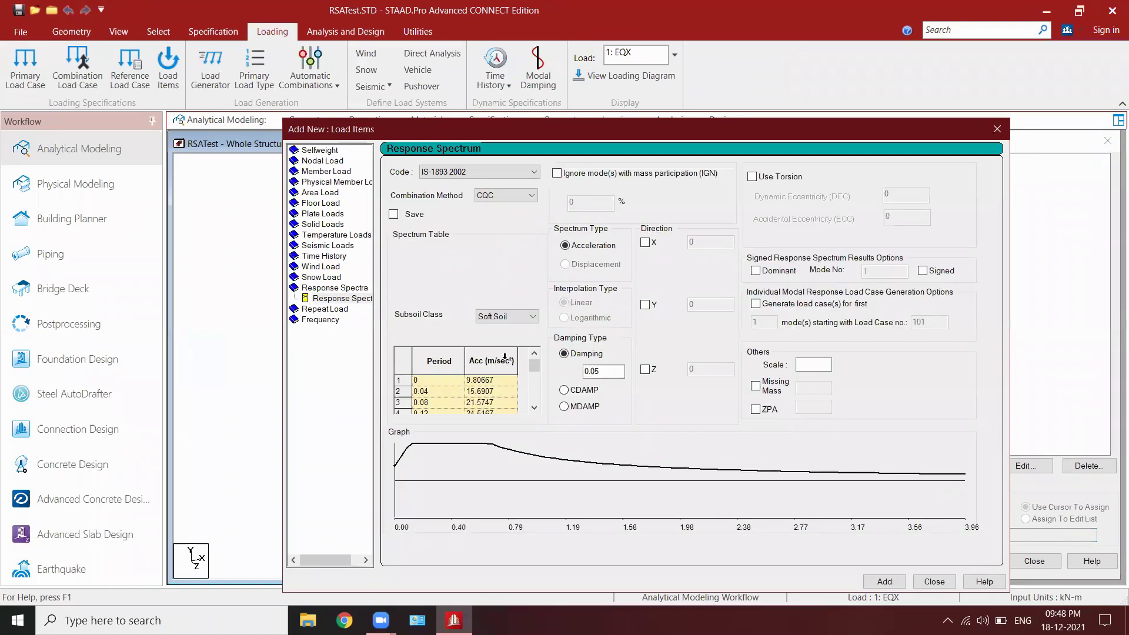
pyautogui.click(646, 243)
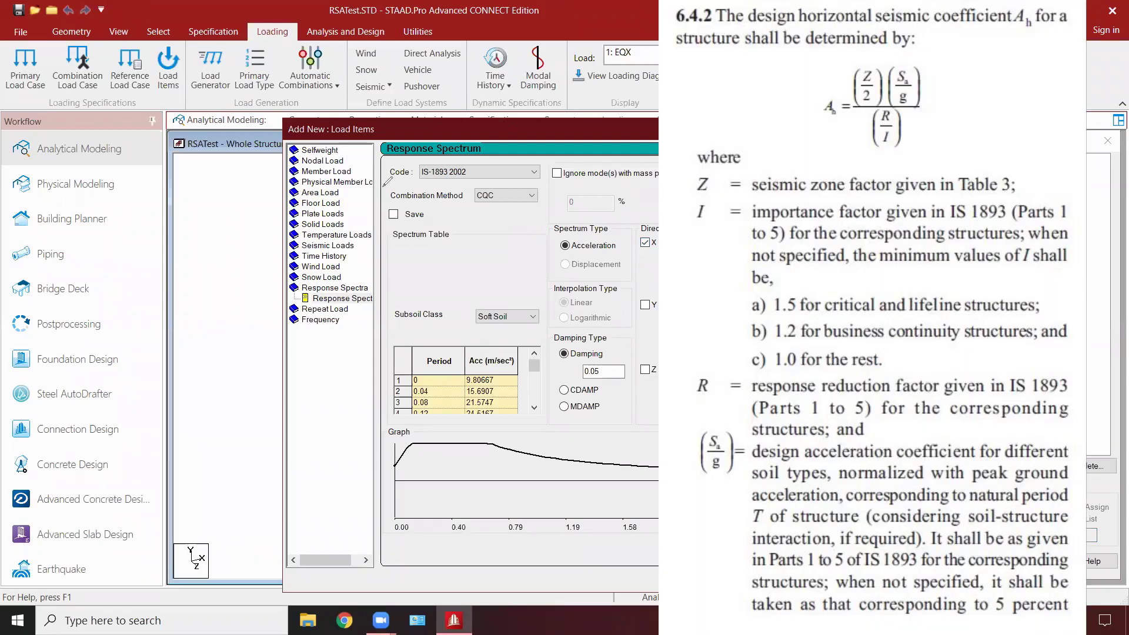
pyautogui.moveTo(190, 276); pyautogui.dragTo(233, 288)
pyautogui.moveTo(187, 322)
pyautogui.mouseDown()
pyautogui.moveTo(200, 316)
pyautogui.moveTo(218, 334)
pyautogui.moveTo(256, 323)
pyautogui.mouseUp()
pyautogui.moveTo(255, 275); pyautogui.dragTo(258, 295)
pyautogui.moveTo(282, 216)
pyautogui.mouseDown()
pyautogui.moveTo(316, 216)
pyautogui.moveTo(297, 254)
pyautogui.moveTo(321, 288)
pyautogui.moveTo(316, 311)
pyautogui.mouseUp()
pyautogui.moveTo(339, 211)
pyautogui.mouseDown()
pyautogui.moveTo(369, 238)
pyautogui.moveTo(347, 245)
pyautogui.mouseUp()
pyautogui.moveTo(388, 174)
pyautogui.mouseDown()
pyautogui.moveTo(420, 159)
pyautogui.moveTo(406, 202)
pyautogui.moveTo(440, 198)
pyautogui.mouseUp()
pyautogui.moveTo(392, 227); pyautogui.dragTo(442, 217)
pyautogui.moveTo(429, 234); pyautogui.dragTo(433, 269)
pyautogui.moveTo(428, 241)
pyautogui.mouseDown()
pyautogui.moveTo(454, 263)
pyautogui.moveTo(485, 250)
pyautogui.moveTo(490, 234)
pyautogui.mouseUp()
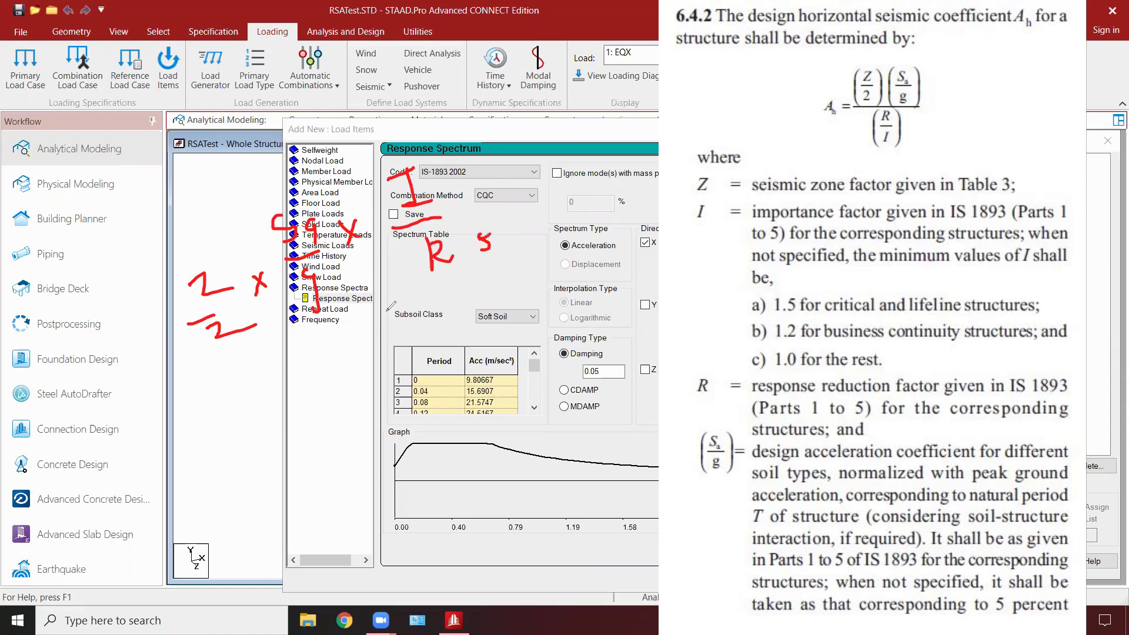
pyautogui.moveTo(297, 193)
pyautogui.mouseDown()
pyautogui.moveTo(320, 323)
pyautogui.moveTo(301, 179)
pyautogui.moveTo(288, 191)
pyautogui.mouseUp()
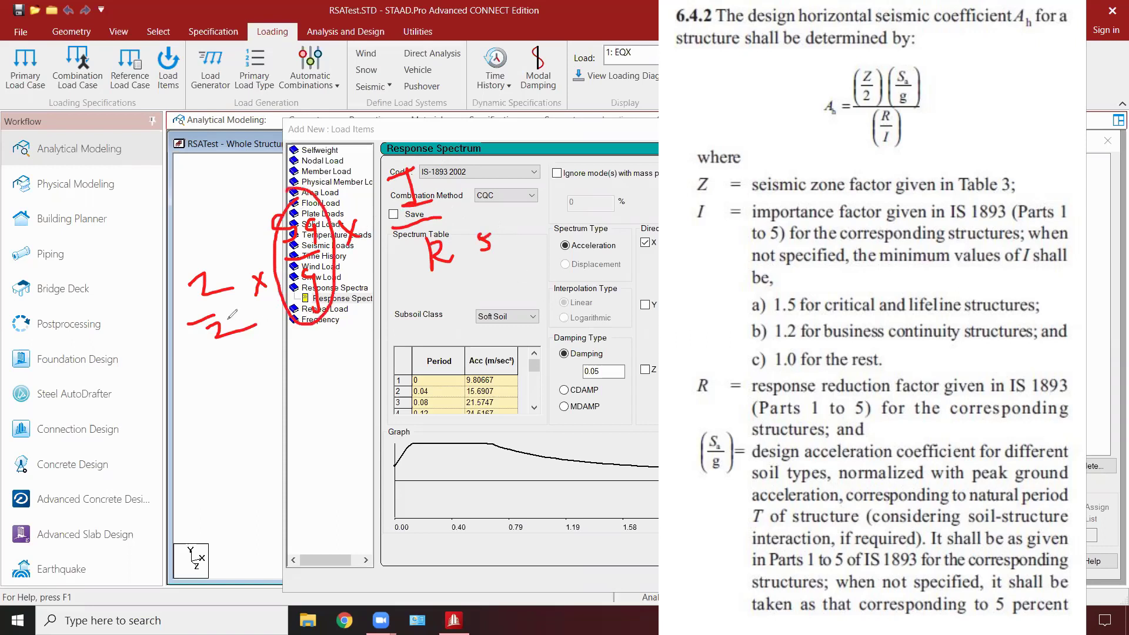
pyautogui.moveTo(258, 421)
pyautogui.mouseDown()
pyautogui.moveTo(282, 413)
pyautogui.moveTo(269, 451)
pyautogui.moveTo(302, 433)
pyautogui.moveTo(284, 428)
pyautogui.mouseUp()
pyautogui.moveTo(253, 390)
pyautogui.mouseDown()
pyautogui.moveTo(319, 385)
pyautogui.moveTo(315, 397)
pyautogui.mouseUp()
pyautogui.click(272, 377)
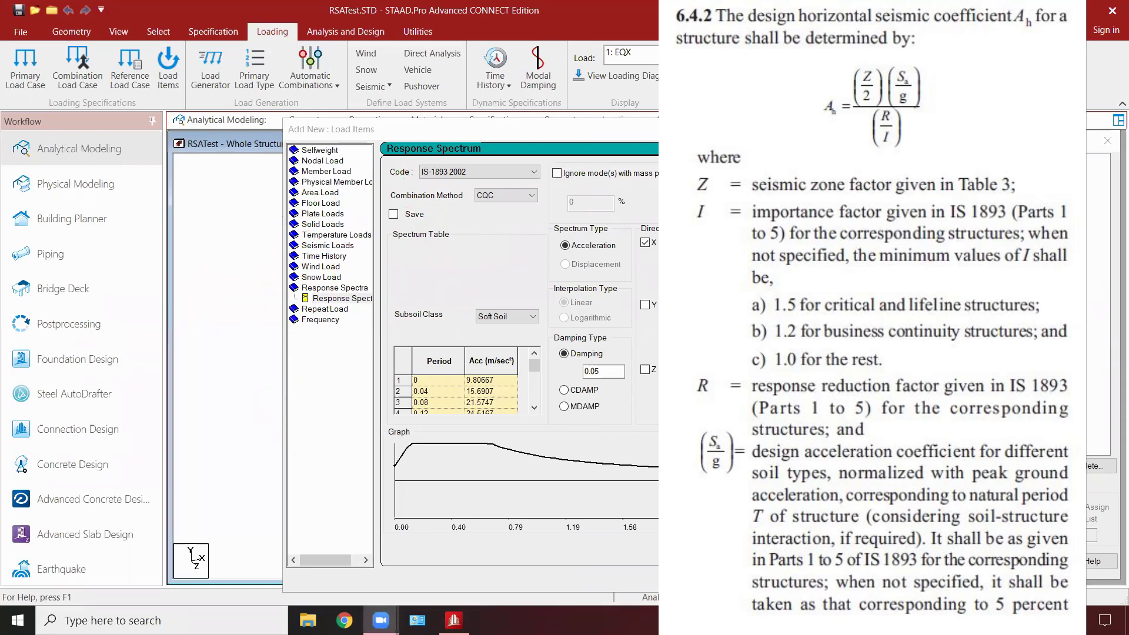
# Set the X direction factor to 0.024 and the scale to 1, and add the response spectrum to load case DX.
pyautogui.moveTo(699, 243); pyautogui.dragTo(681, 241)
pyautogui.write('0.024')
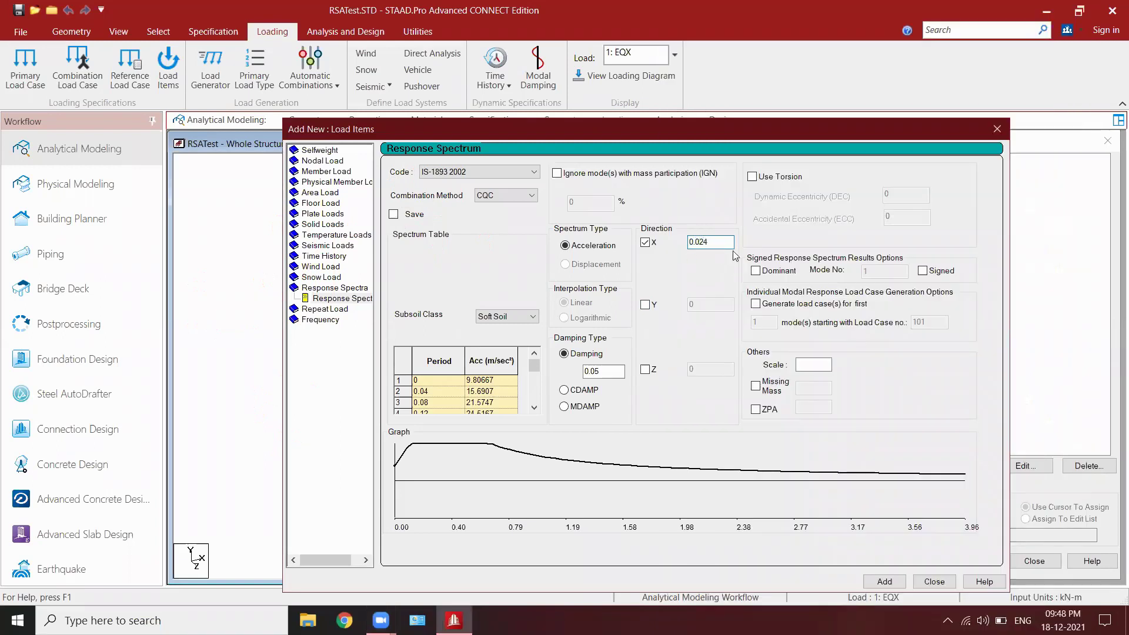
pyautogui.click(814, 364)
pyautogui.write('1')
pyautogui.click(604, 371)
pyautogui.click(884, 581)
pyautogui.click(934, 582)
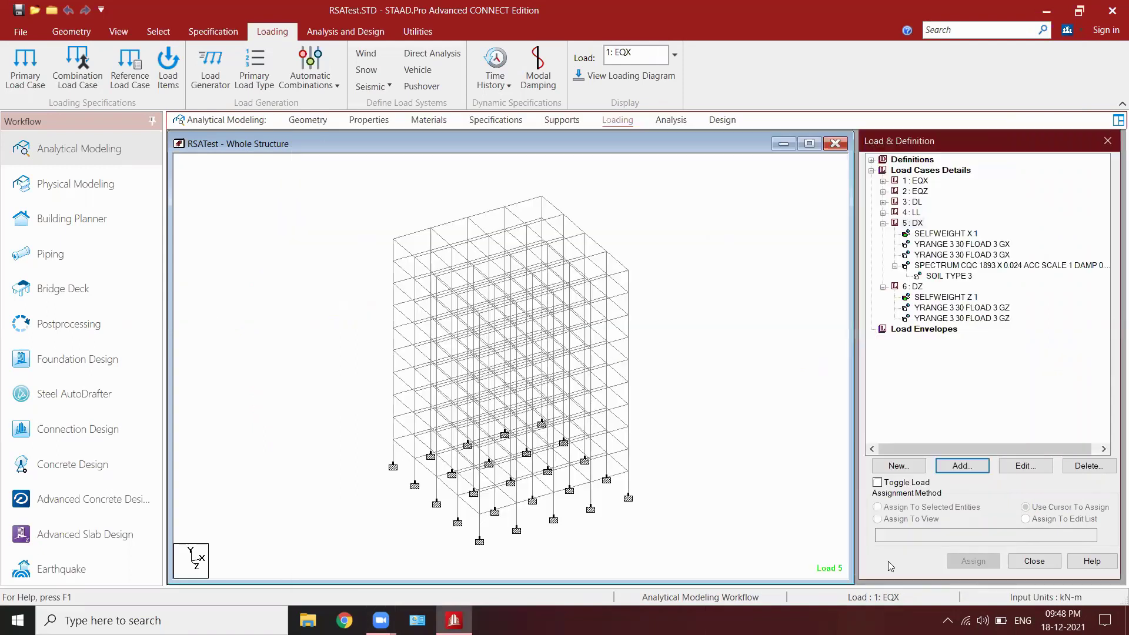
# Start a new response spectrum load item for load case 6: DZ with the code IS-1893 2002.
pyautogui.click(912, 286)
pyautogui.click(961, 466)
pyautogui.click(324, 298)
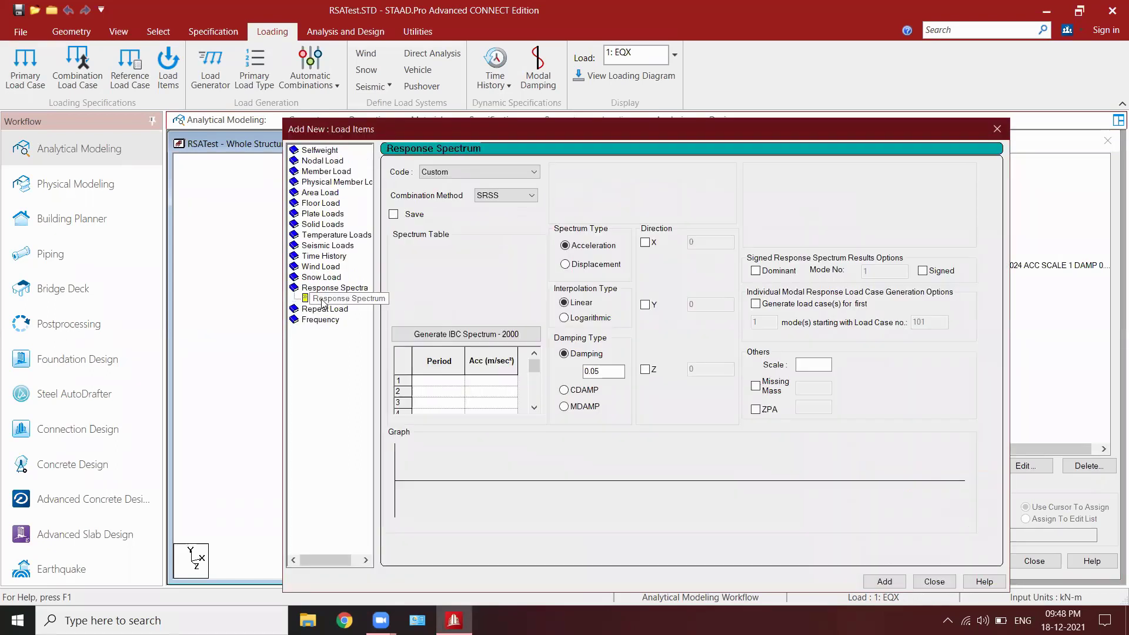
pyautogui.click(459, 172)
pyautogui.click(470, 194)
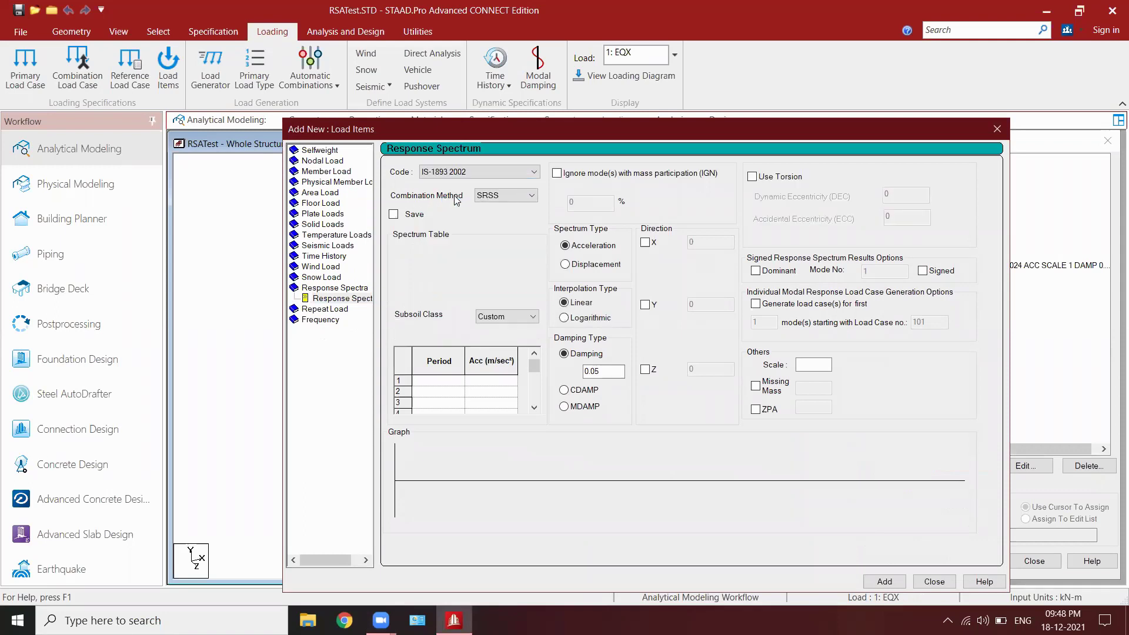
# Set the DZ spectrum's combination method to CQC and subsoil class to Soft Soil, and enable direction Z.
pyautogui.click(499, 198)
pyautogui.click(499, 223)
pyautogui.click(499, 317)
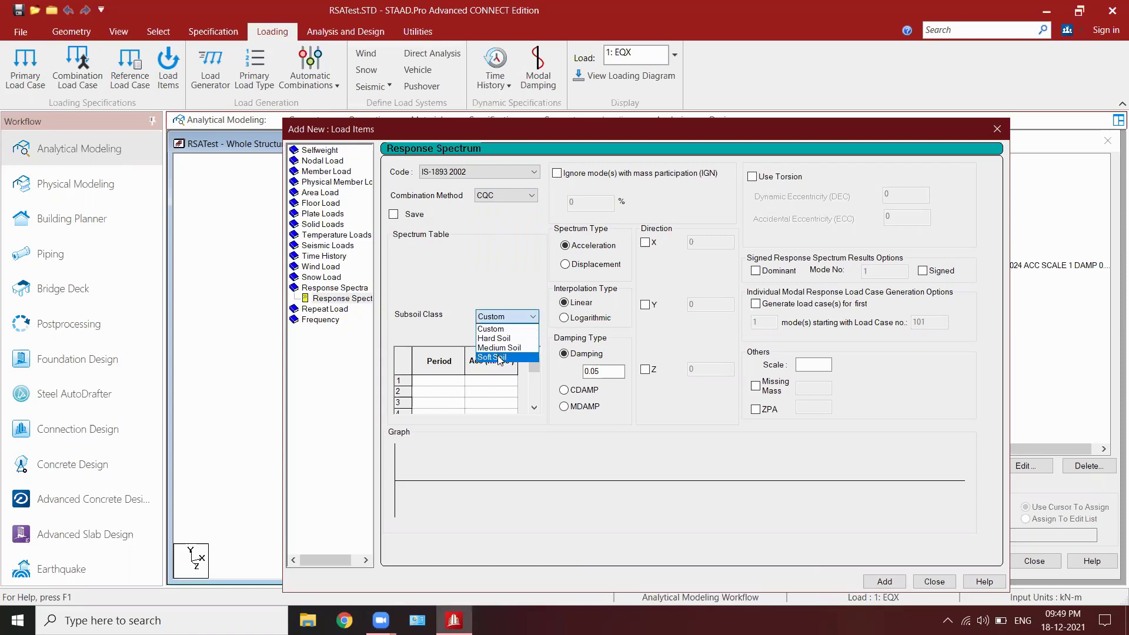
pyautogui.click(499, 356)
pyautogui.click(645, 369)
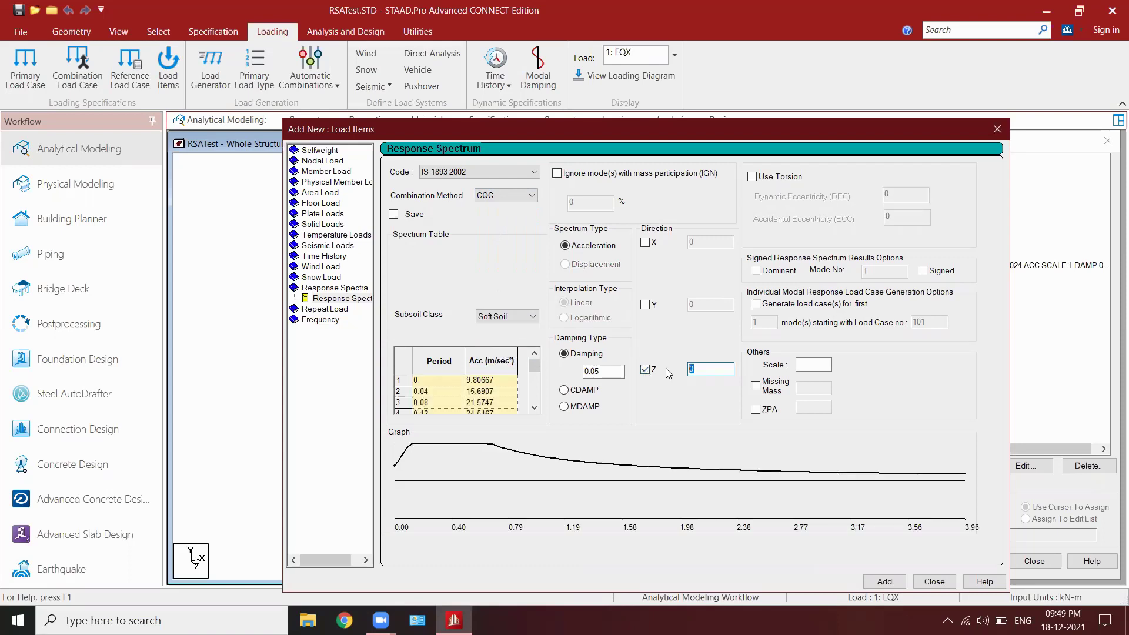
# Set the Z direction factor to 0.024 and the scale to 1, and add the response spectrum to load case DZ.
pyautogui.write('0.024')
pyautogui.click(812, 365)
pyautogui.click(884, 581)
pyautogui.click(944, 584)
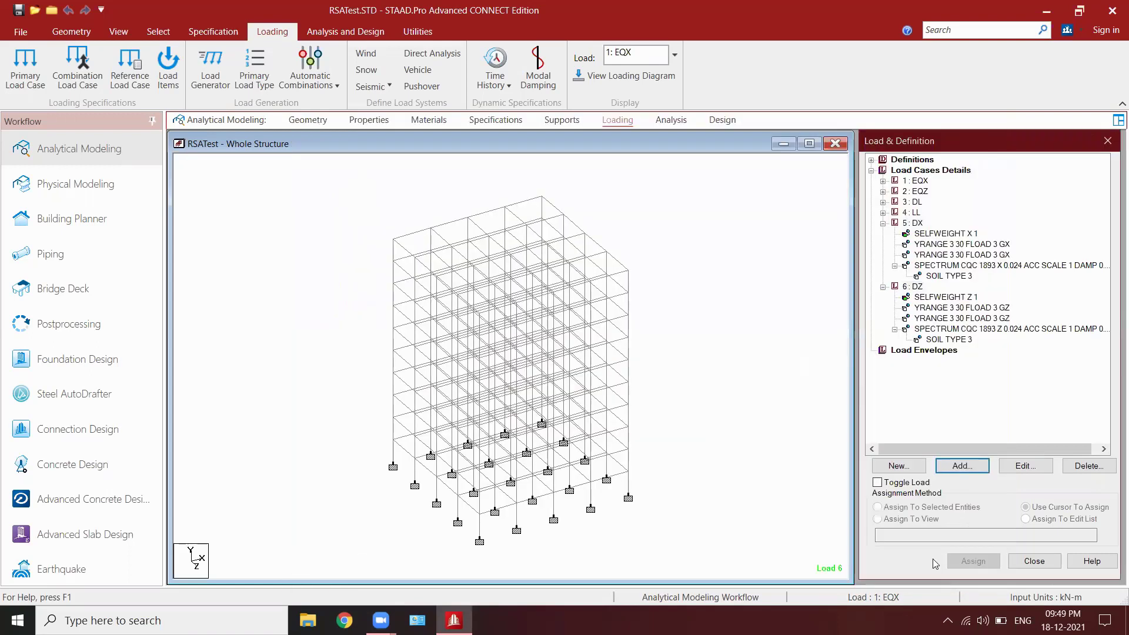
# Save the modified structure and run the analysis.
pyautogui.click(19, 10)
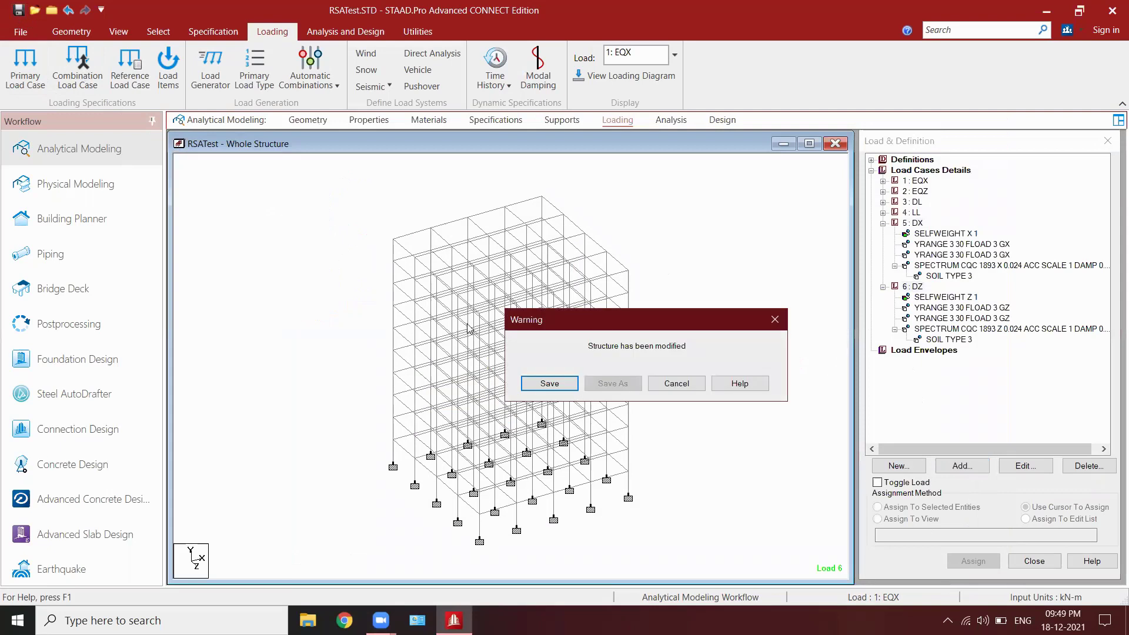
pyautogui.click(549, 383)
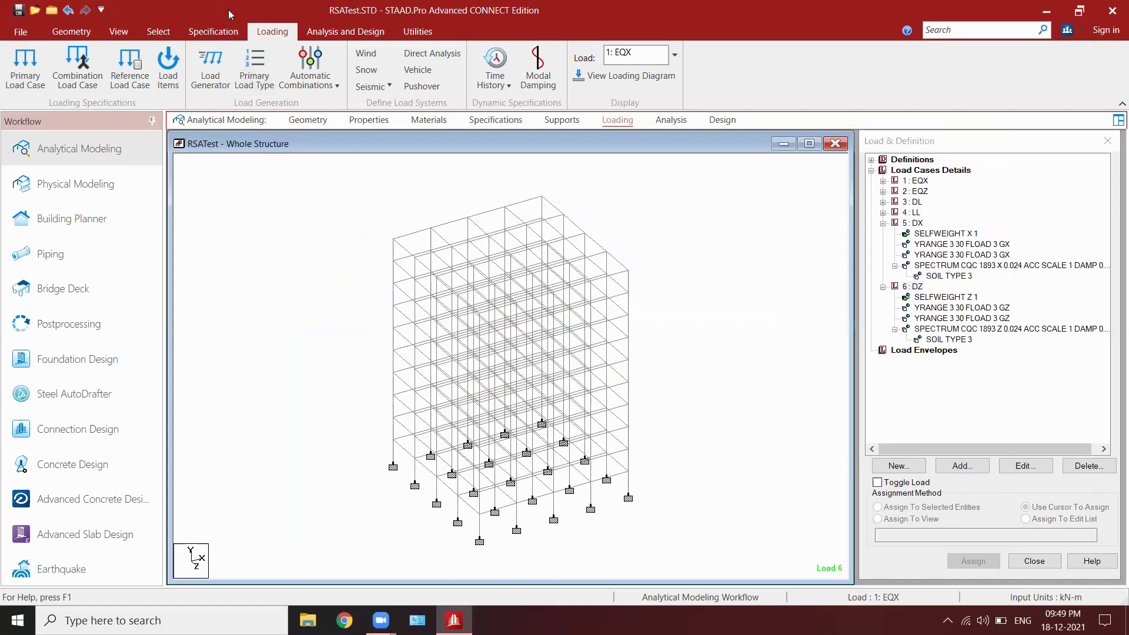
pyautogui.click(345, 31)
pyautogui.click(239, 64)
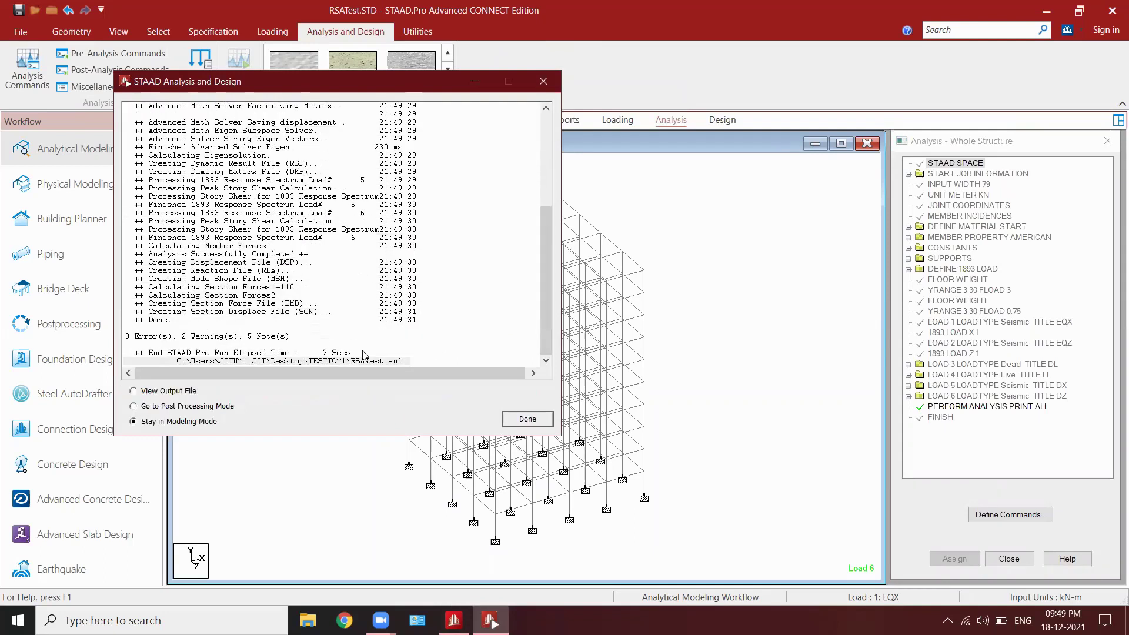
# Search the analysis output file for MODE, review the frequencies, modal weights and peak story shears of load case 5, and close the file.
pyautogui.click(520, 423)
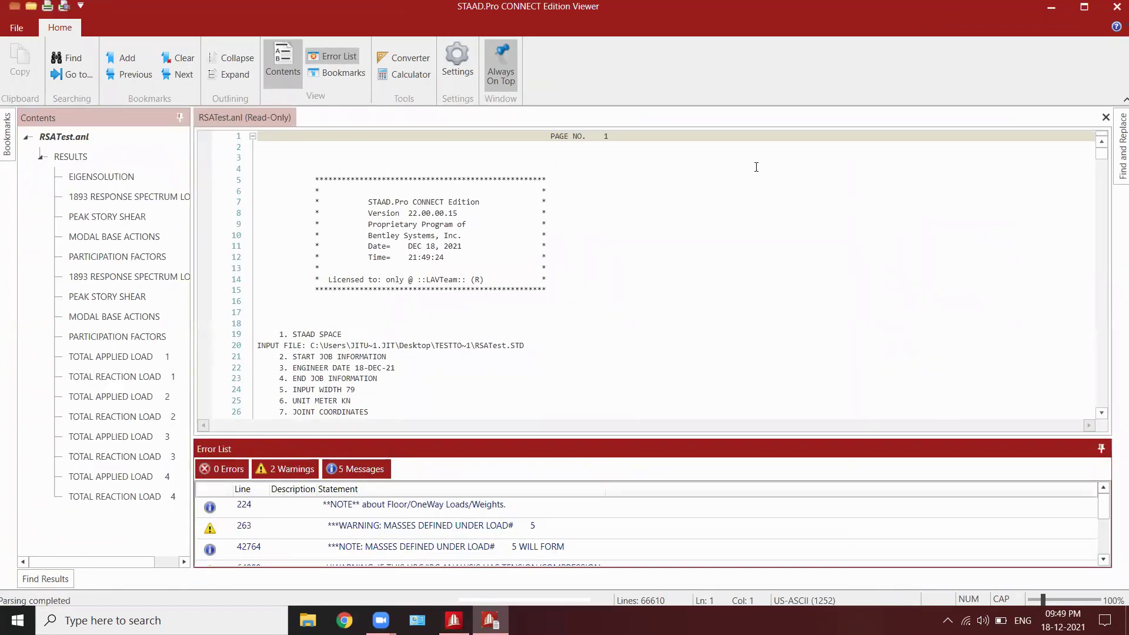
pyautogui.click(67, 58)
pyautogui.write('MODE')
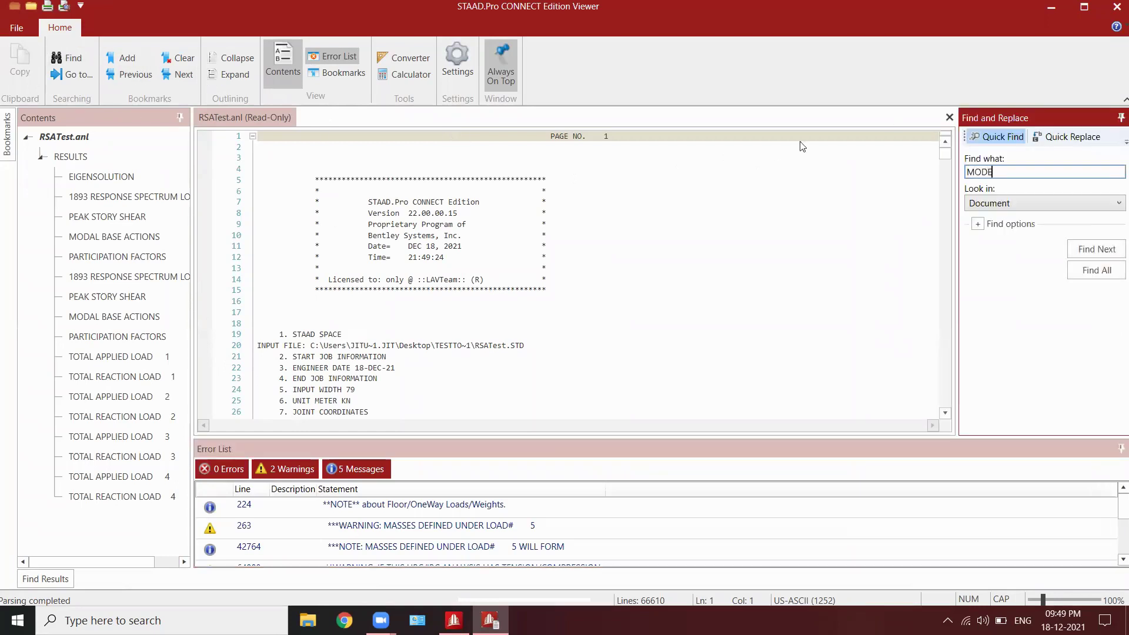
pyautogui.press('Return')
pyautogui.scroll(-6, 328, 178)
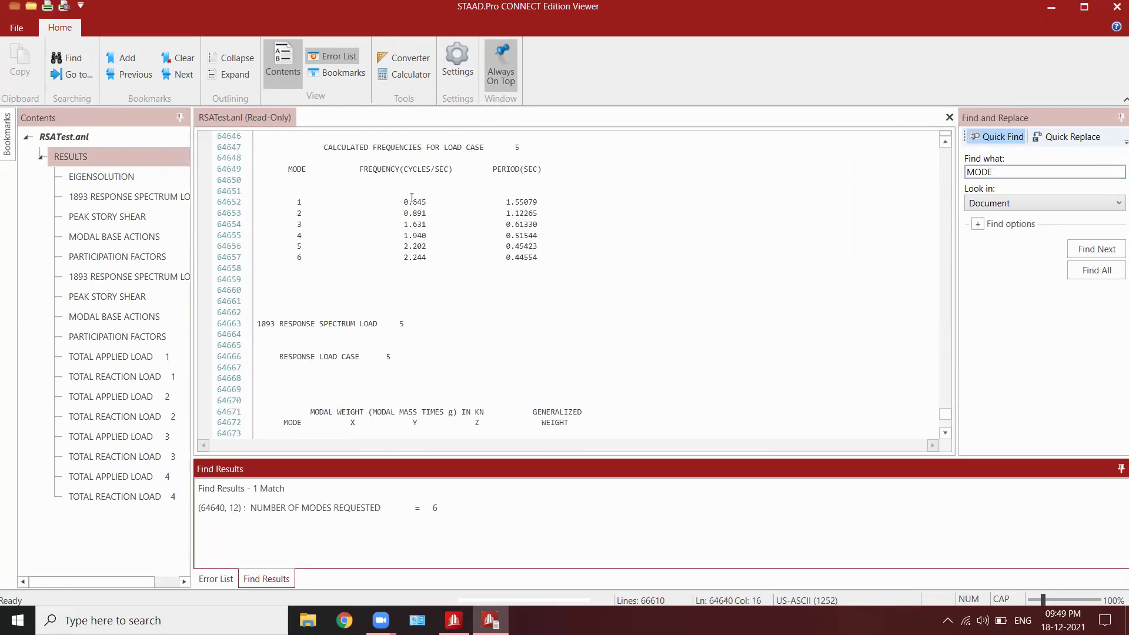
pyautogui.scroll(-17, 508, 265)
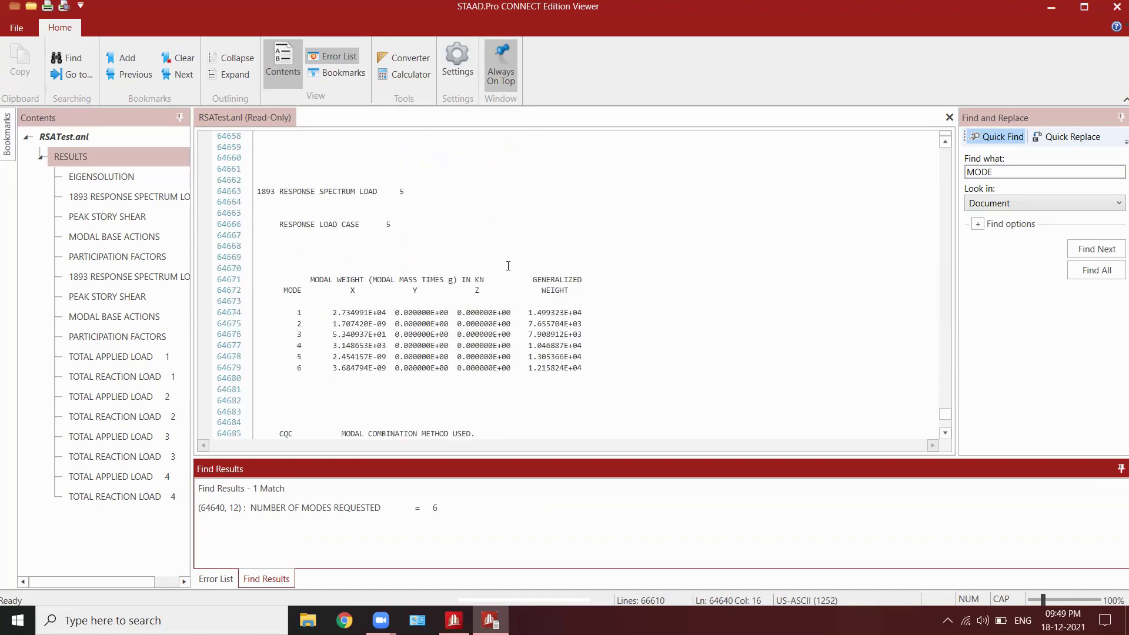
pyautogui.scroll(-5, 330, 411)
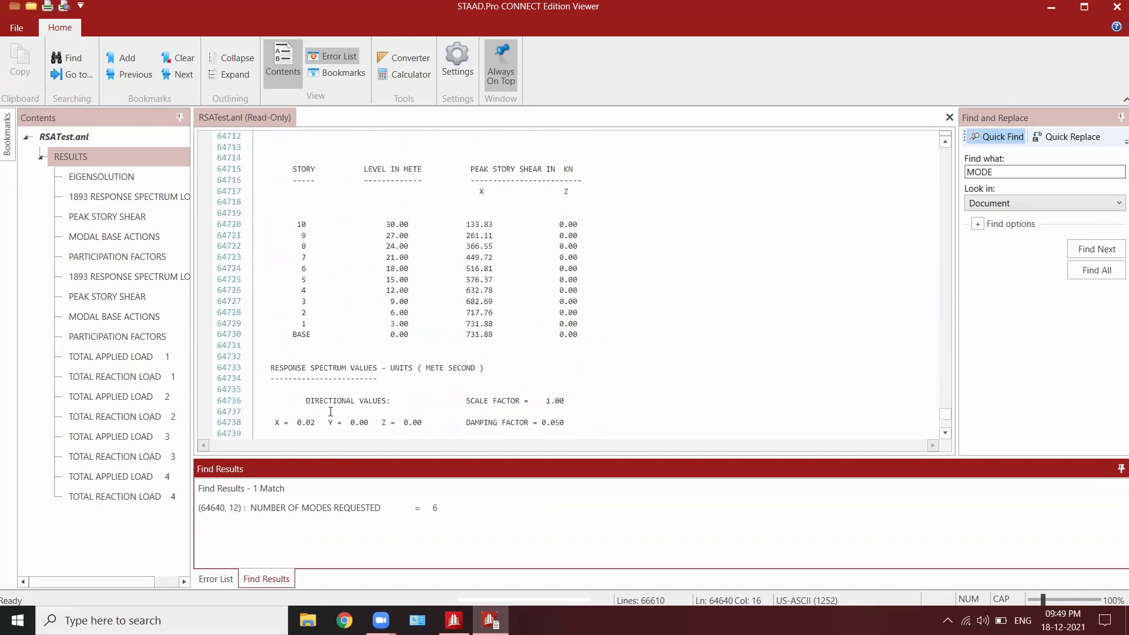
pyautogui.click(1116, 6)
# Enter postprocessing with all six load cases selected and apply the Mode animation to the structure.
pyautogui.click(63, 329)
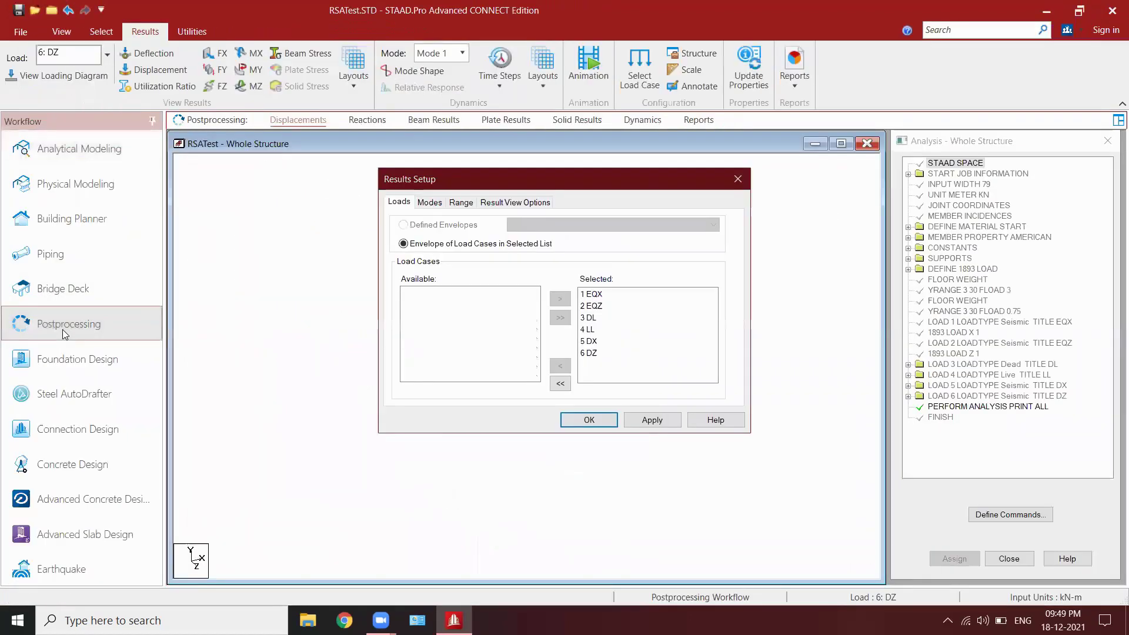
pyautogui.click(579, 420)
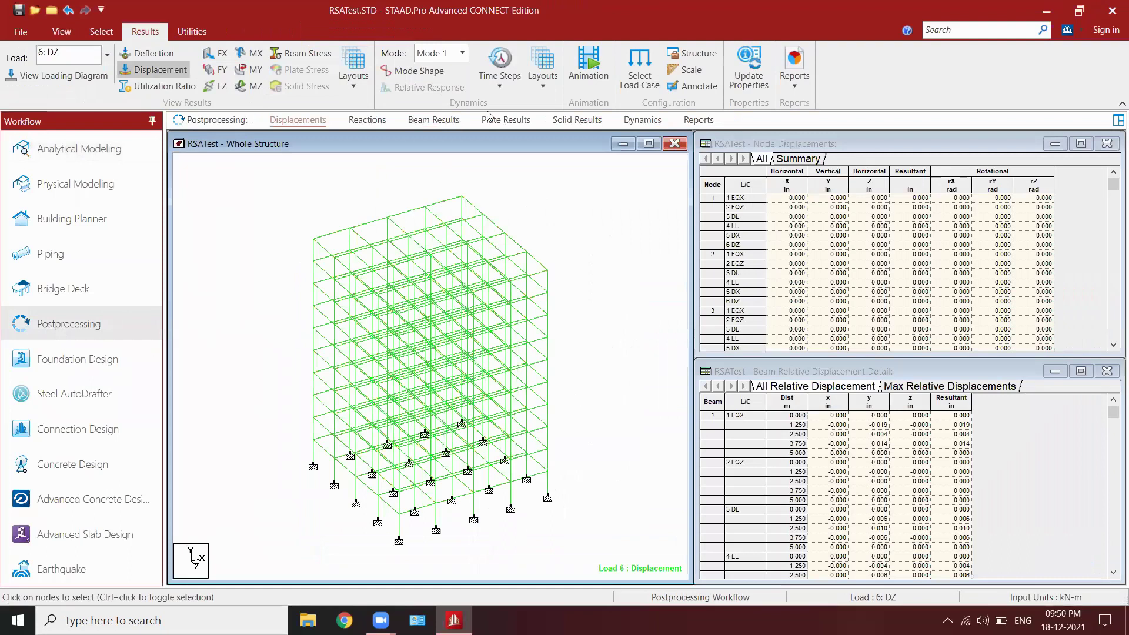
pyautogui.click(588, 64)
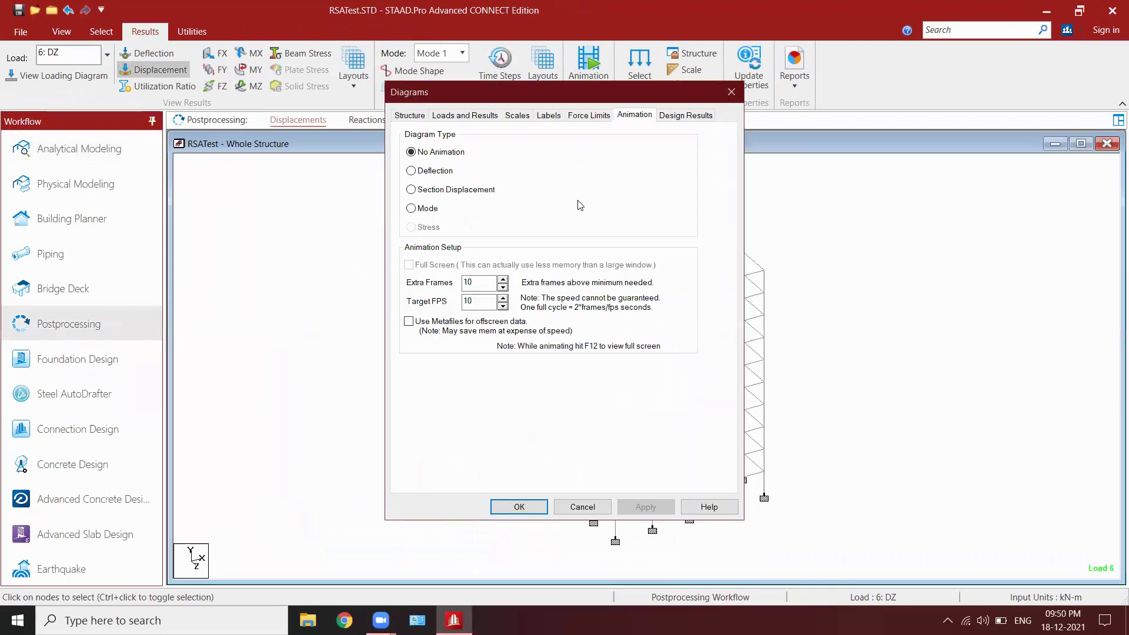
pyautogui.click(141, 203)
pyautogui.click(351, 499)
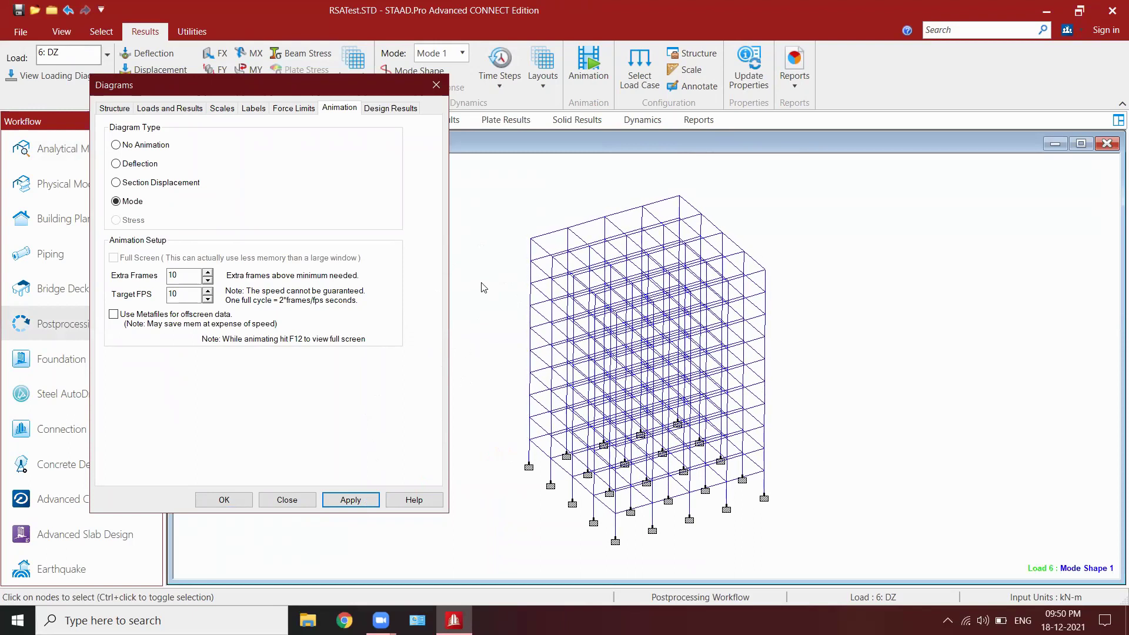
# Set the Mode Shape result scale to 0.5 and apply it to the animated structure.
pyautogui.click(224, 110)
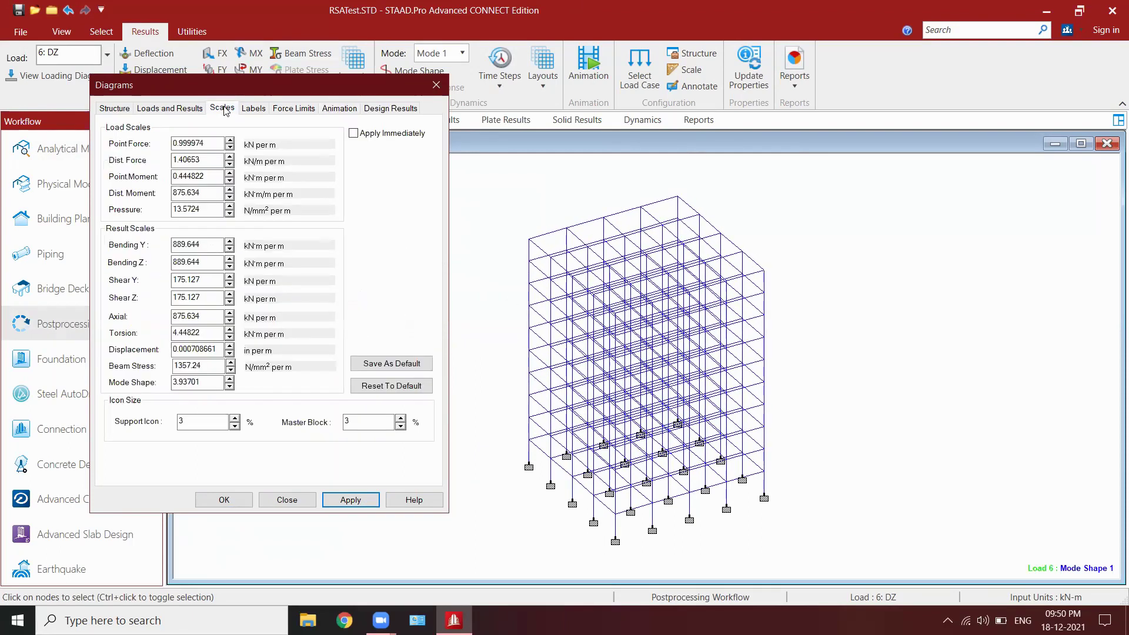
pyautogui.moveTo(214, 381); pyautogui.dragTo(171, 382)
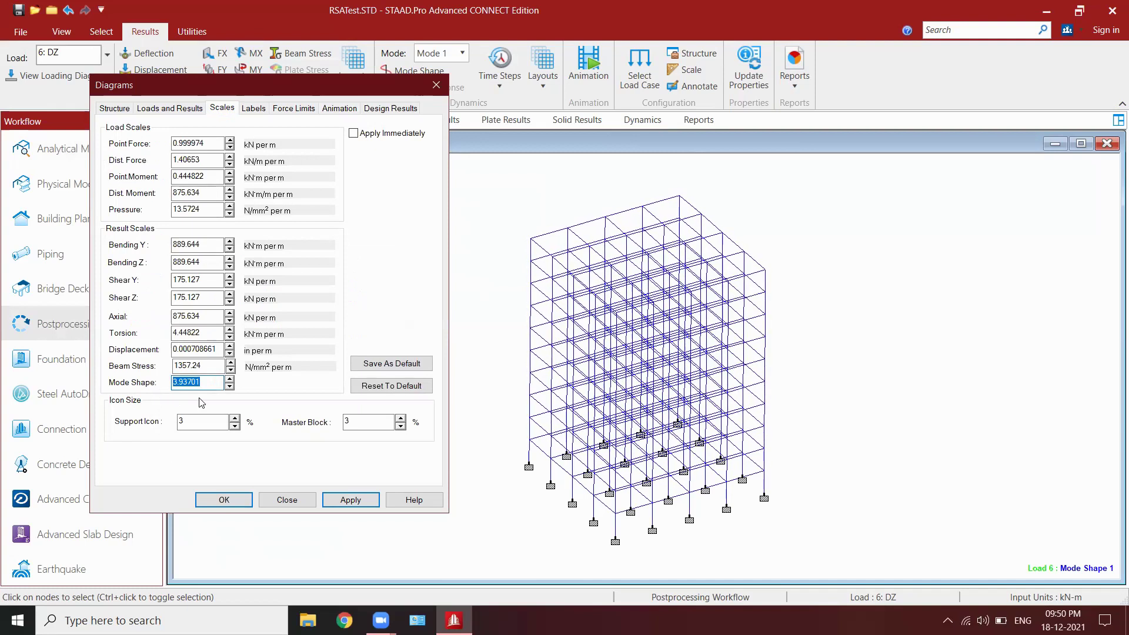
pyautogui.write('0.5')
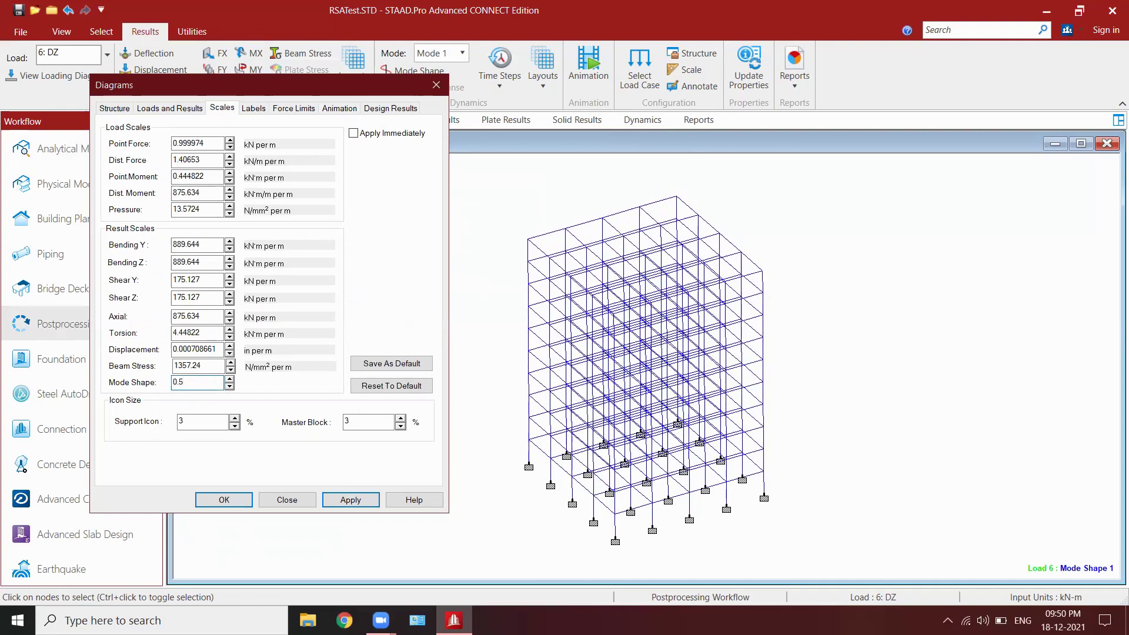
pyautogui.click(358, 501)
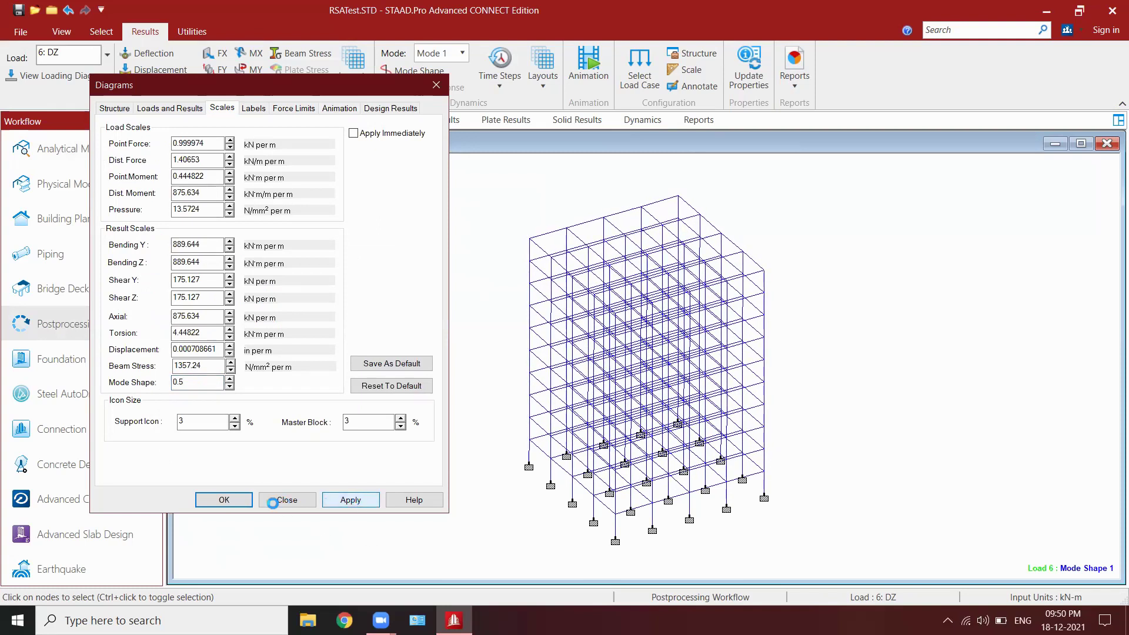
pyautogui.click(234, 502)
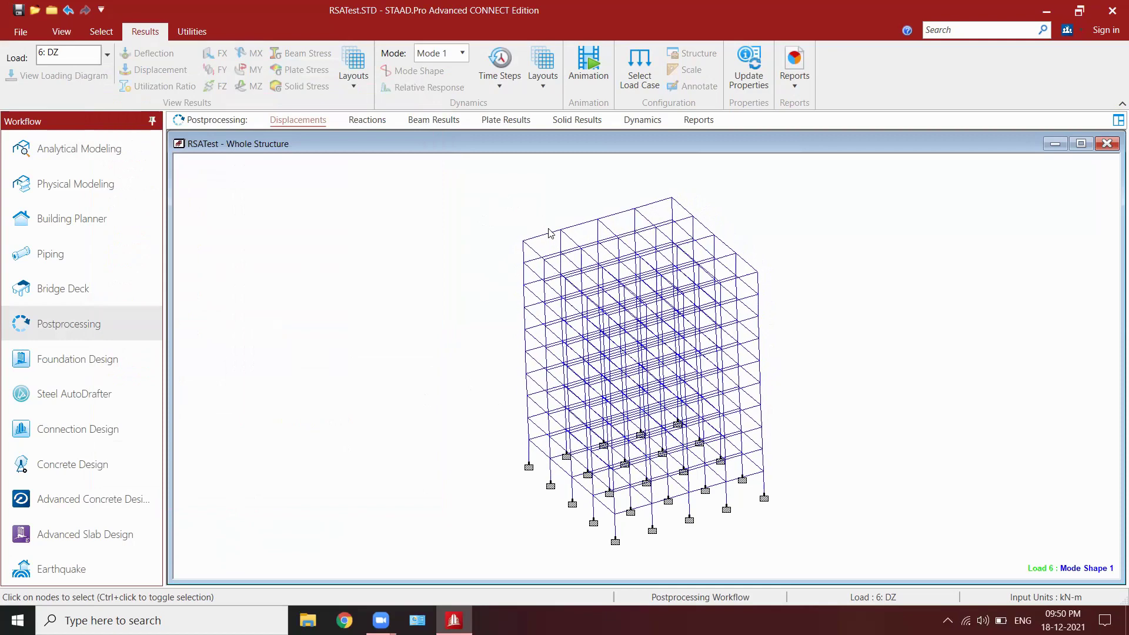
# View the animated mode shapes 2, 3 and 6 of the structure, and close the program.
pyautogui.click(462, 54)
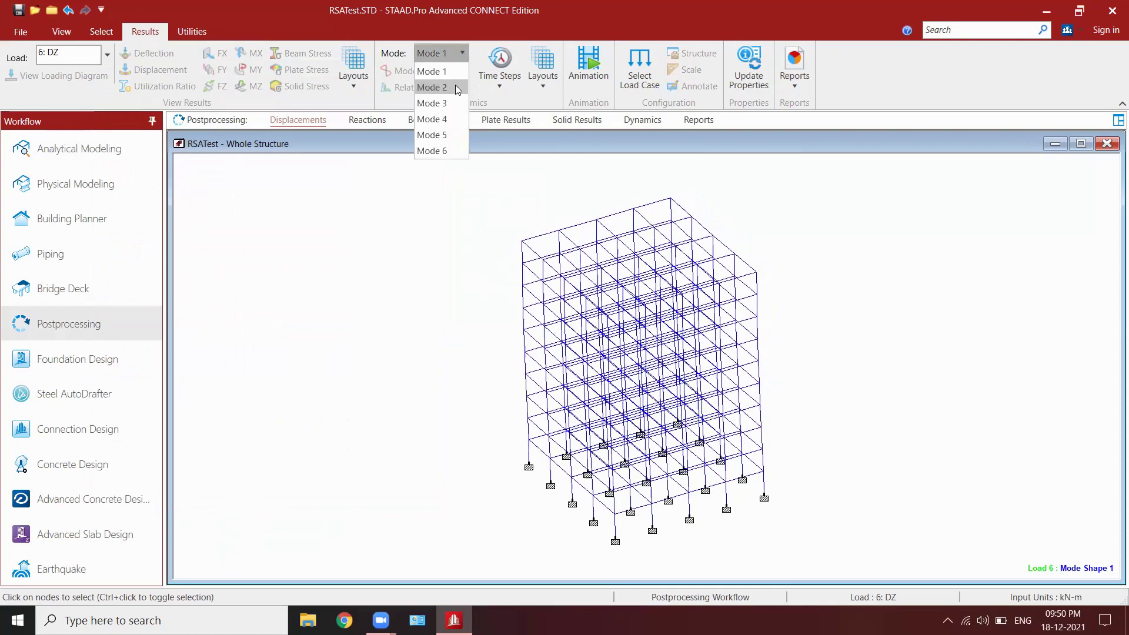
pyautogui.click(444, 82)
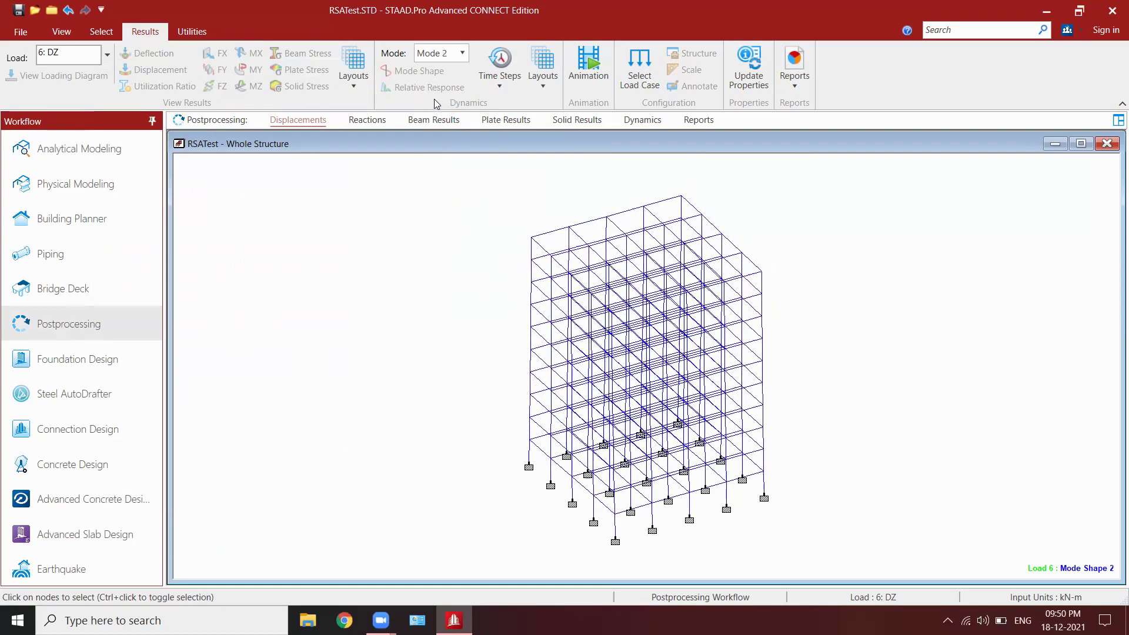
pyautogui.click(462, 54)
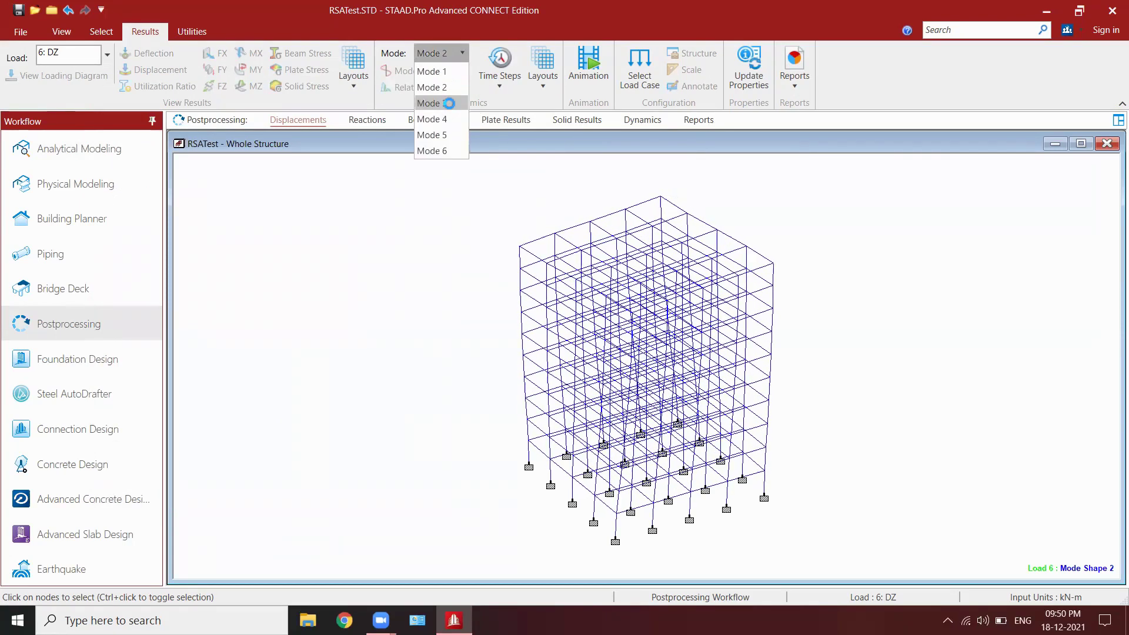
pyautogui.click(449, 104)
pyautogui.click(462, 53)
pyautogui.click(442, 151)
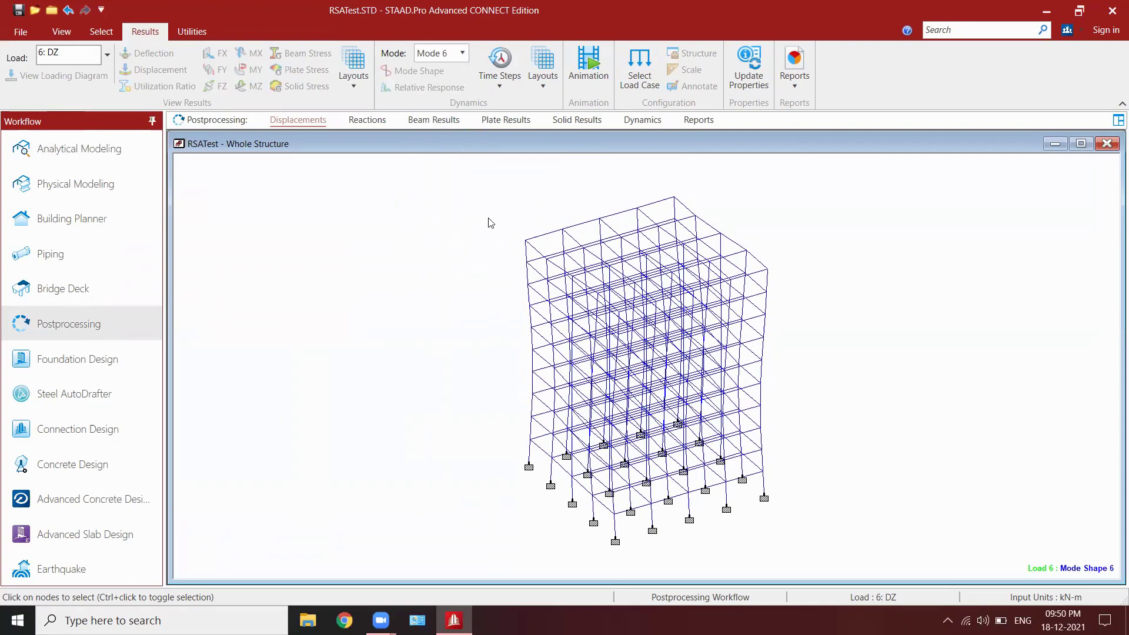
pyautogui.click(1111, 16)
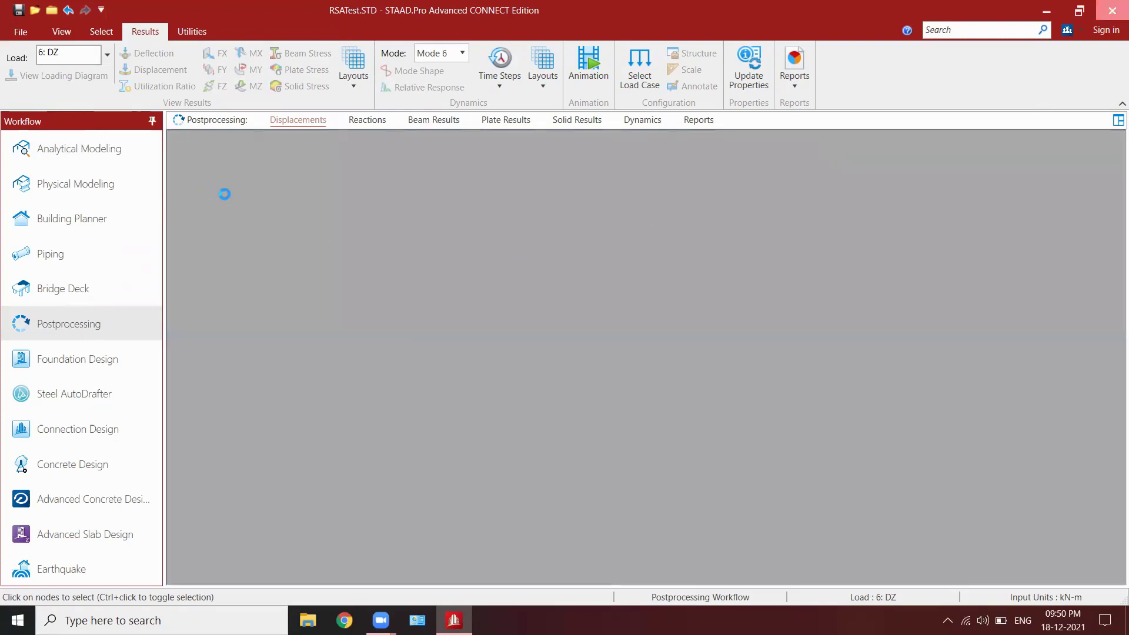